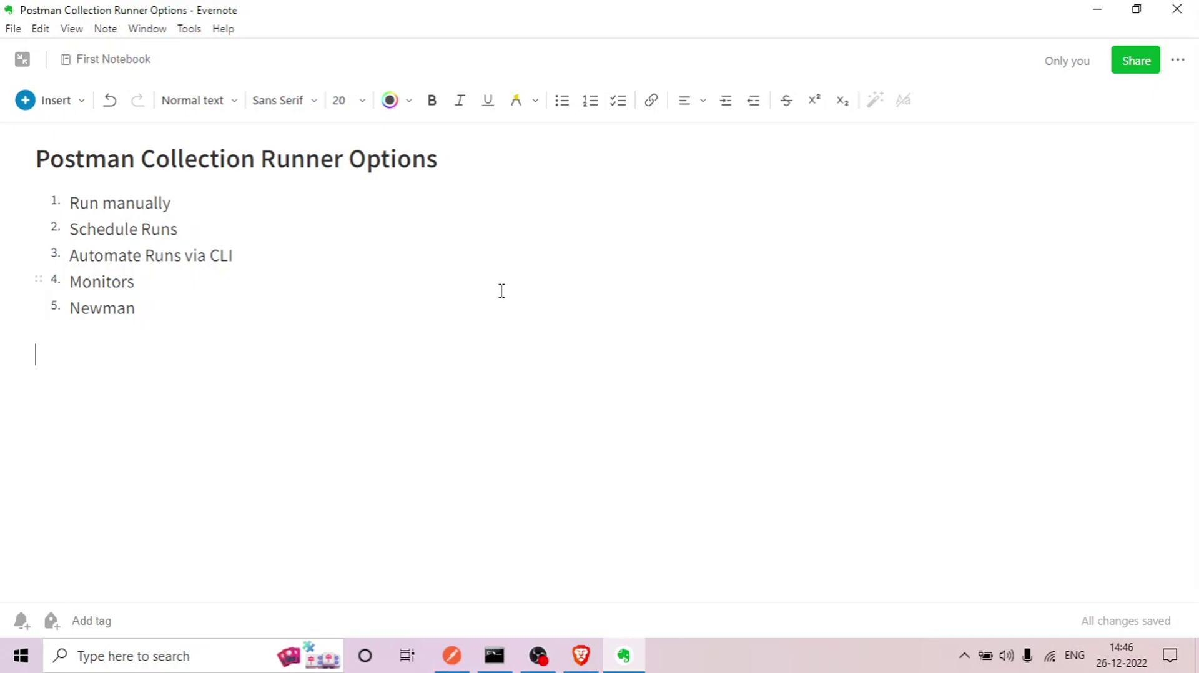
Switch to Postman and open the collection runner for Reqres Collection.
left_click(455, 659)
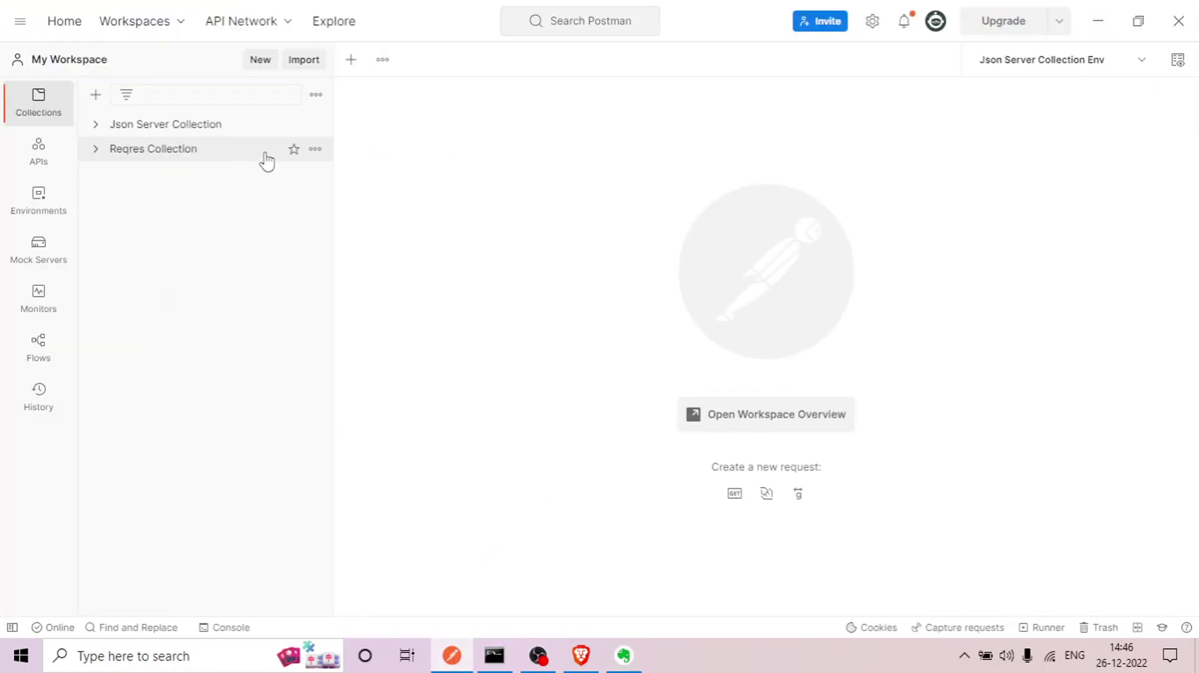
left_click(315, 151)
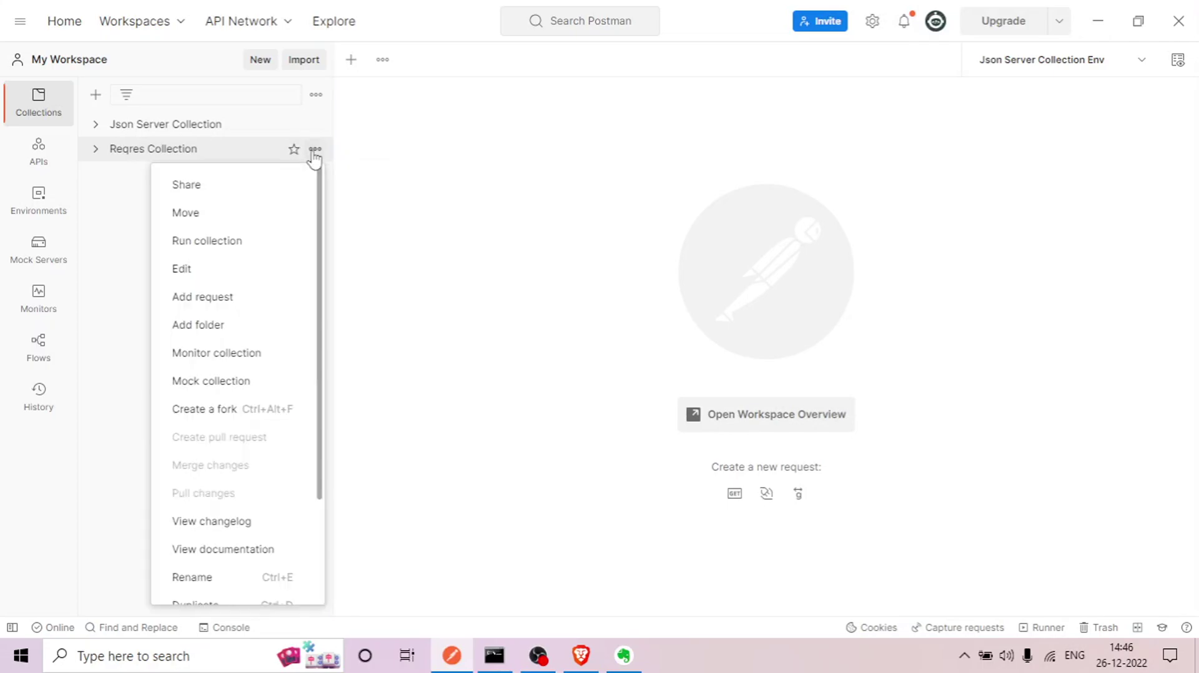
left_click(212, 242)
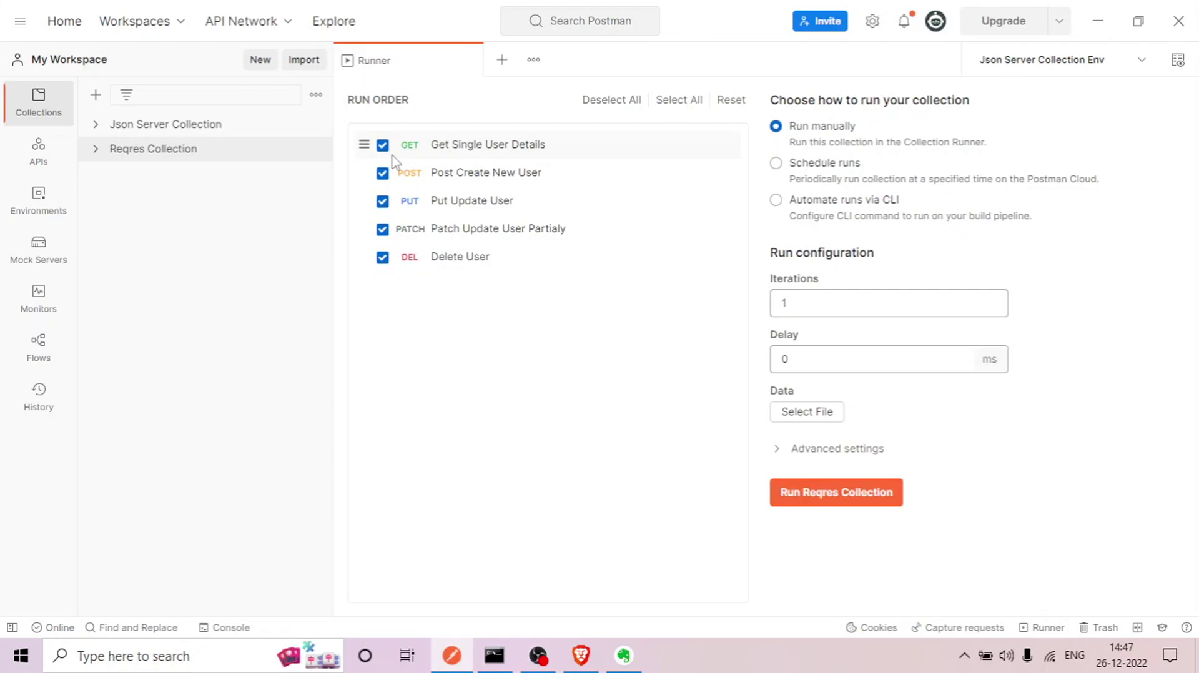
Clear all requests from the run order, tick Get Single User Details, and reselect every request.
left_click(591, 105)
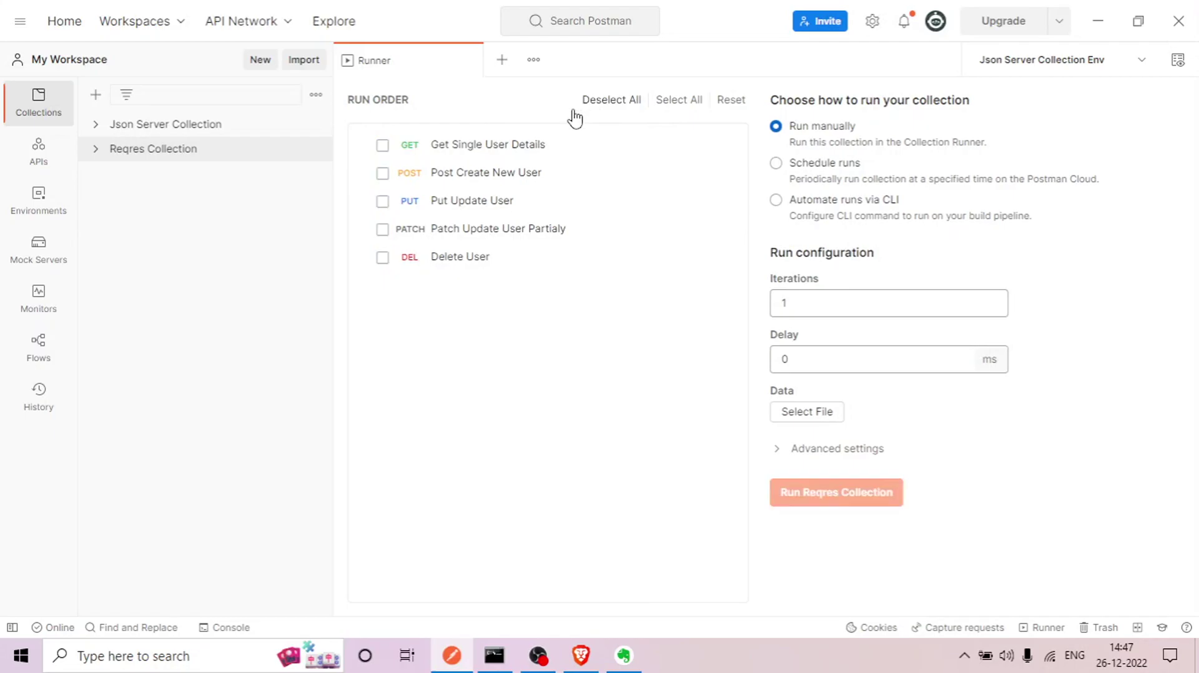
left_click(382, 146)
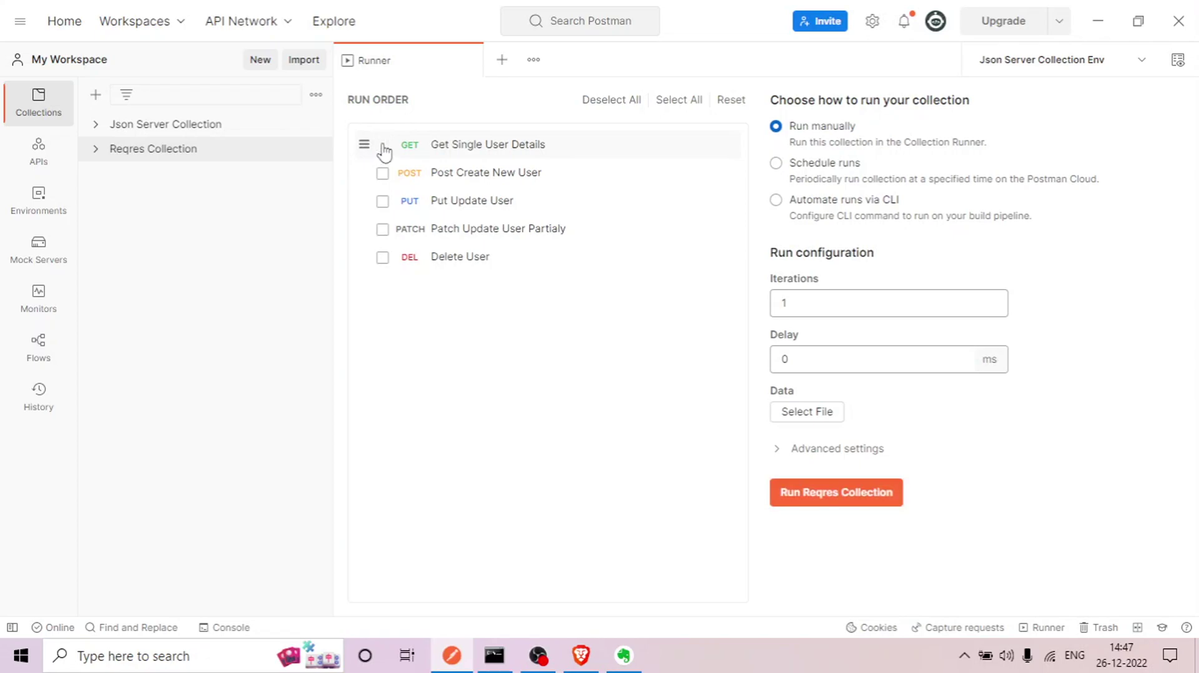
left_click(686, 101)
Choose scheduled runs for the collection and name the schedule Reqres Scheduler.
left_click(776, 166)
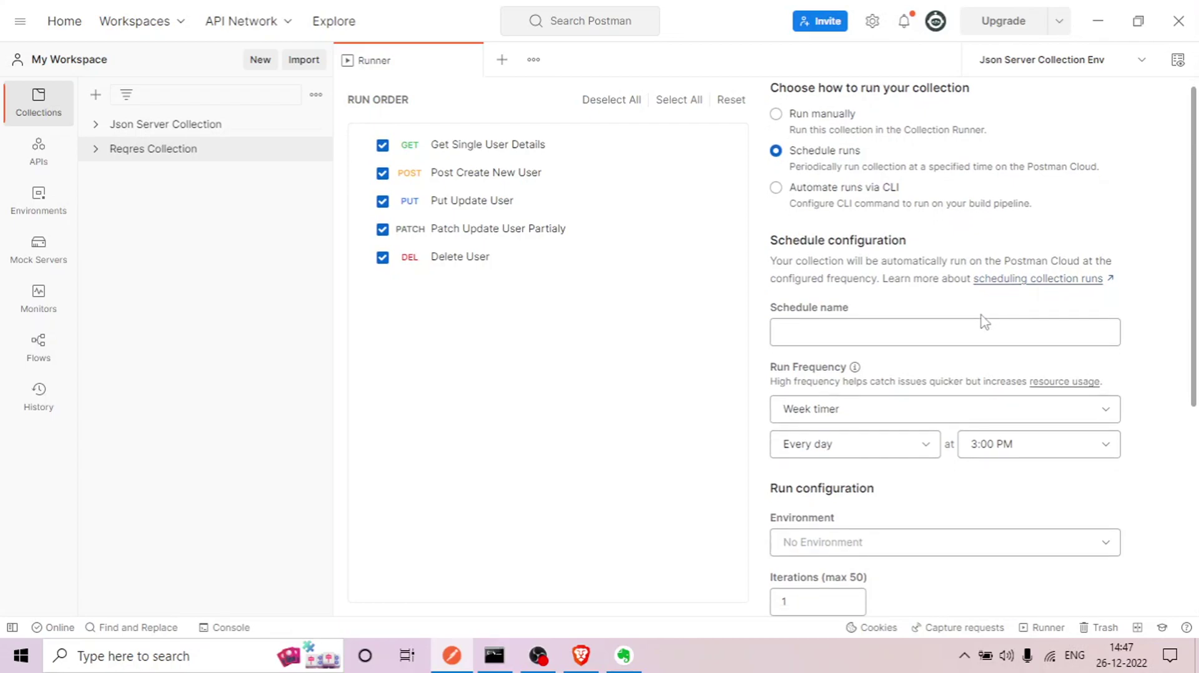
scroll(984, 322, "down", 1)
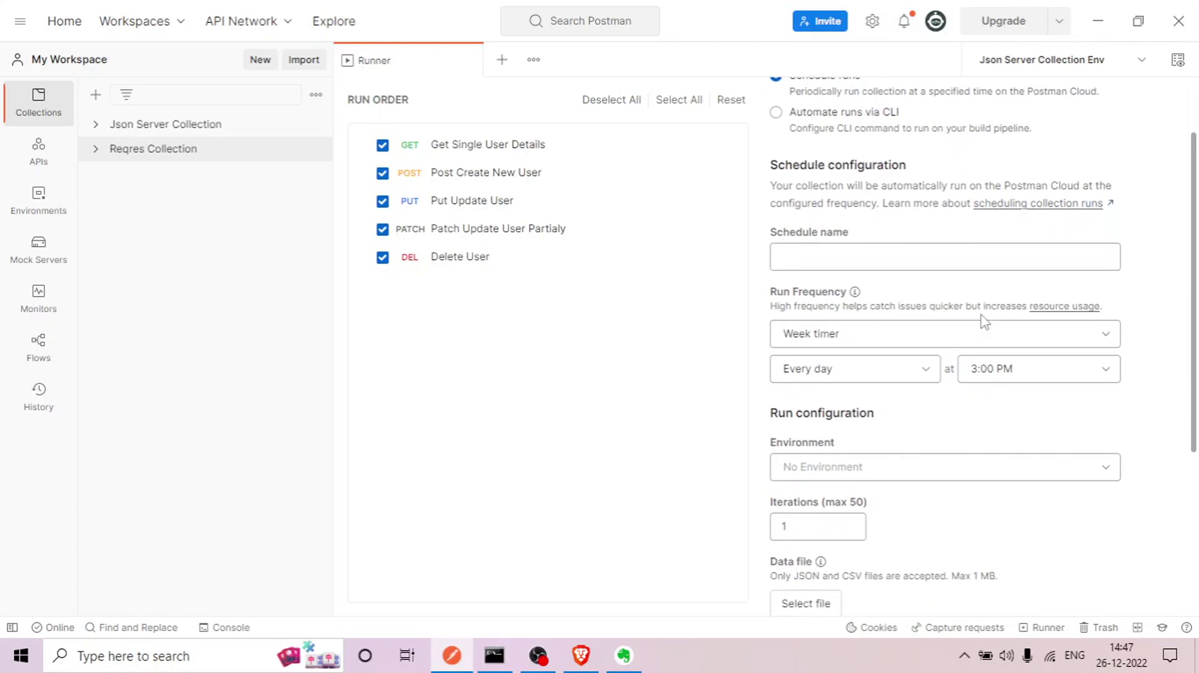
left_click(859, 256)
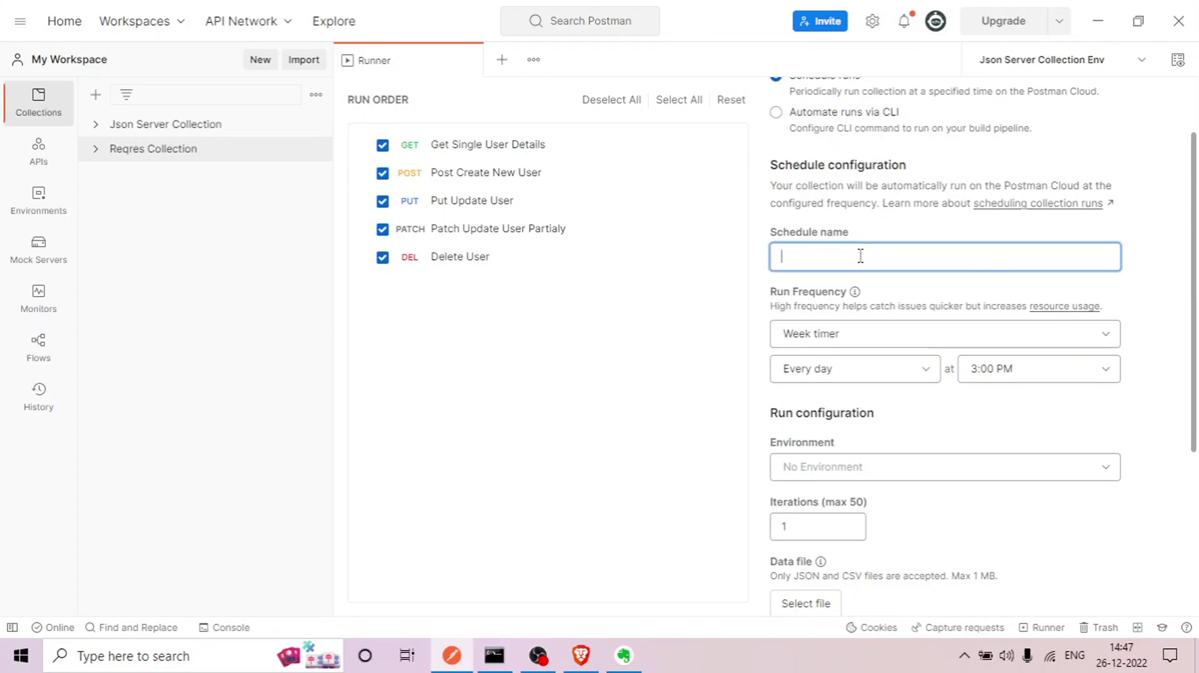
type("Req")
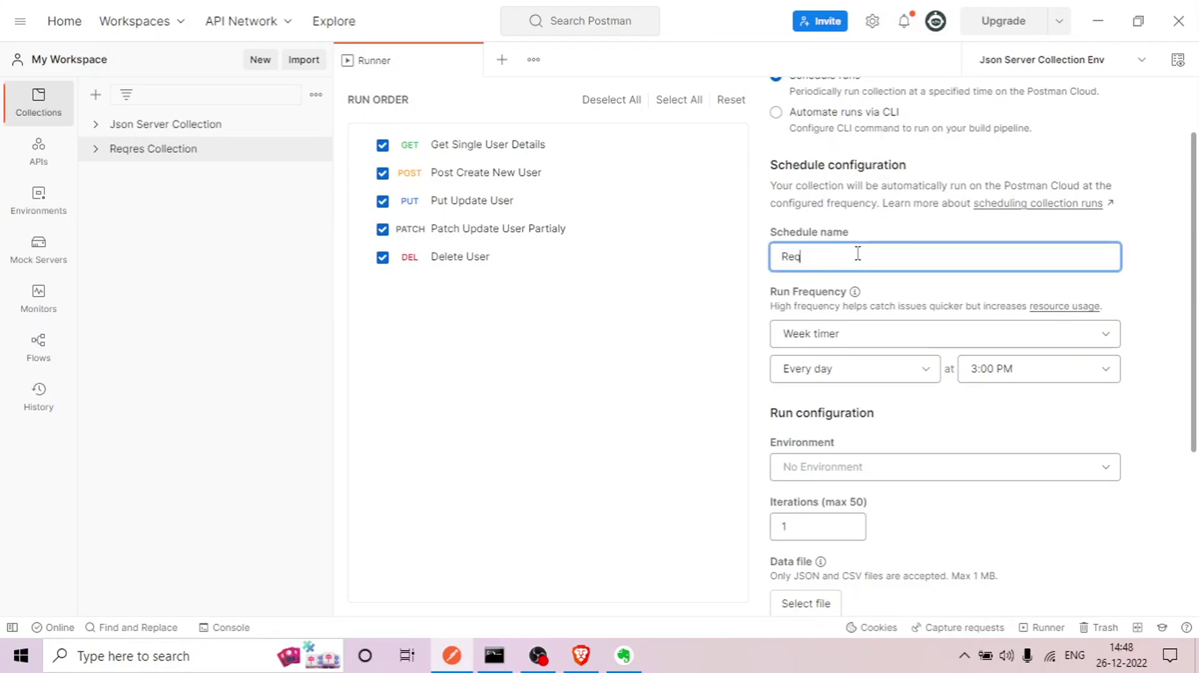
type("res Scheduler")
Try the hour timer as the run frequency and view its available intervals.
left_click(931, 338)
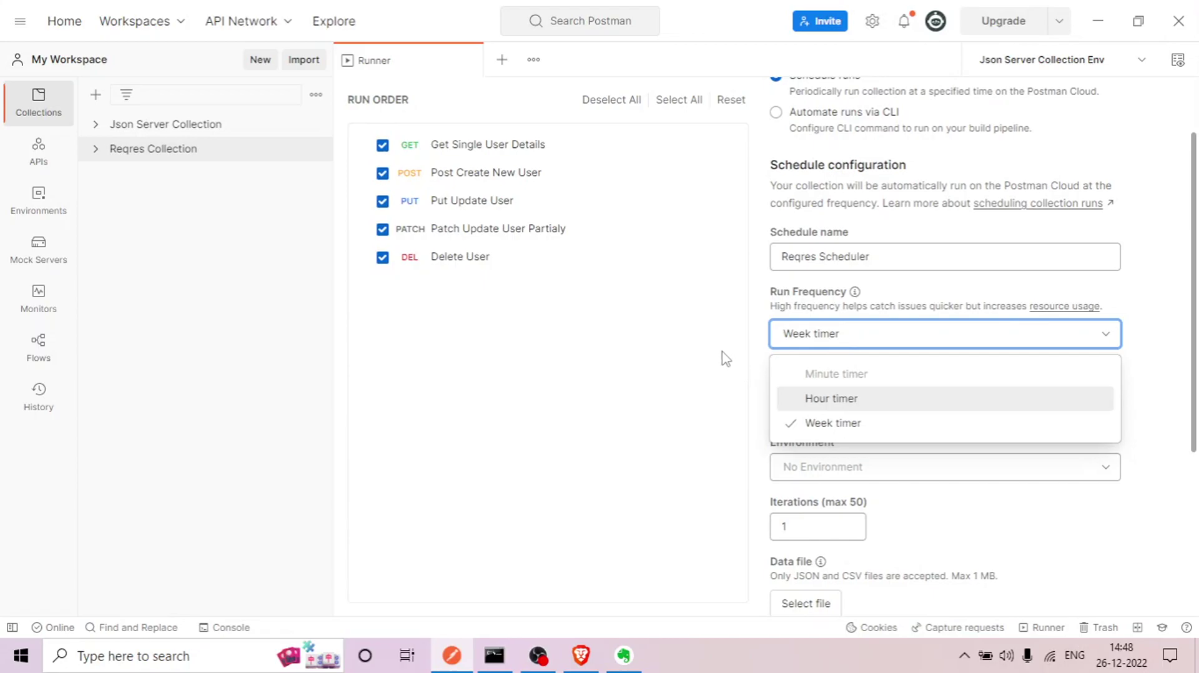
left_click(838, 403)
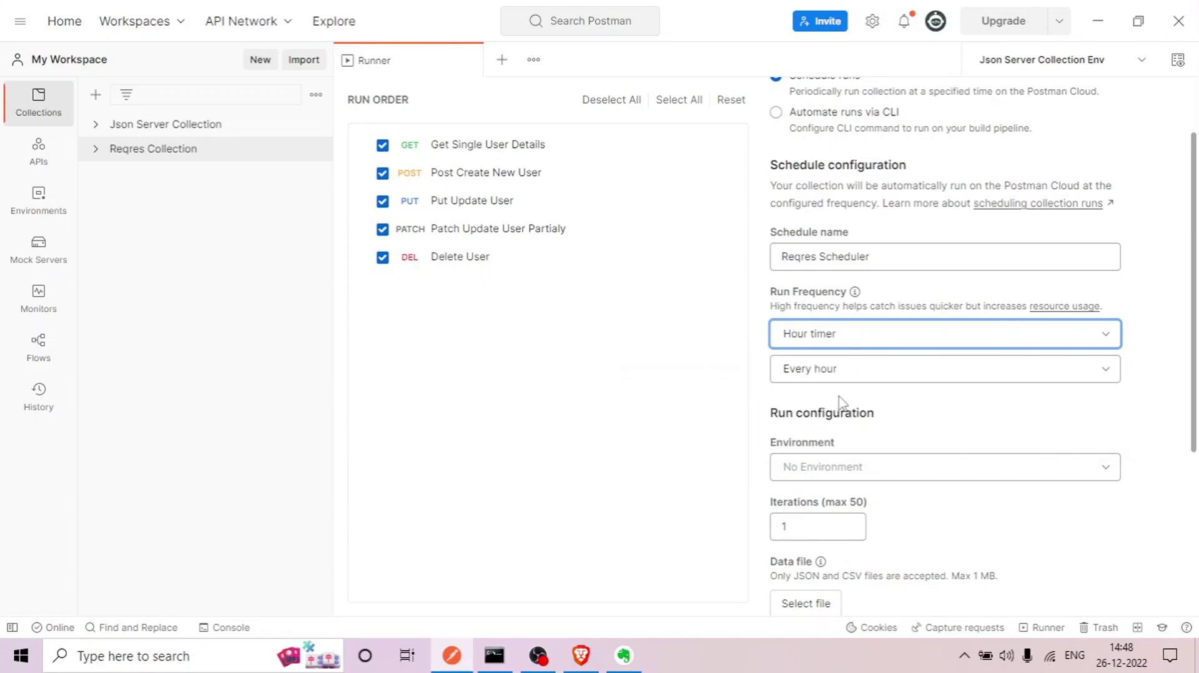
left_click(841, 377)
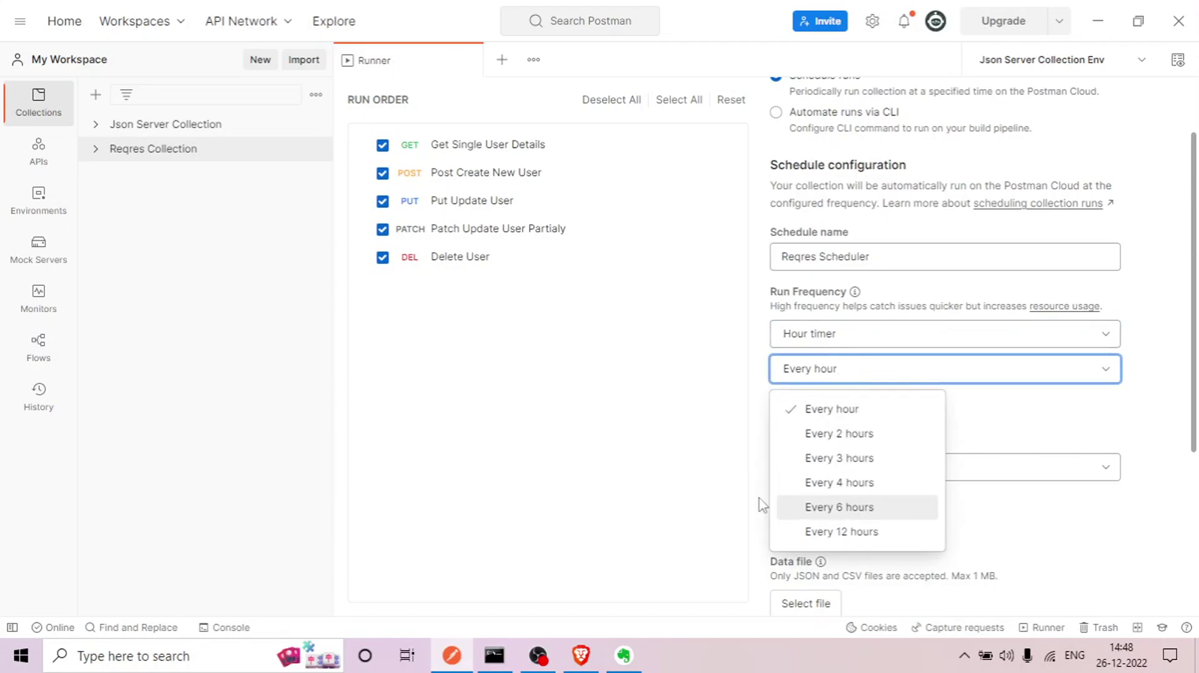
left_click(711, 382)
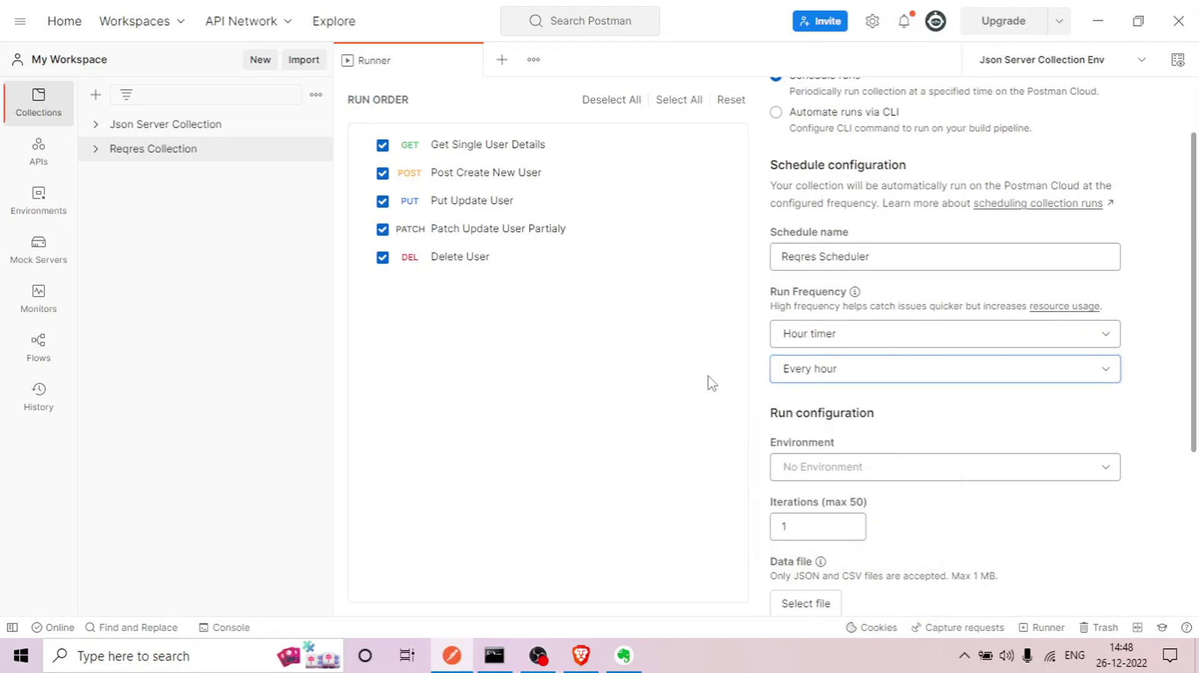
Set the run frequency to the week timer, every day at 3:00 PM.
left_click(853, 340)
left_click(834, 423)
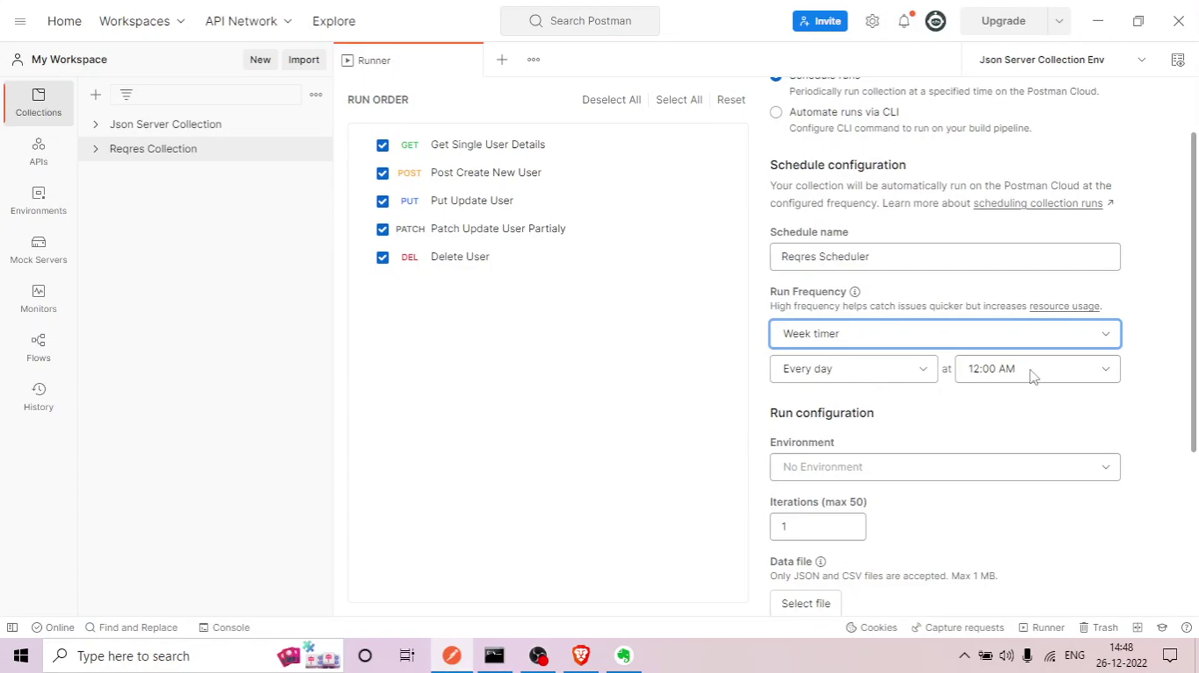
left_click(1000, 381)
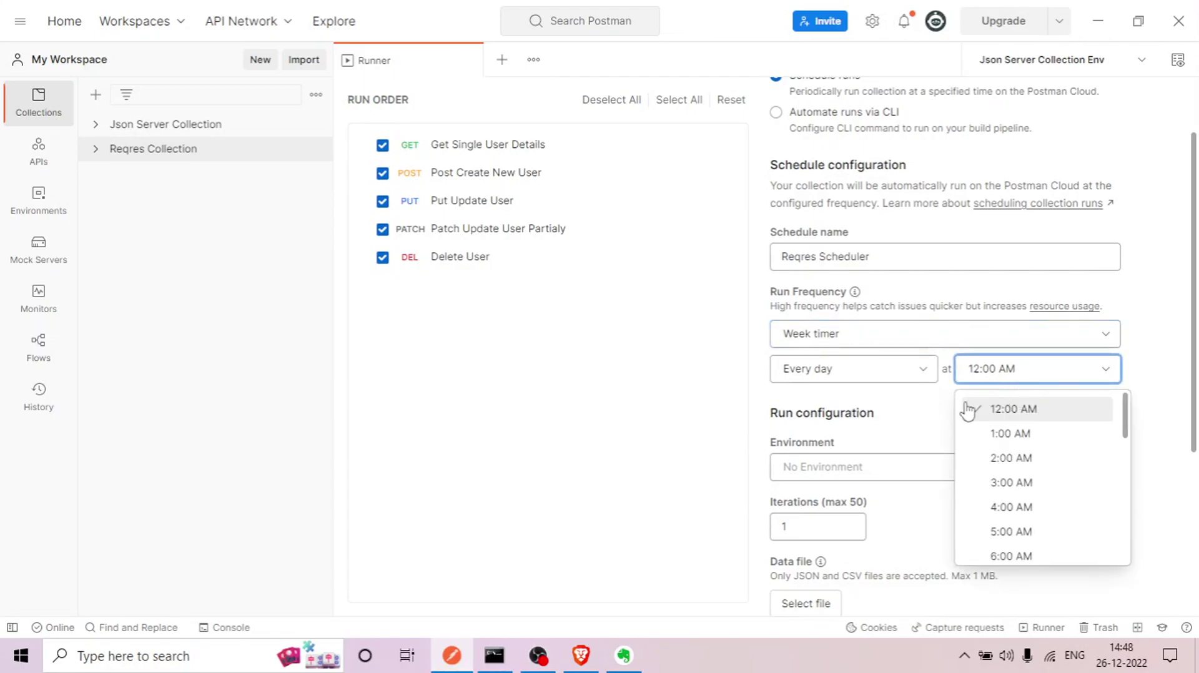
scroll(1007, 453, "down", 3)
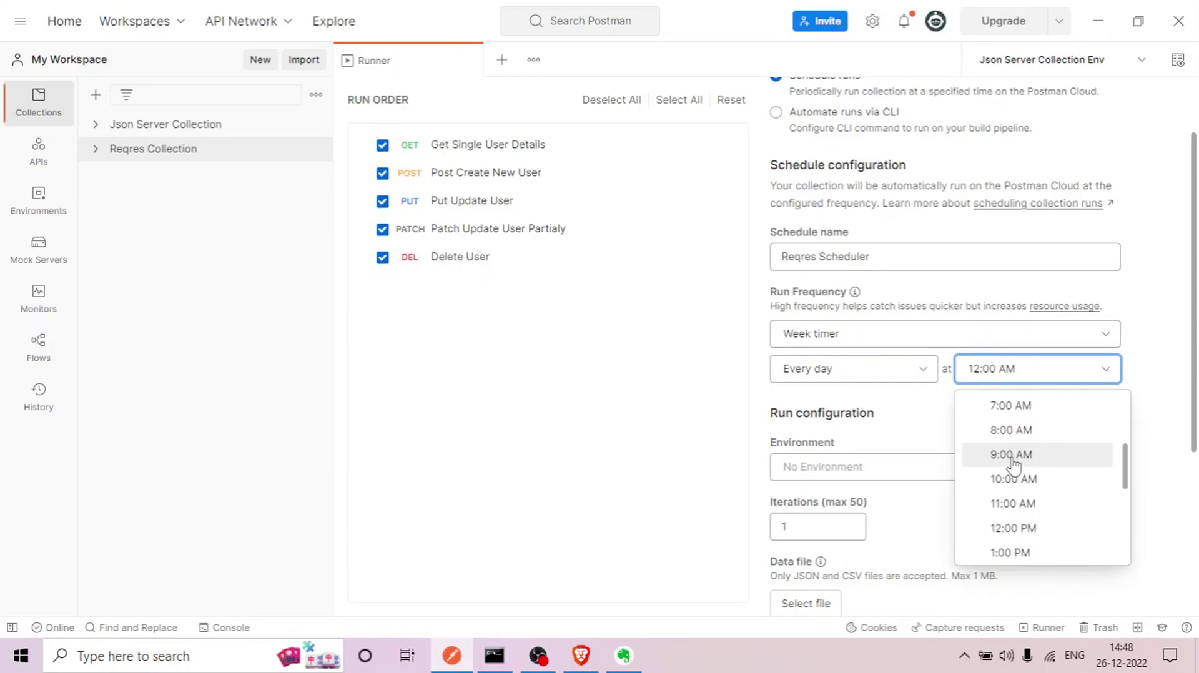
scroll(1021, 521, "down", 2)
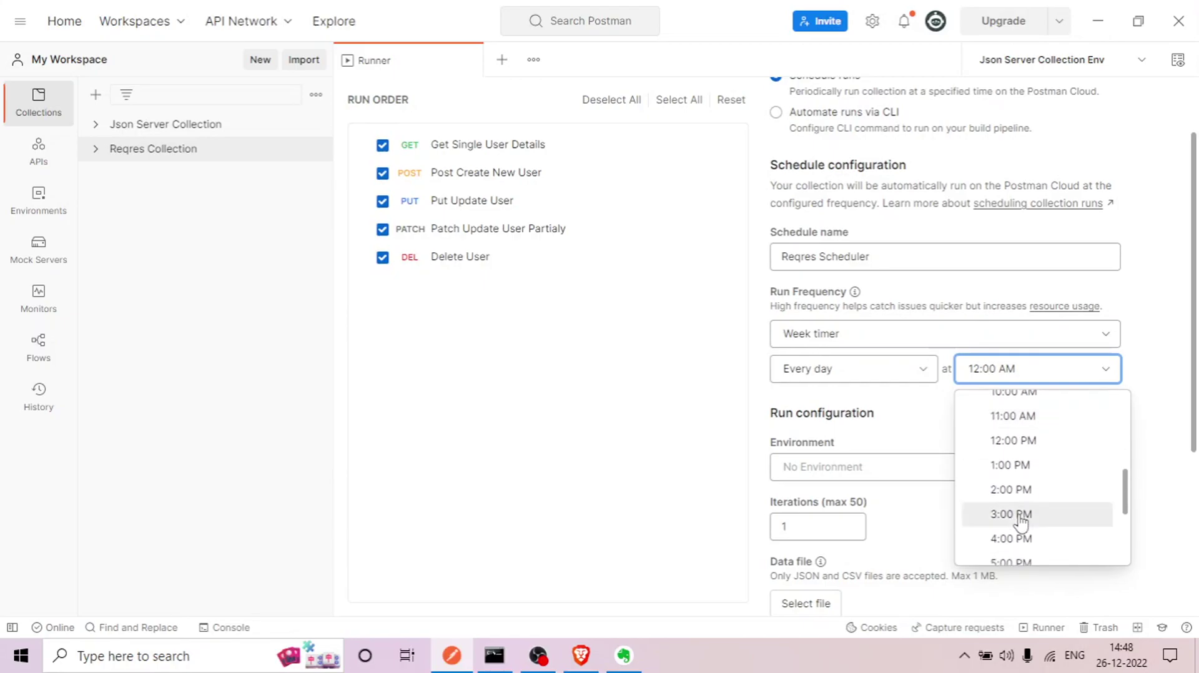
left_click(1011, 514)
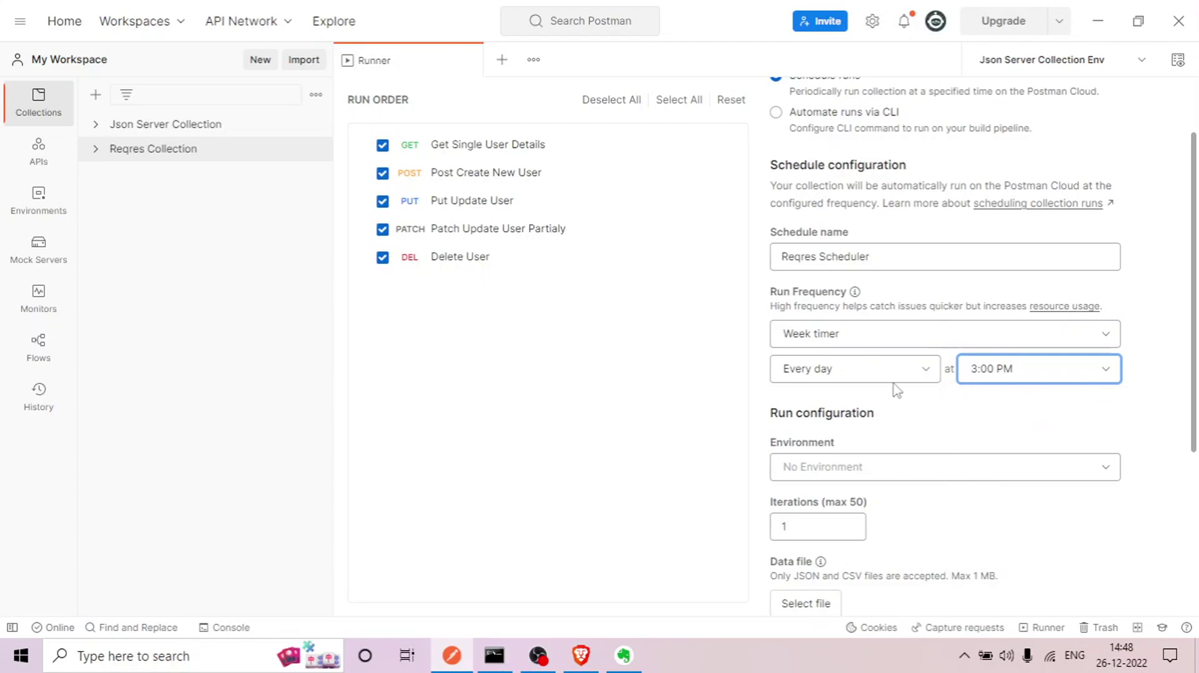
Choose Reqres QA Env as the environment for the scheduled run.
scroll(896, 390, "down", 2)
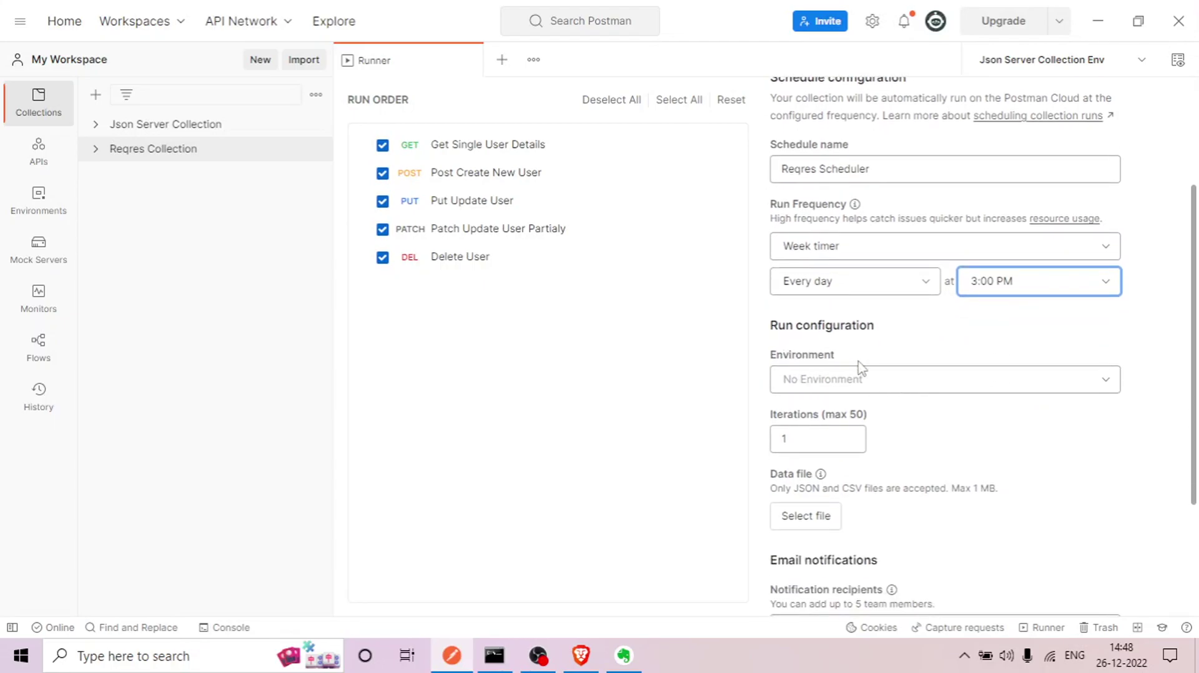
left_click(848, 385)
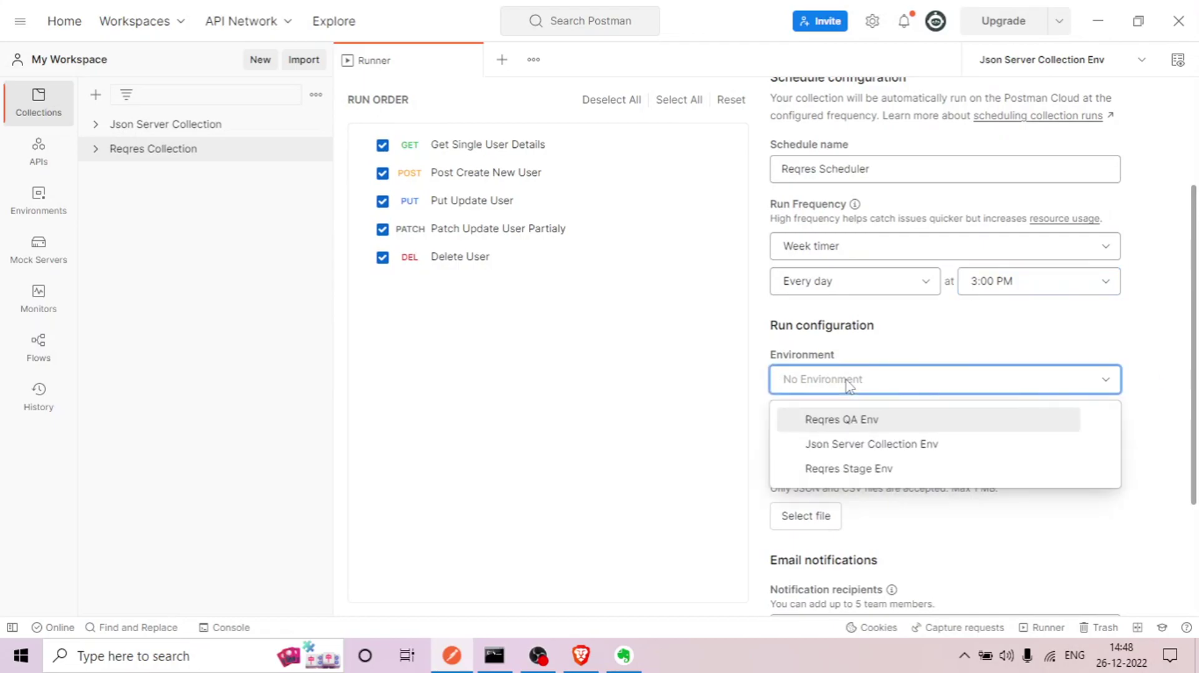
left_click(848, 426)
Check the available notification recipients and set email notifications to stop after 2 consecutive failures.
scroll(984, 369, "down", 2)
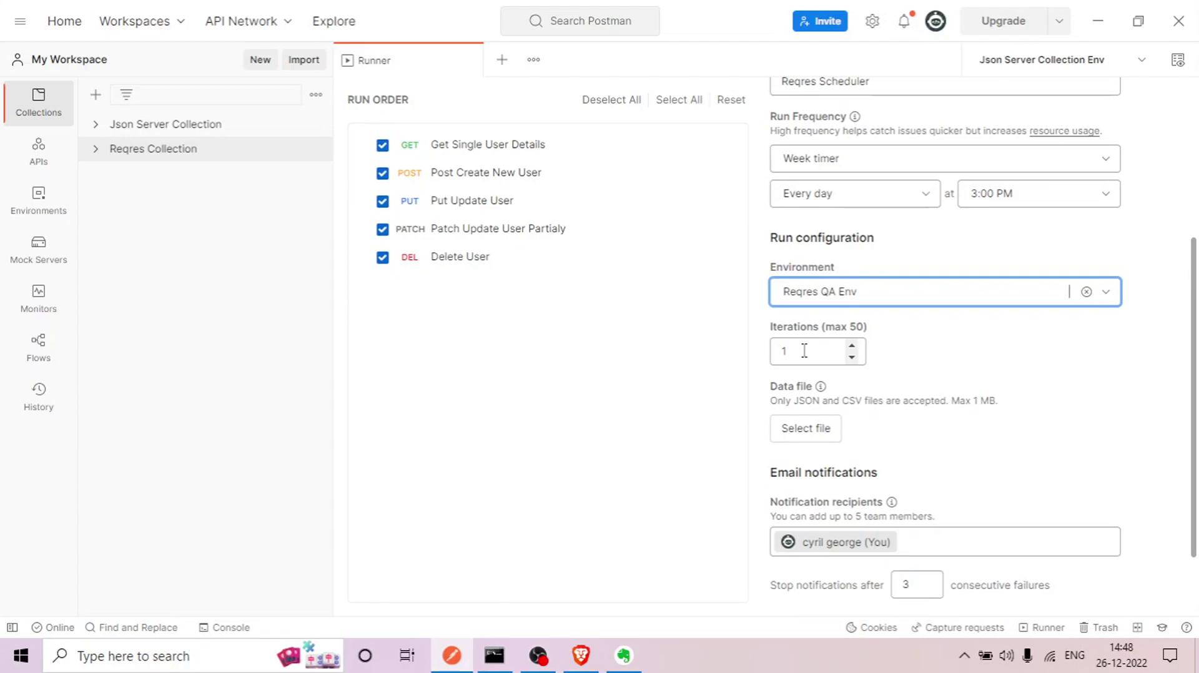
scroll(806, 350, "down", 2)
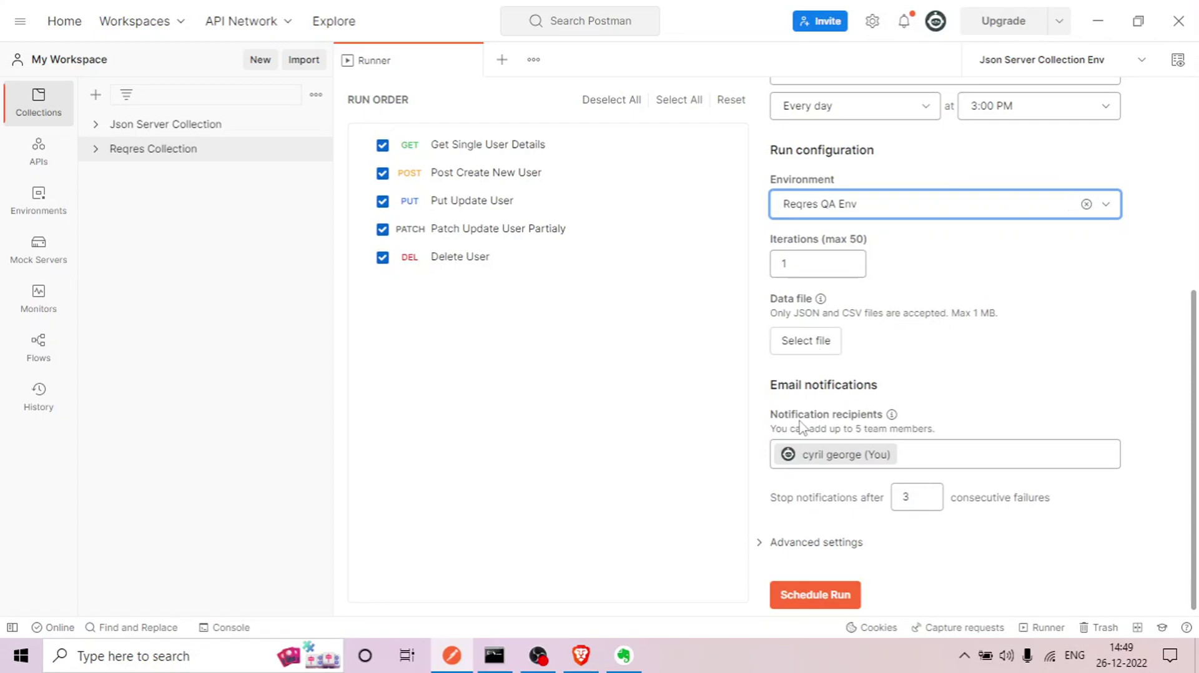
scroll(816, 403, "down", 1)
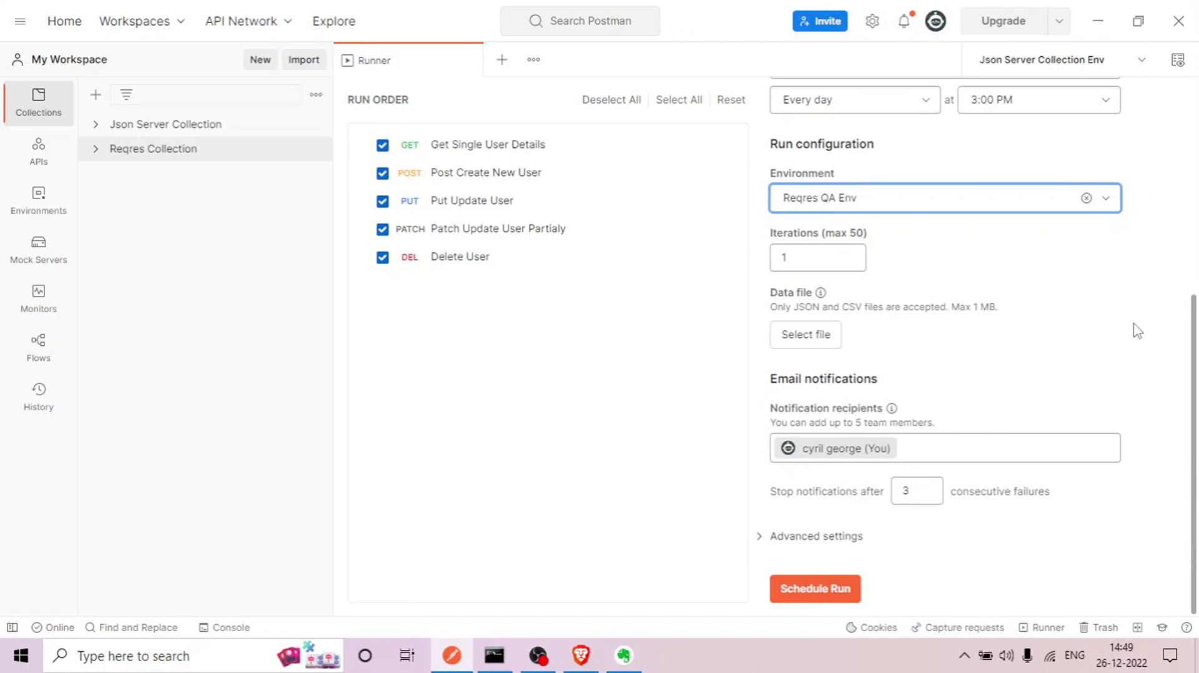
left_click(916, 455)
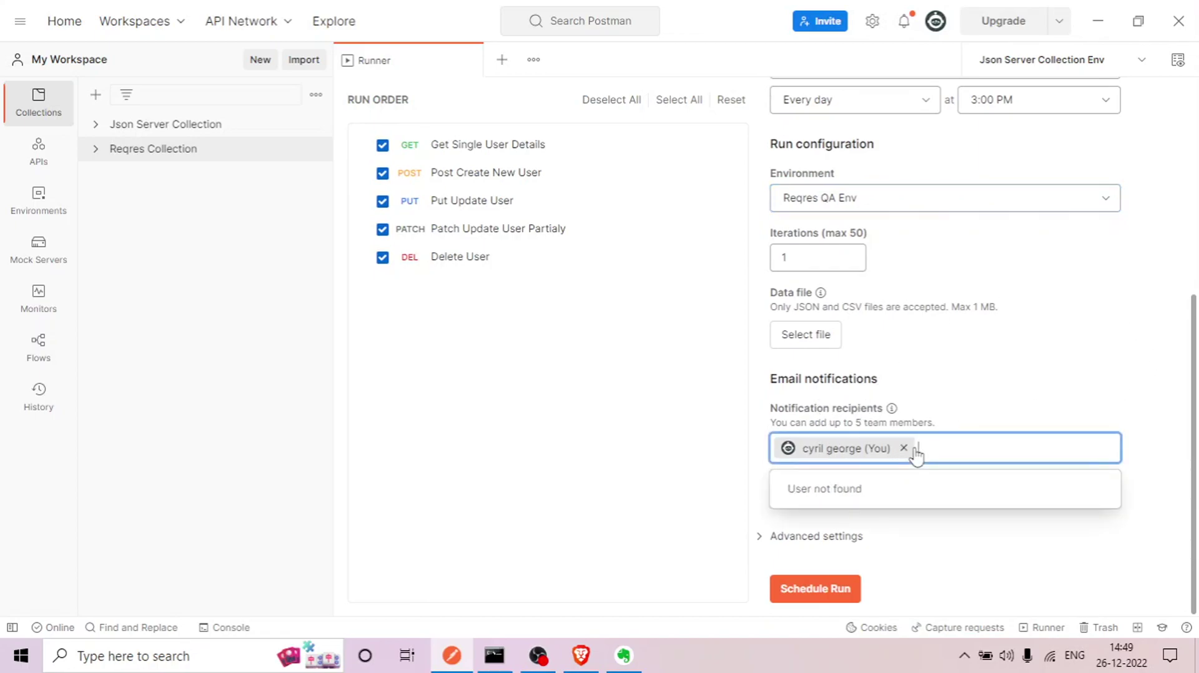
left_click(1048, 396)
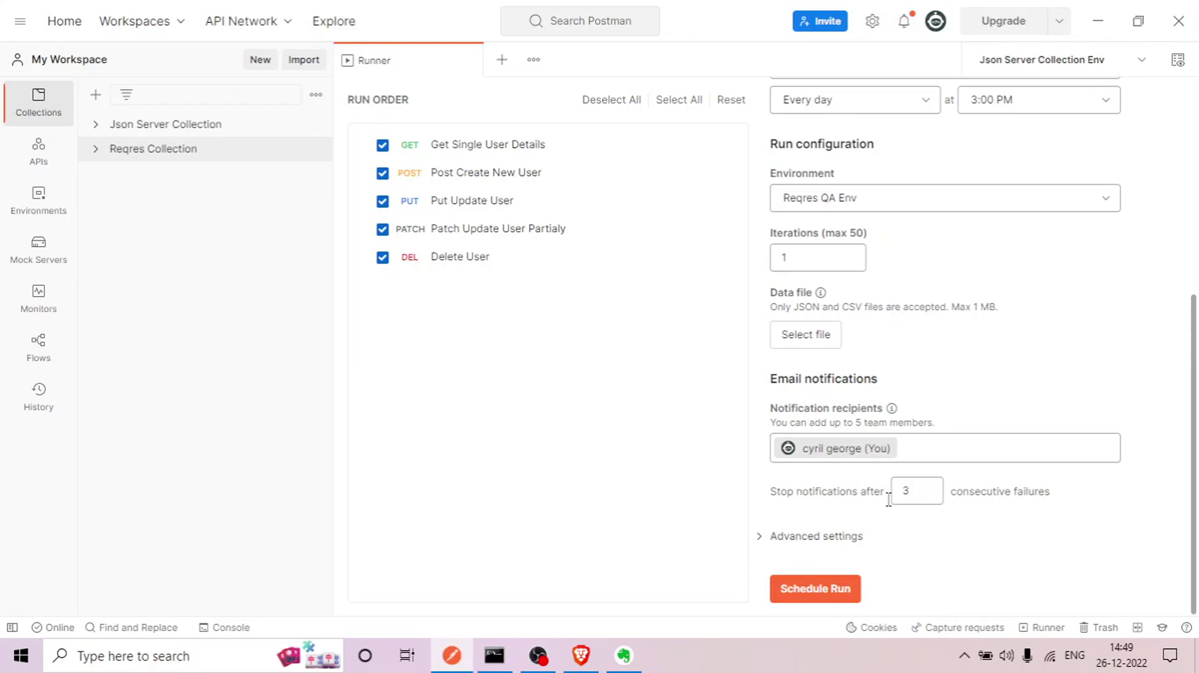
left_click(930, 486)
left_click(929, 496)
left_click(929, 496)
Expand the advanced settings and enable retrying a failed run 2 times.
left_click(760, 538)
scroll(1017, 398, "down", 2)
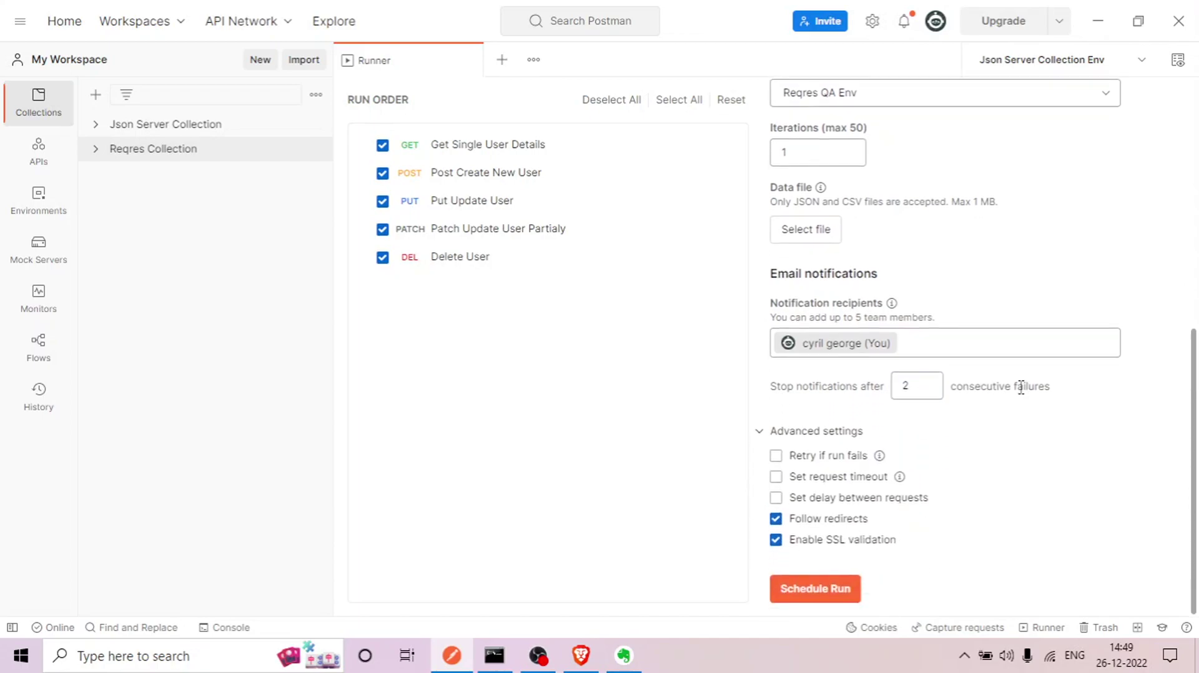
left_click(775, 456)
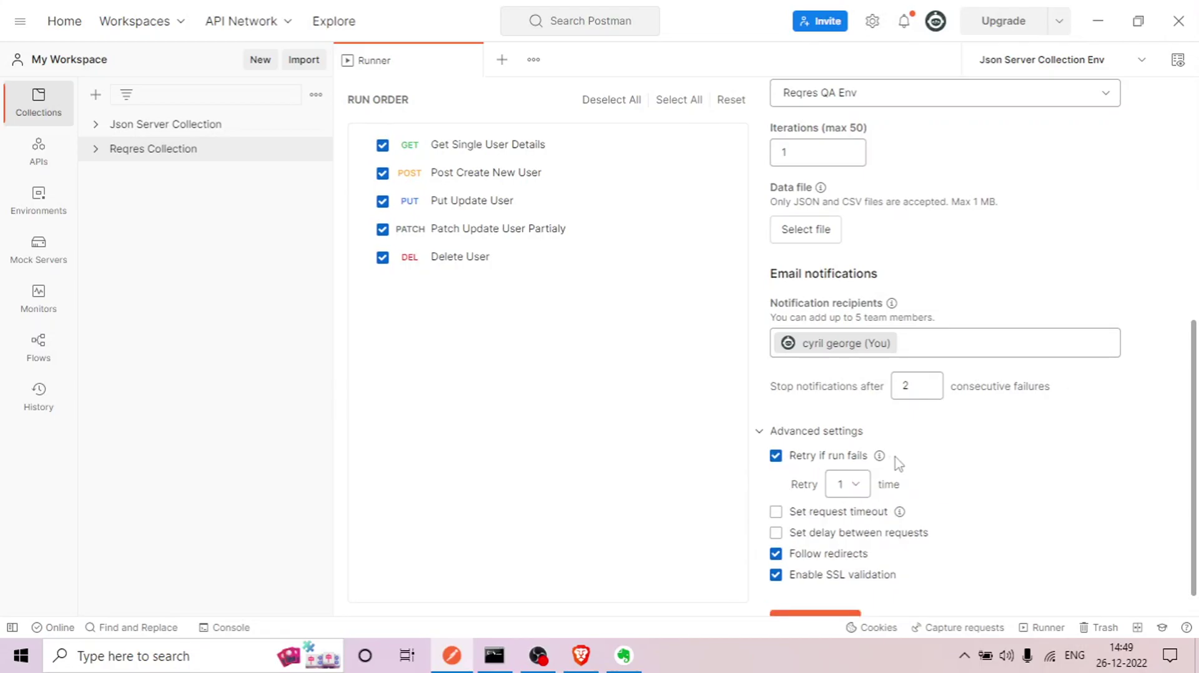
scroll(897, 473, "down", 1)
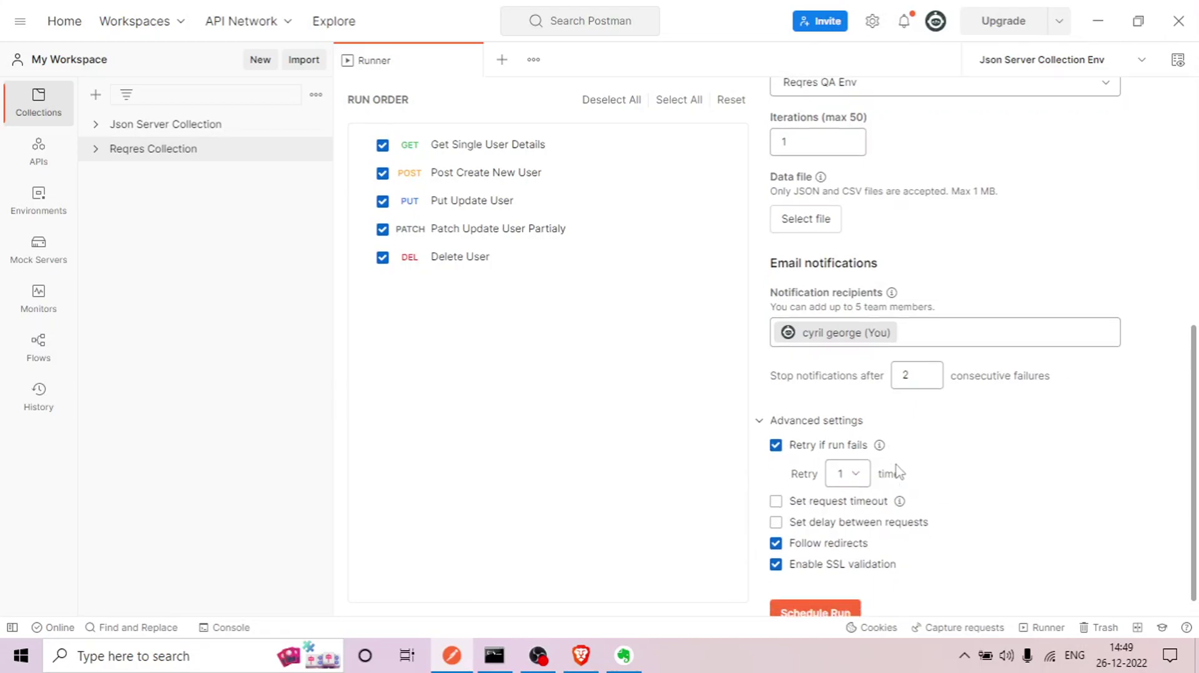
left_click(846, 460)
left_click(877, 519)
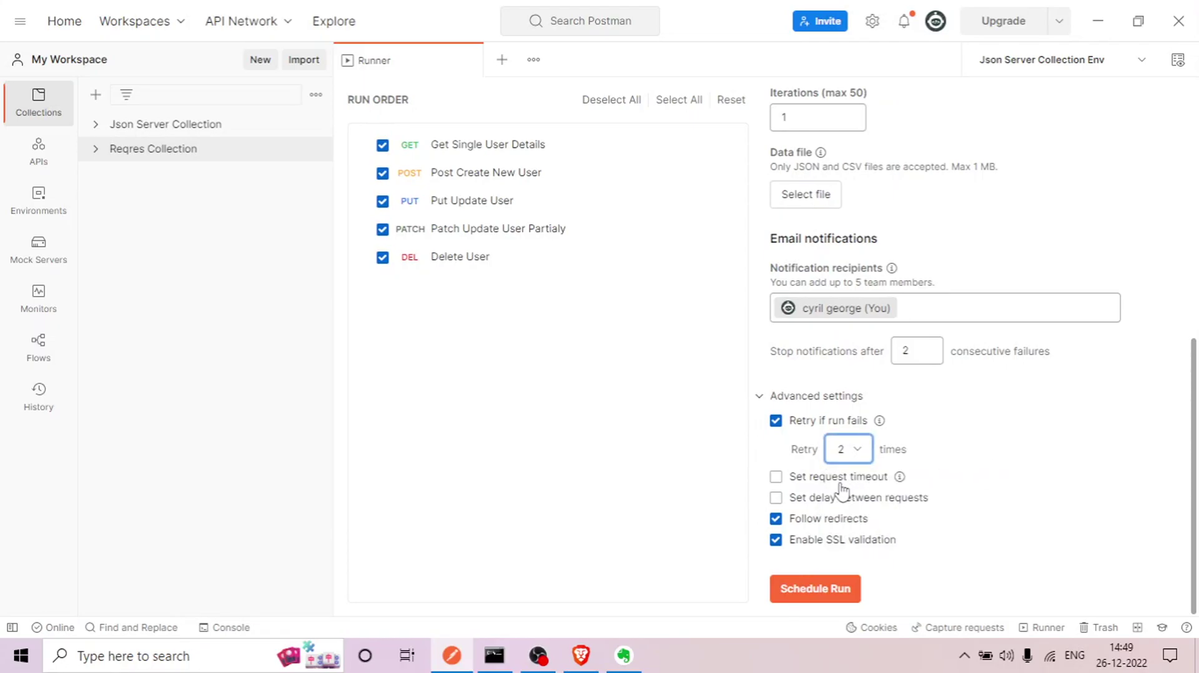
Enable a request timeout of 1000 ms and a delay between requests of 1000 ms.
left_click(775, 477)
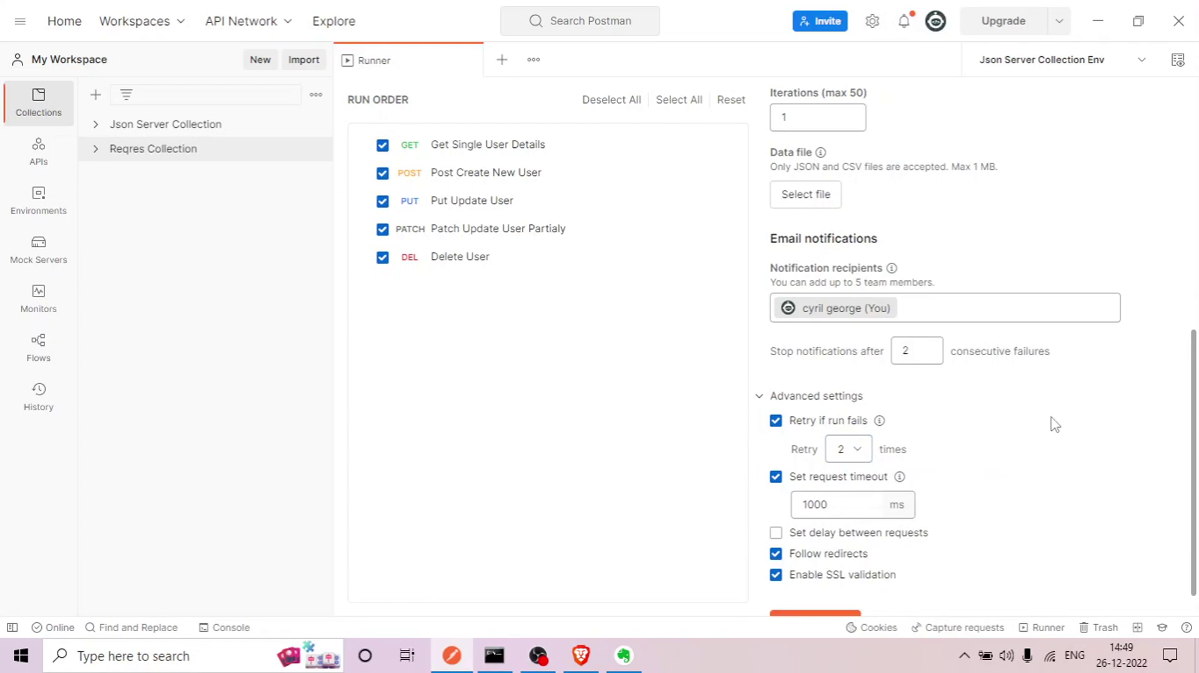
scroll(1054, 425, "down", 1)
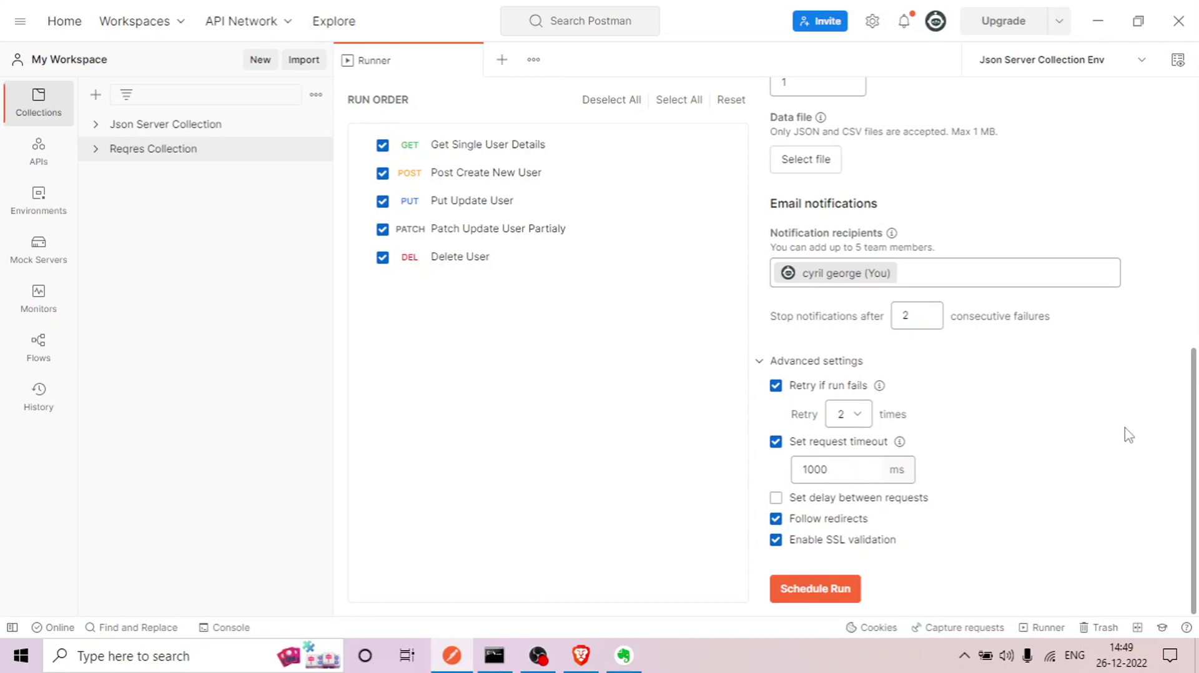
left_click(777, 498)
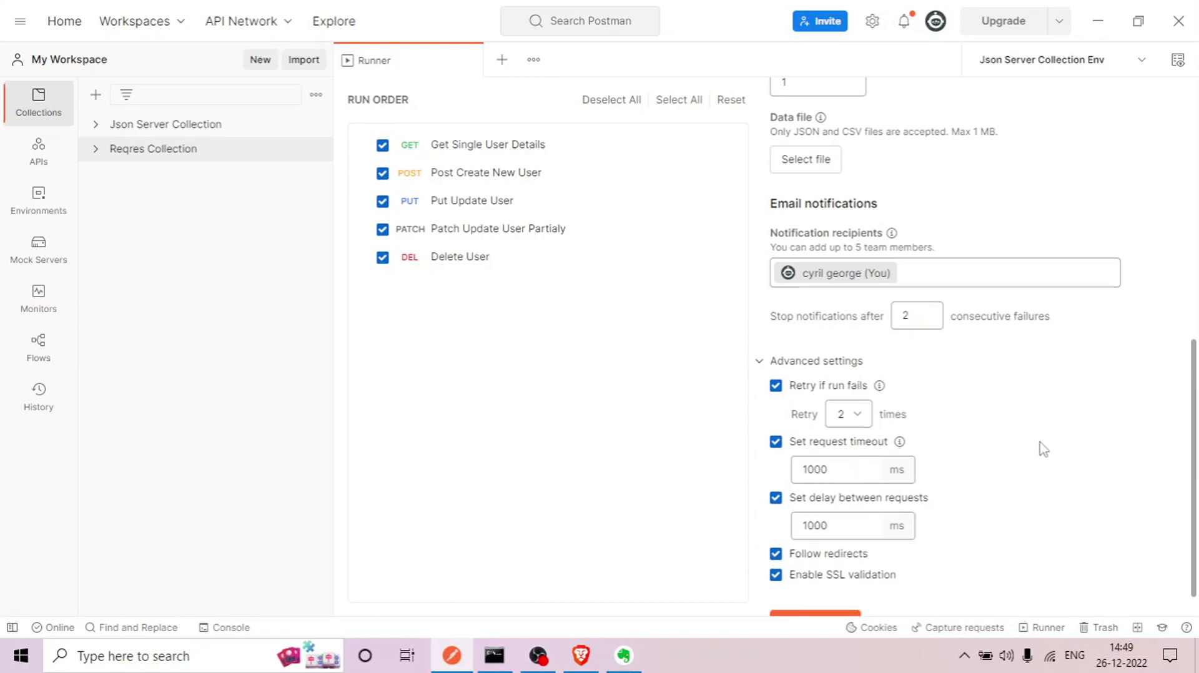
scroll(1045, 446, "down", 1)
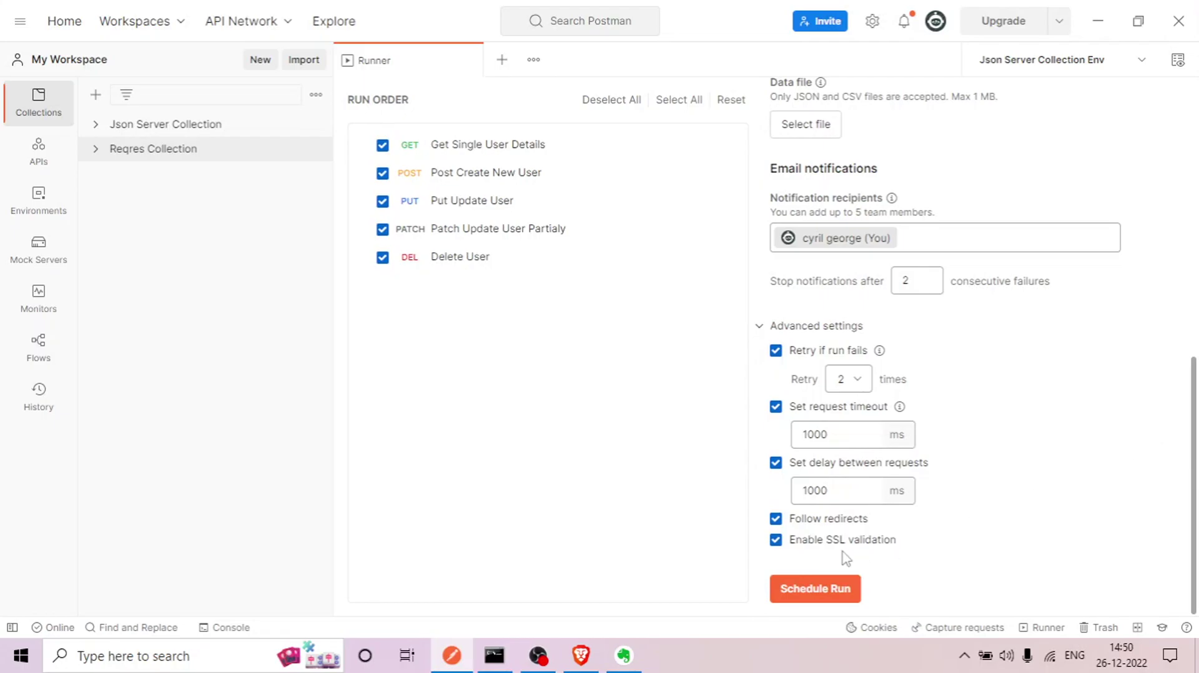
Turn off SSL validation and review the whole schedule configuration.
left_click(776, 540)
scroll(1008, 528, "up", 4)
scroll(1011, 529, "up", 6)
scroll(1011, 529, "down", 4)
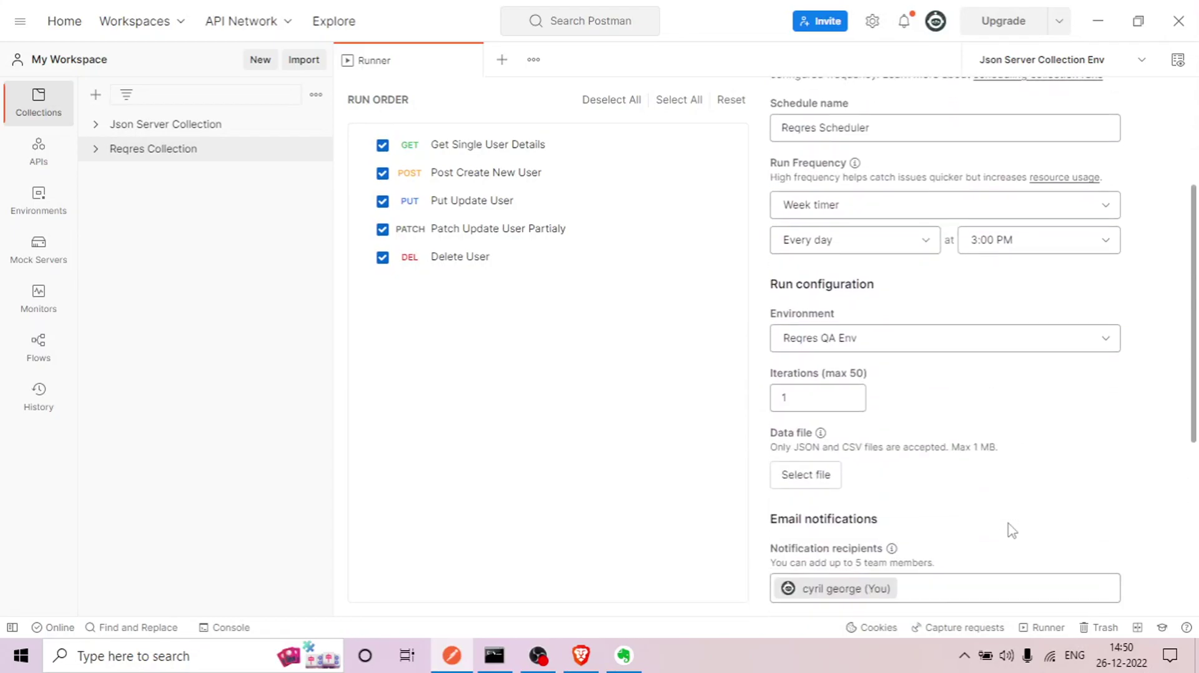
scroll(1014, 528, "up", 3)
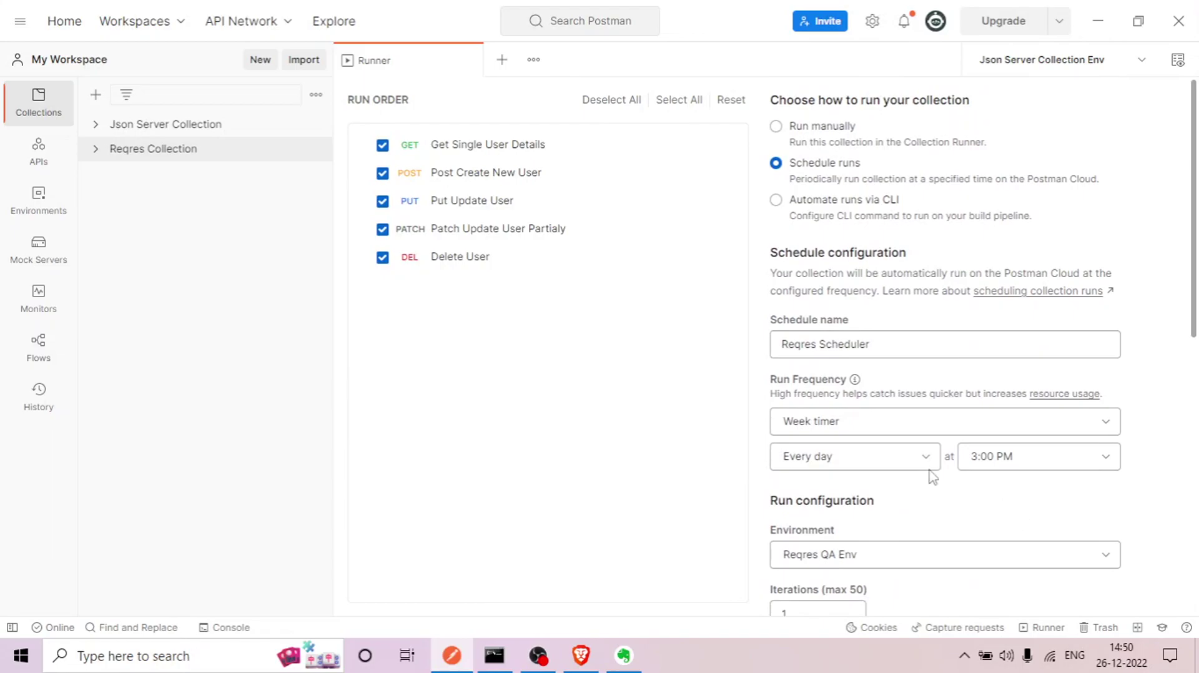
Review the Reqres Scheduler configuration once more and schedule the run.
scroll(924, 456, "down", 9)
scroll(922, 451, "up", 3)
scroll(921, 451, "up", 2)
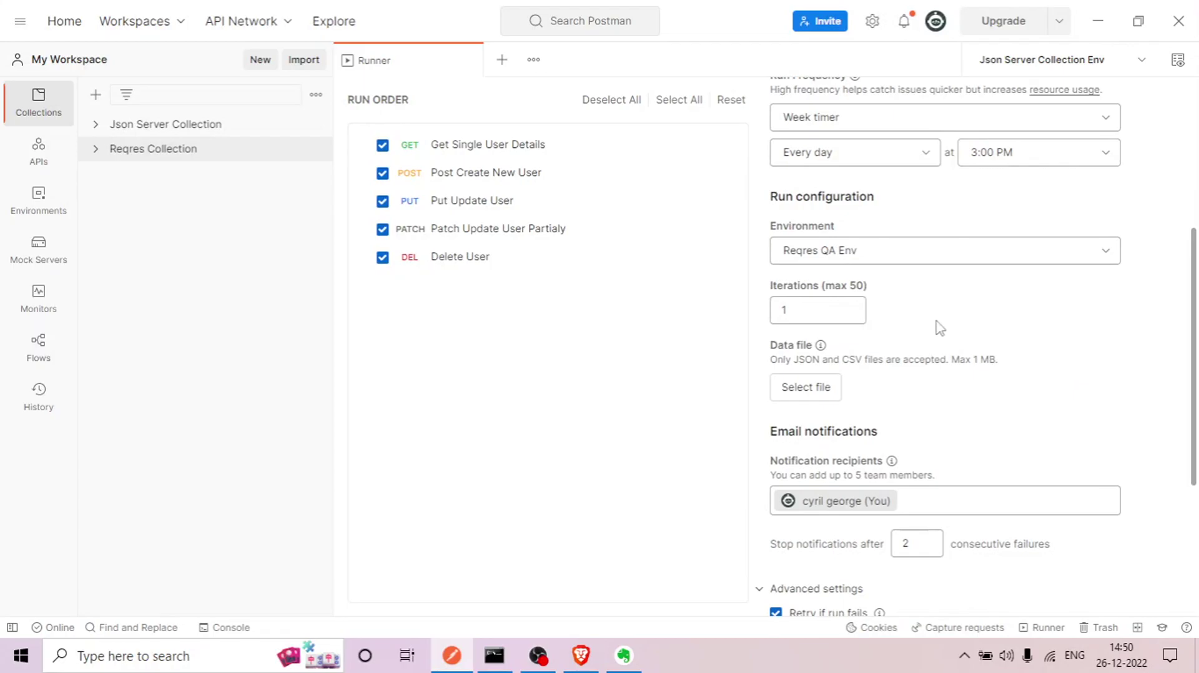
scroll(940, 329, "down", 5)
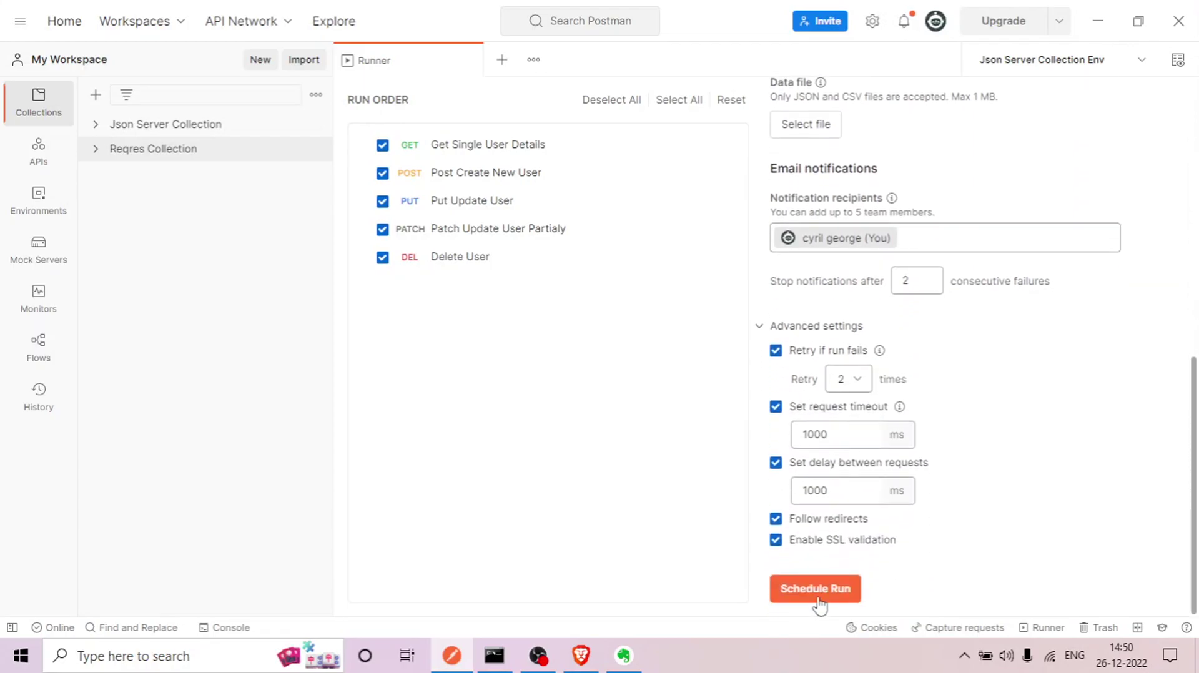
left_click(817, 589)
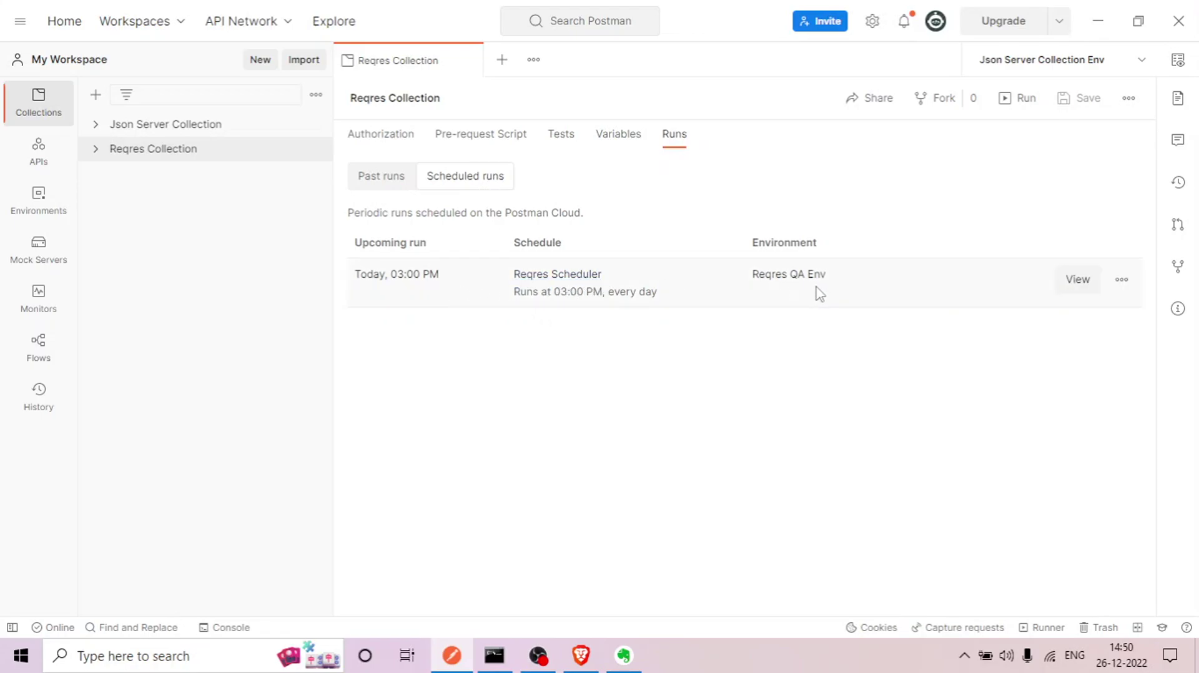
Check the past runs of the Reqres Collection and return to its scheduled runs.
left_click(387, 186)
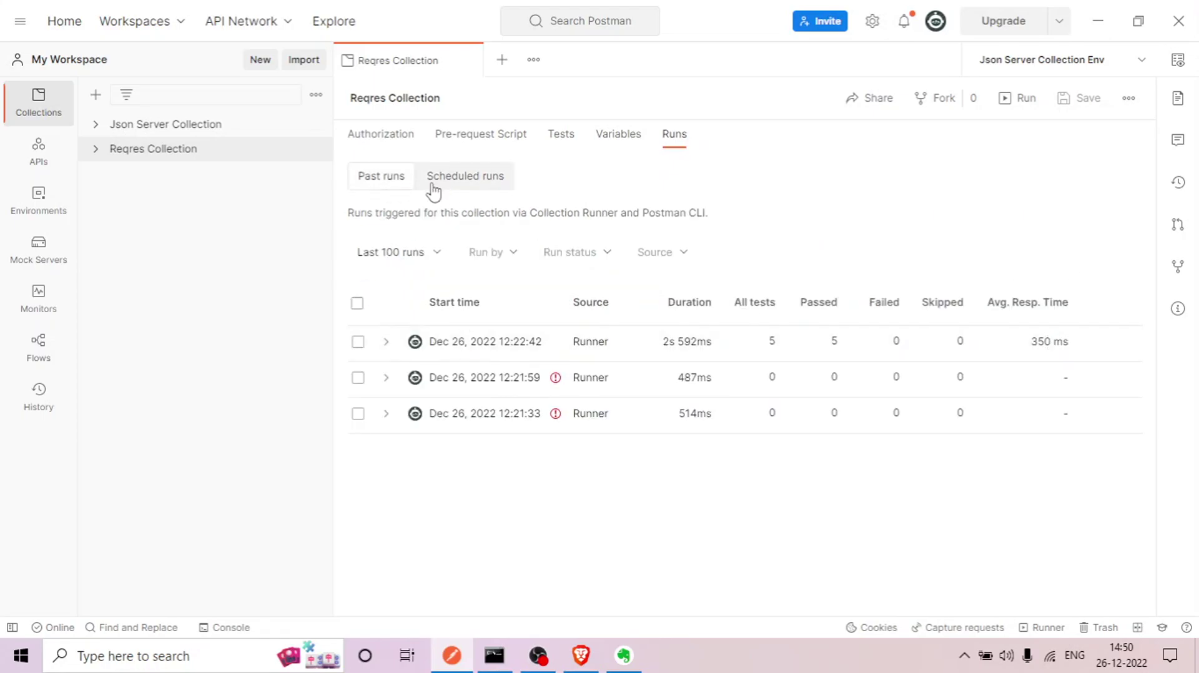
left_click(483, 186)
Pause the Reqres Scheduler schedule, check its status, and resume it.
mouse_move(1067, 274)
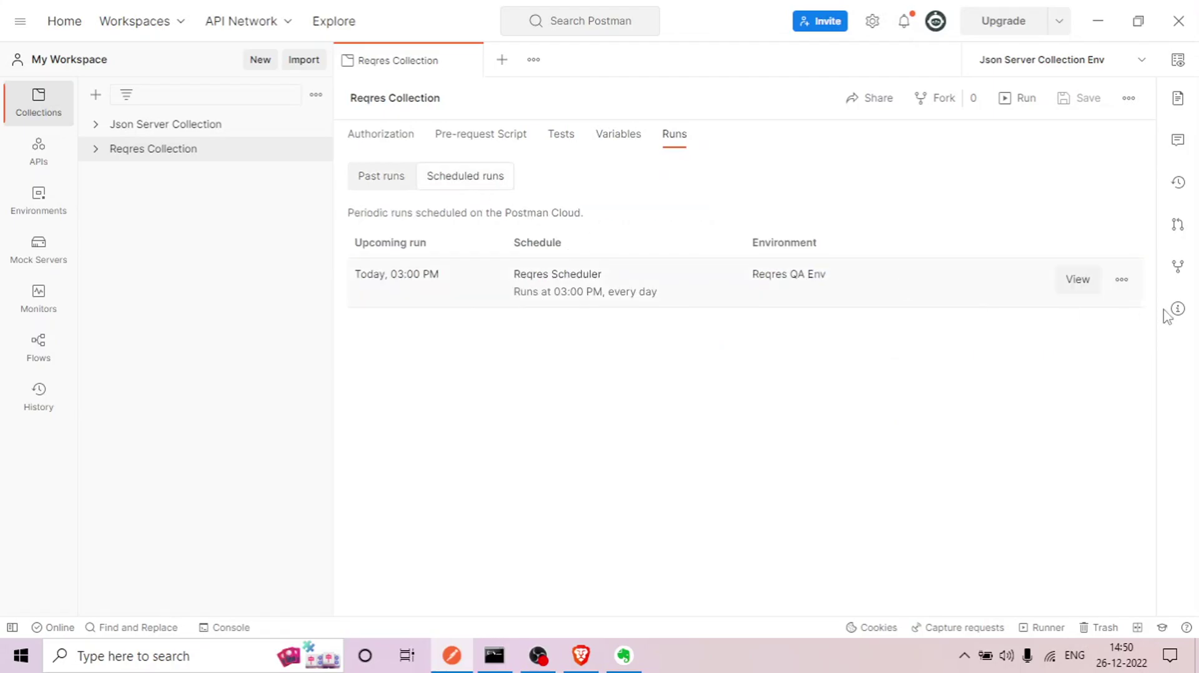
left_click(1121, 281)
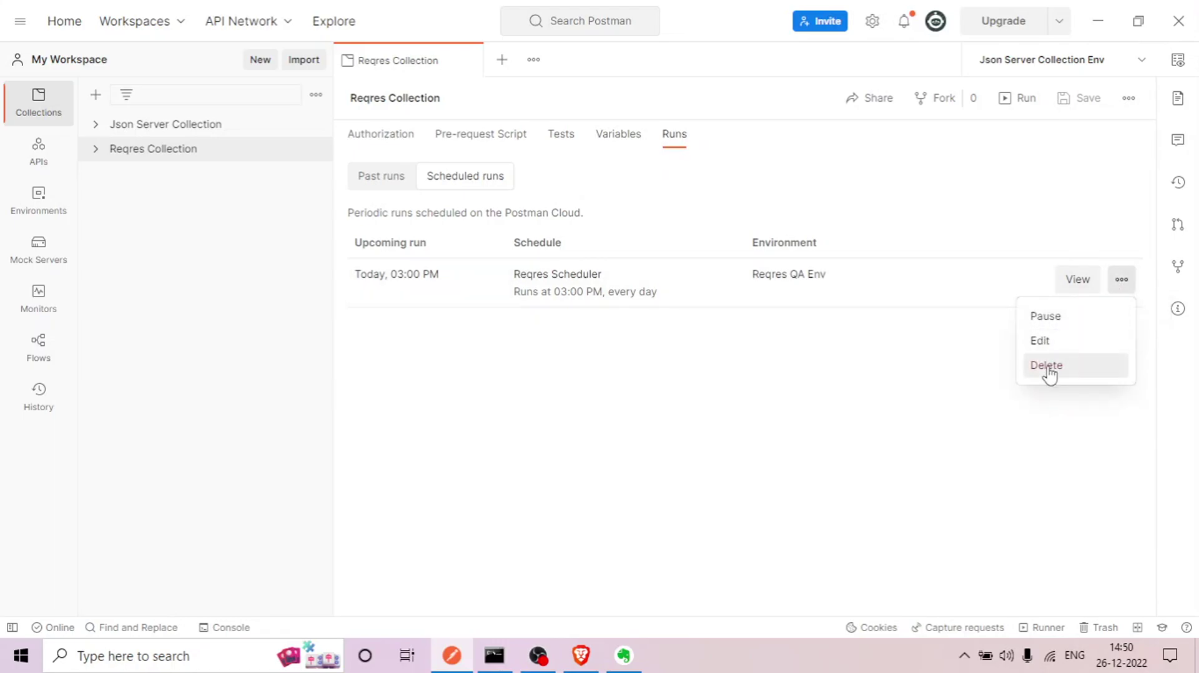
left_click(1057, 319)
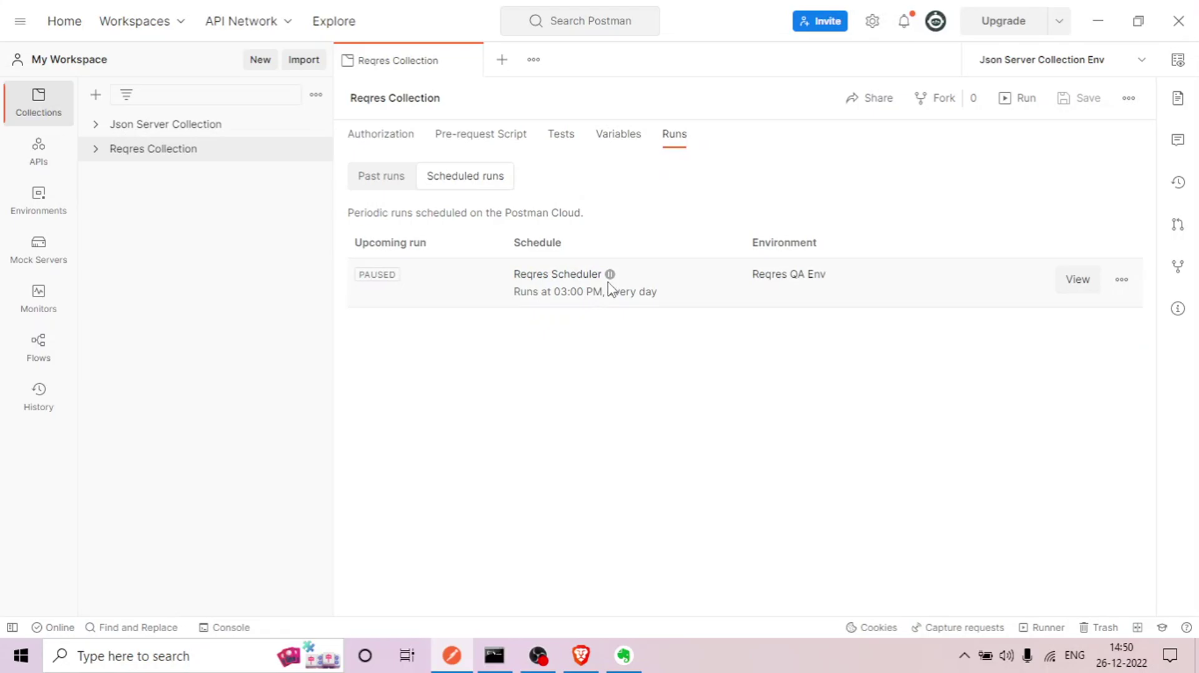
mouse_move(611, 277)
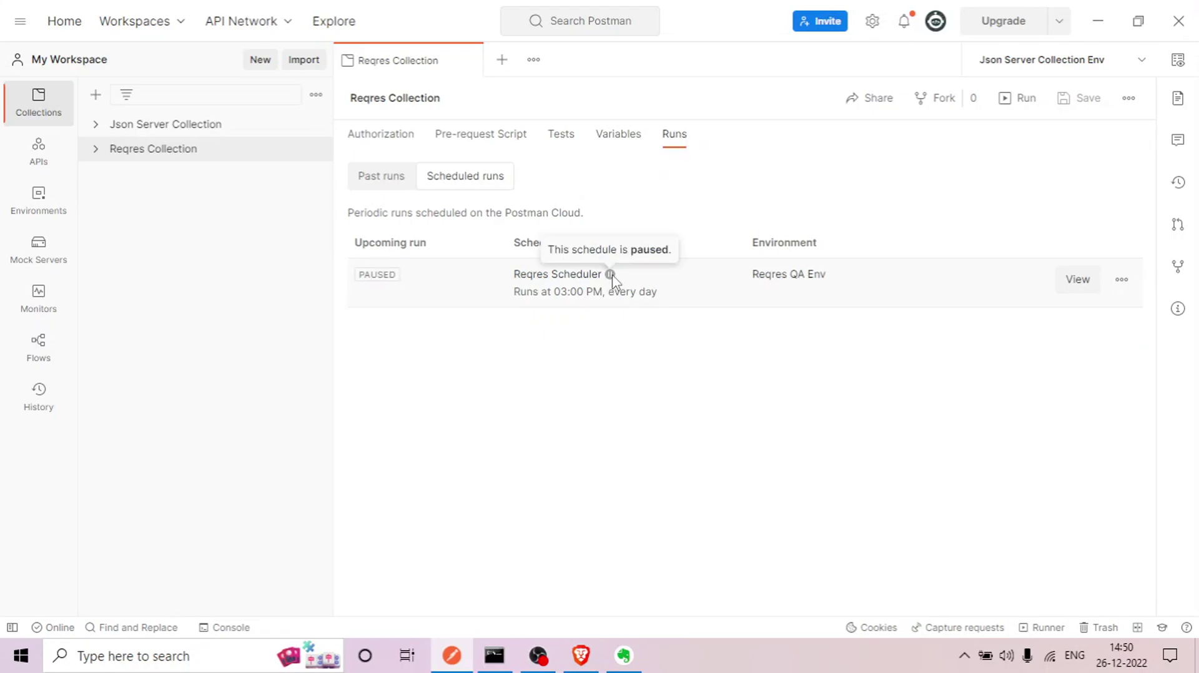
left_click(1120, 284)
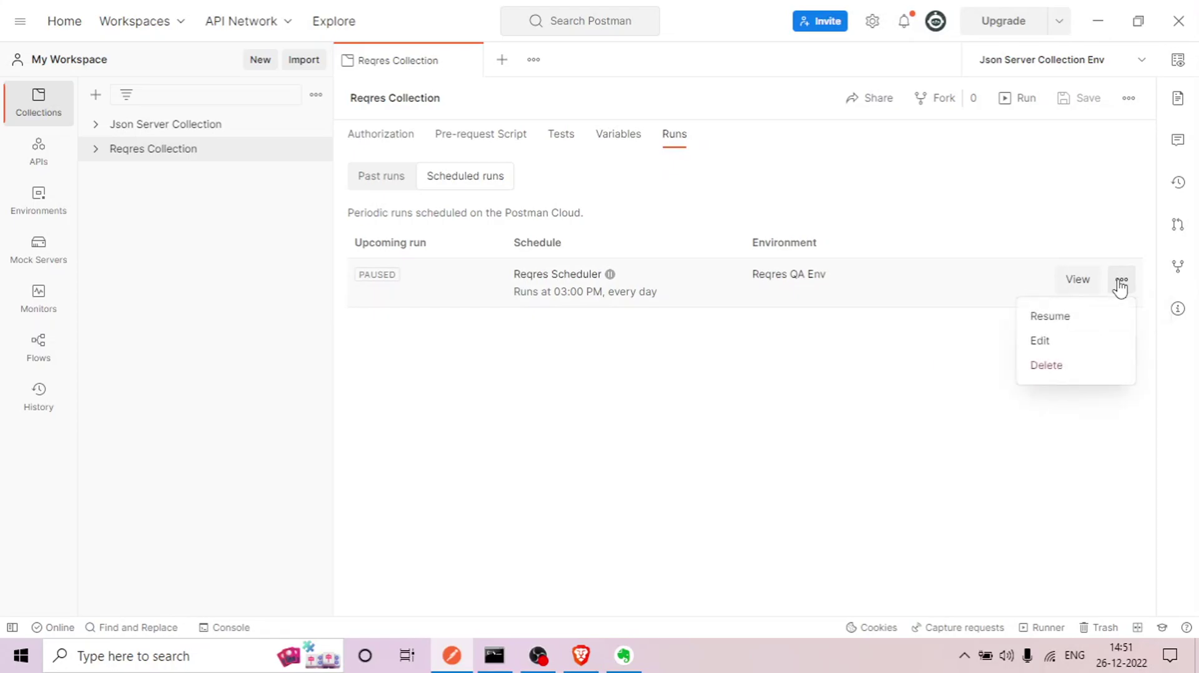
left_click(1054, 316)
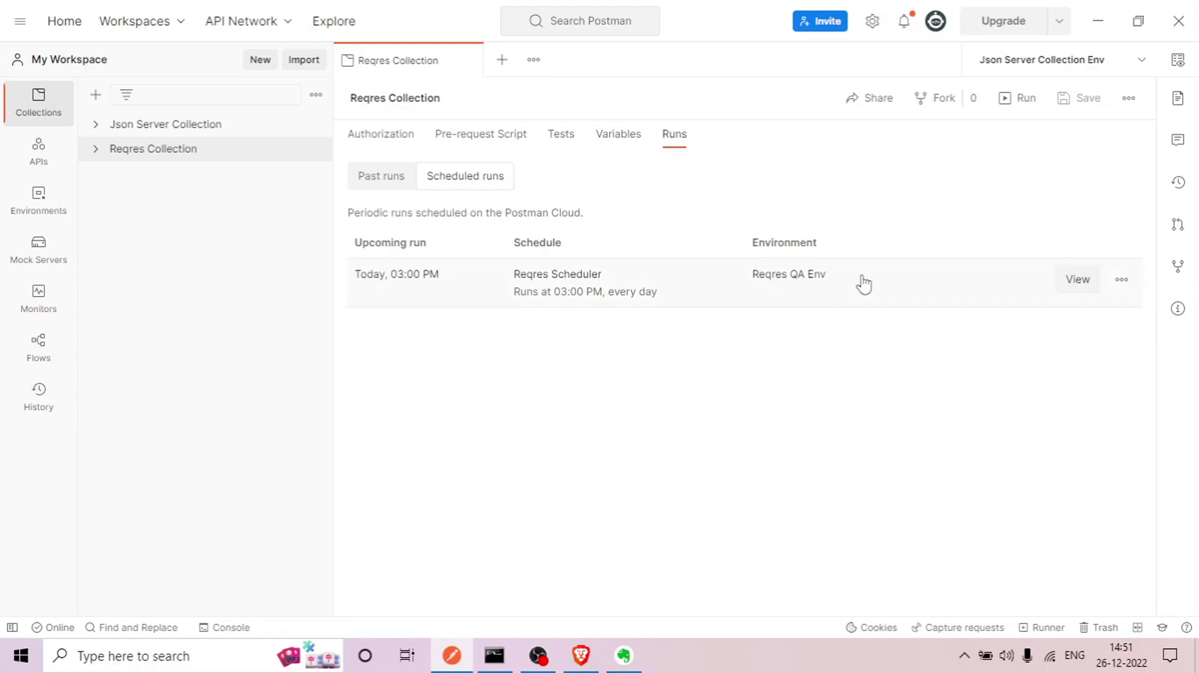
Edit the Reqres Scheduler schedule, rename it "Reqres Scheduler 1", and save the changes.
mouse_move(1127, 292)
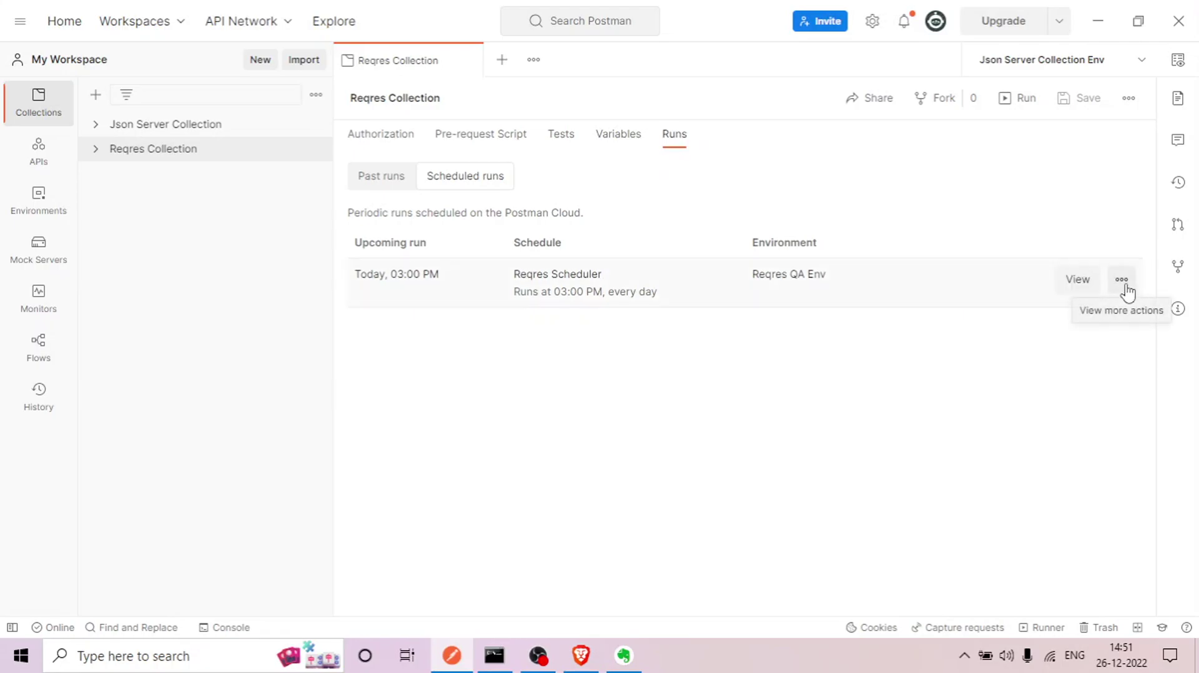
left_click(1123, 279)
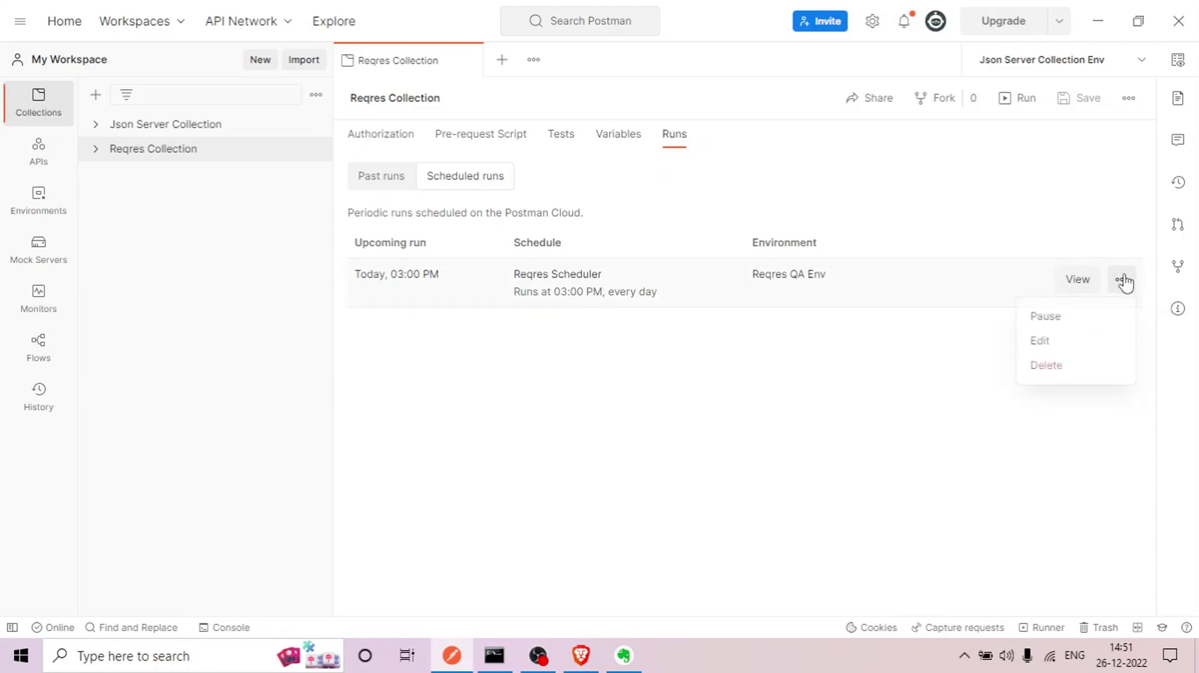
left_click(1045, 345)
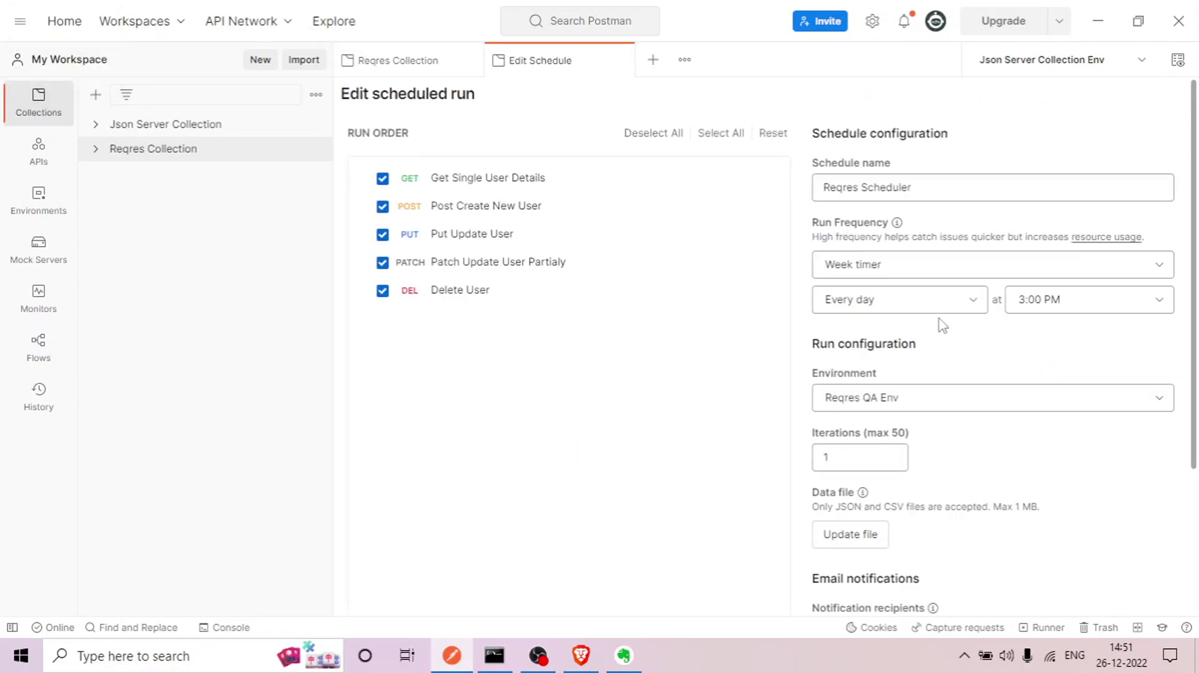
left_click(930, 188)
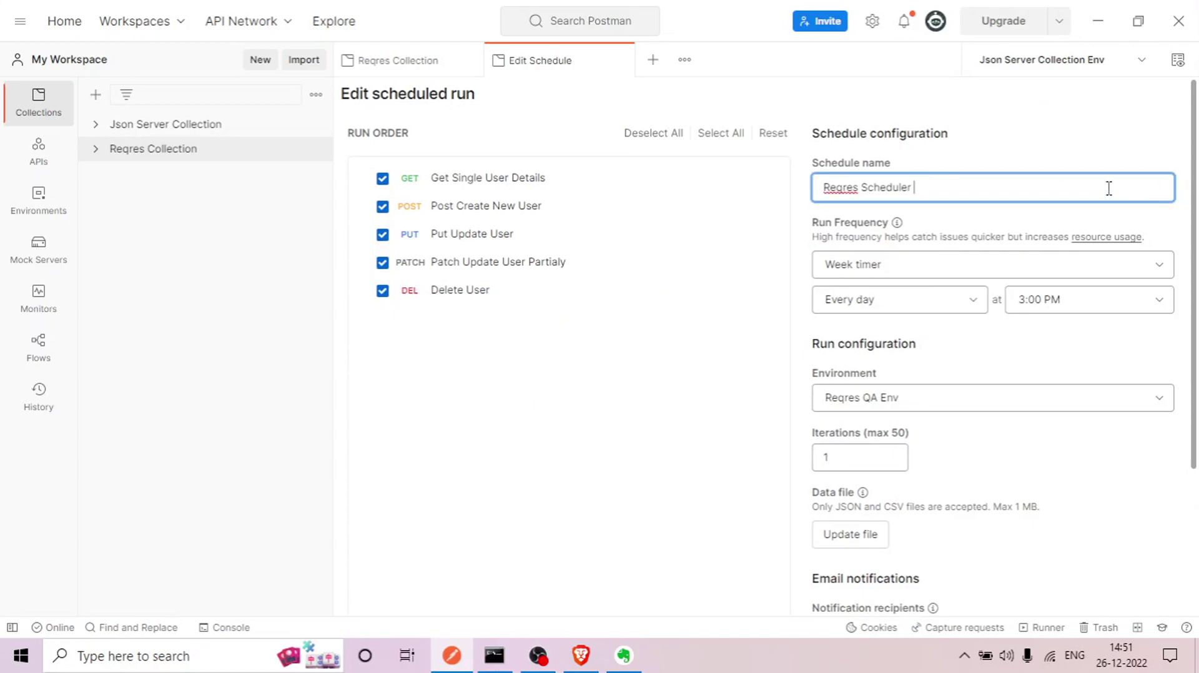
scroll(1053, 294, "down", 3)
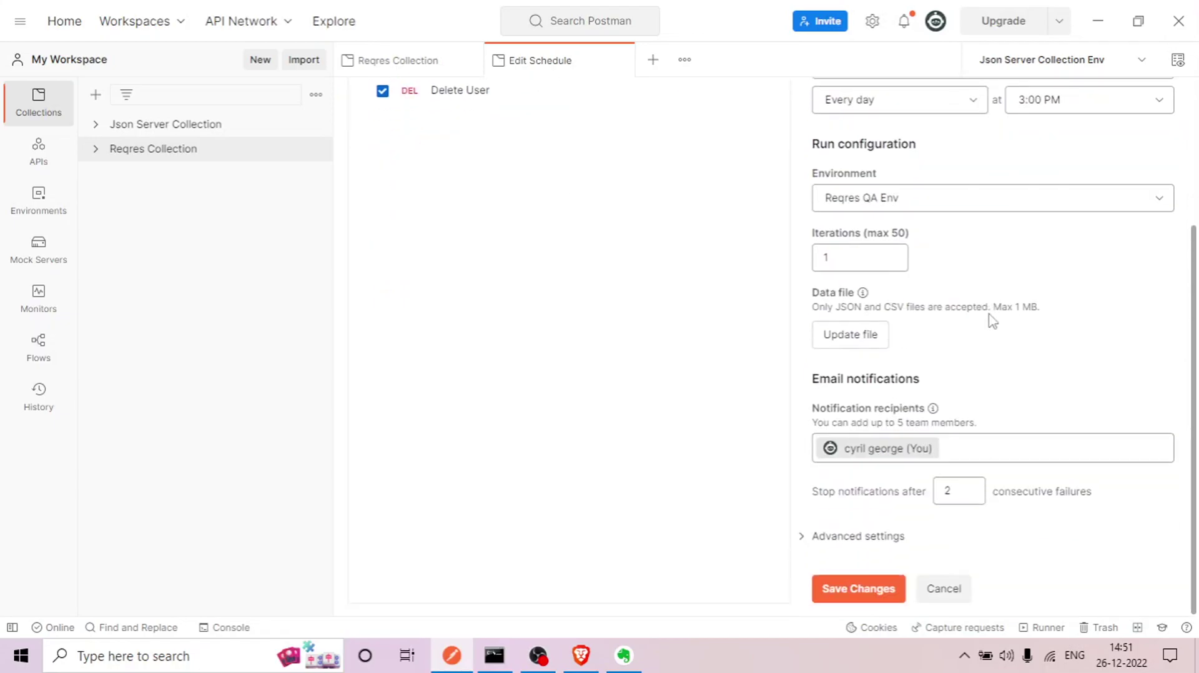
left_click(857, 587)
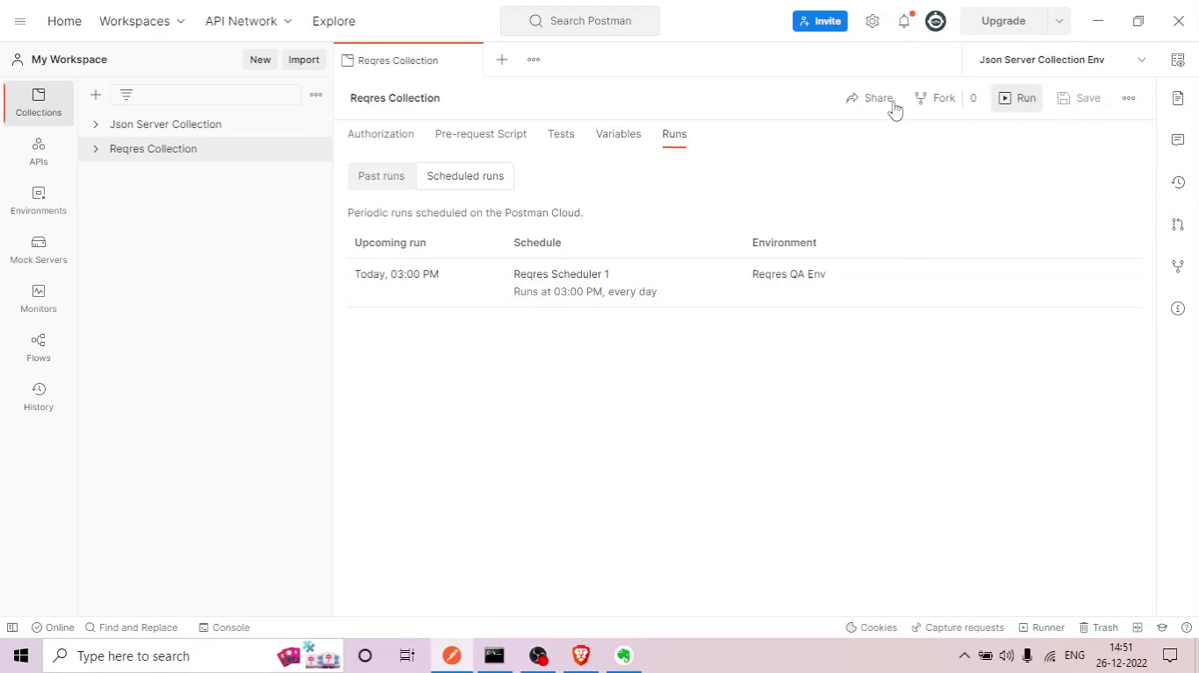
Start a new scheduled run for the Reqres Collection and name it "Reqres Scheduler 2".
left_click(314, 150)
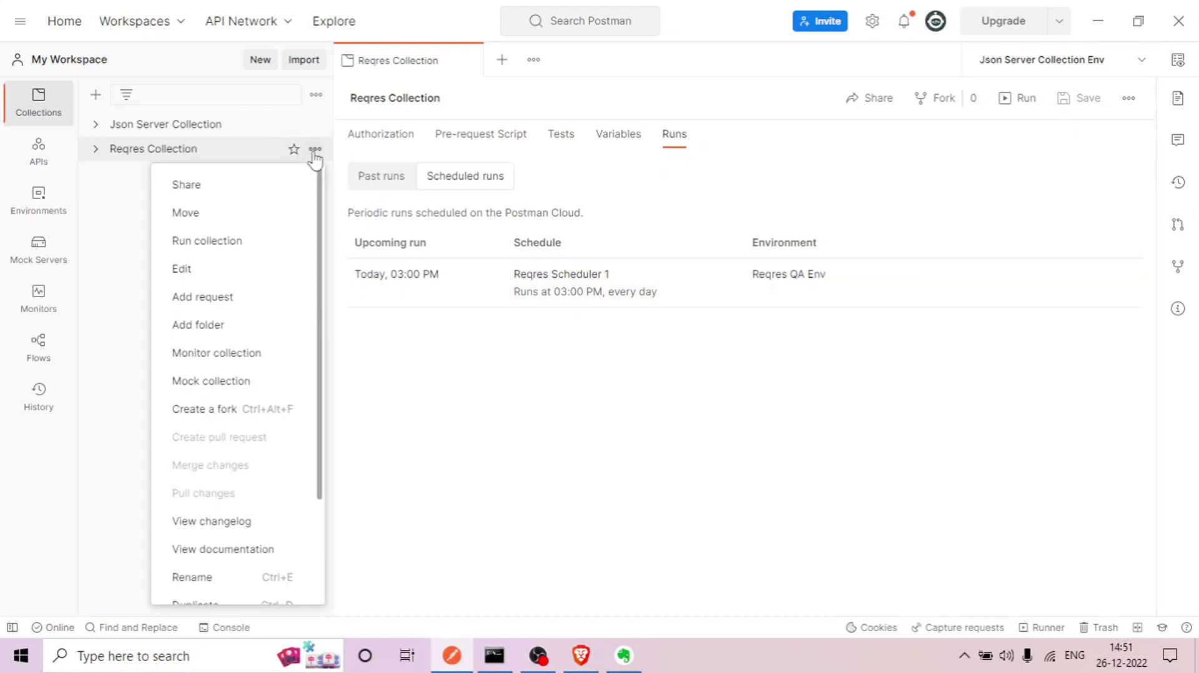
left_click(206, 241)
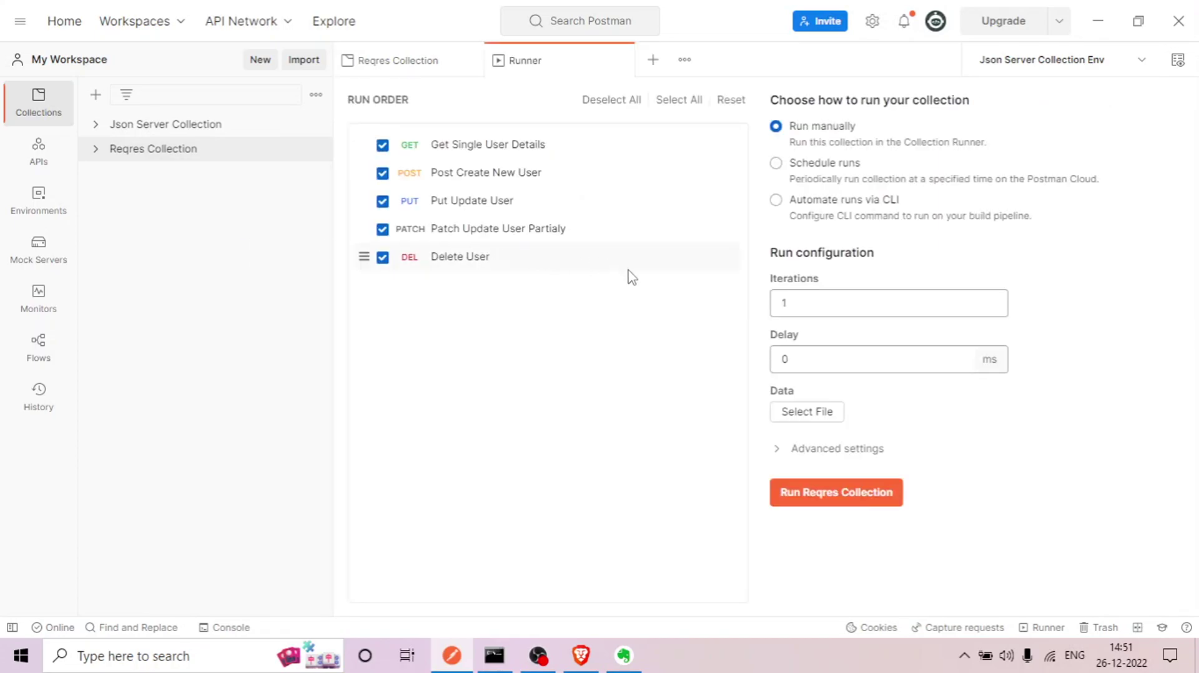
left_click(776, 164)
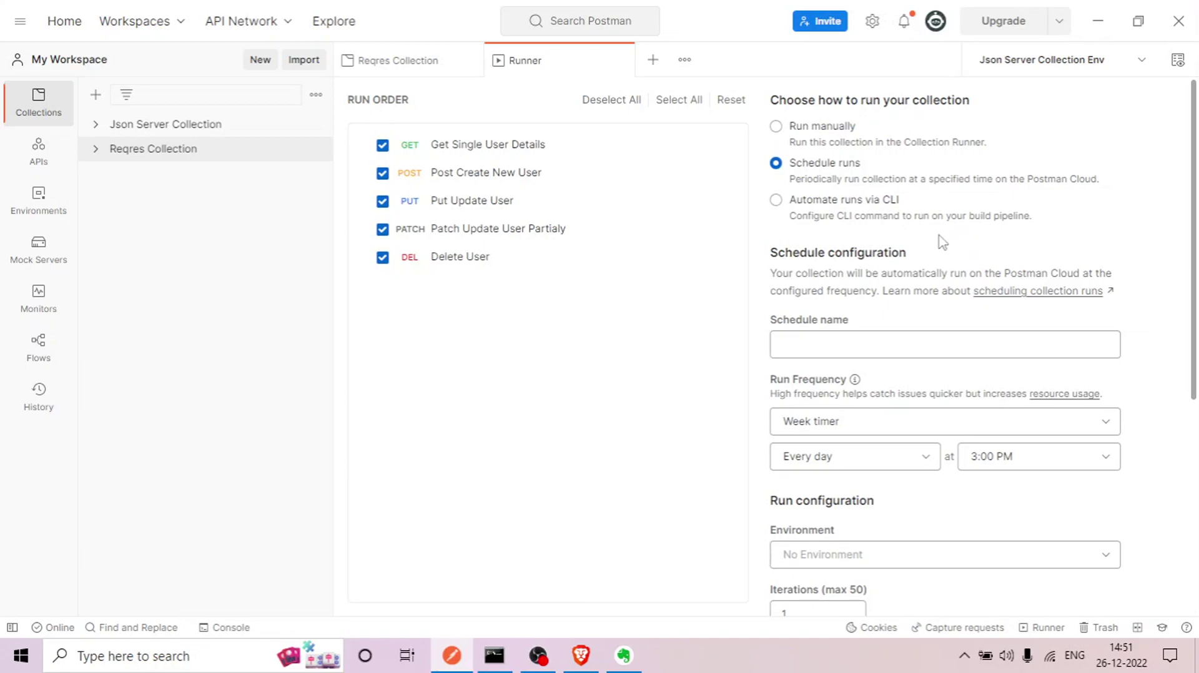
scroll(883, 281, "down", 1)
left_click(820, 259)
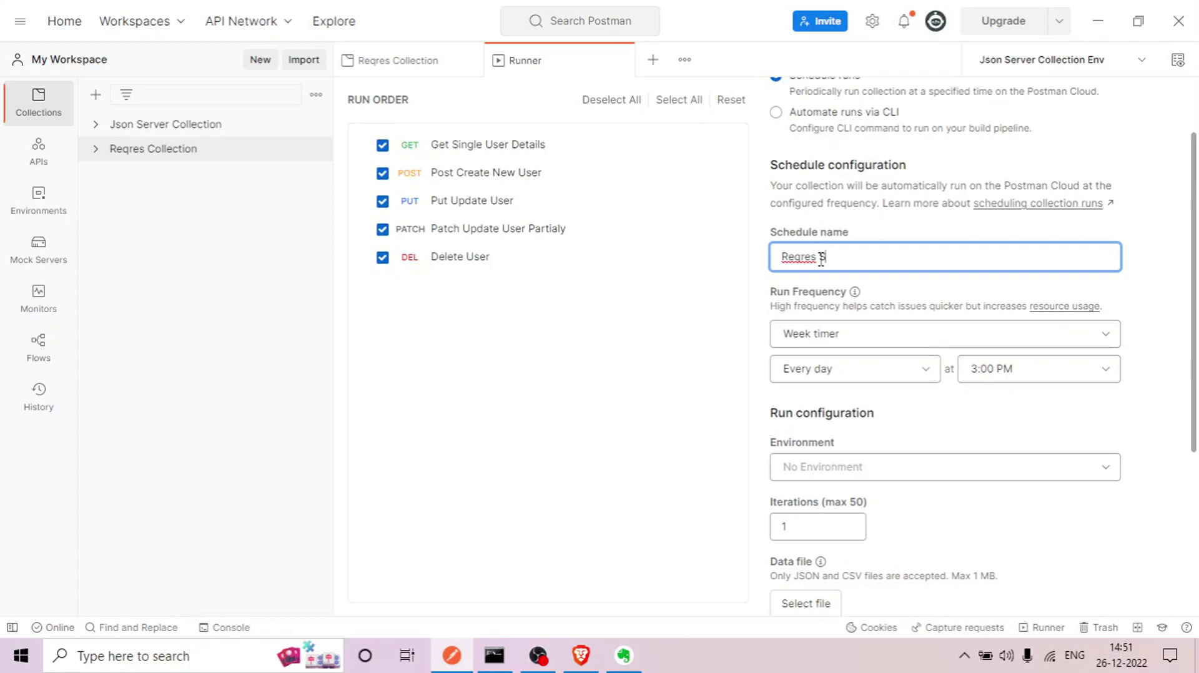
type("uler 2")
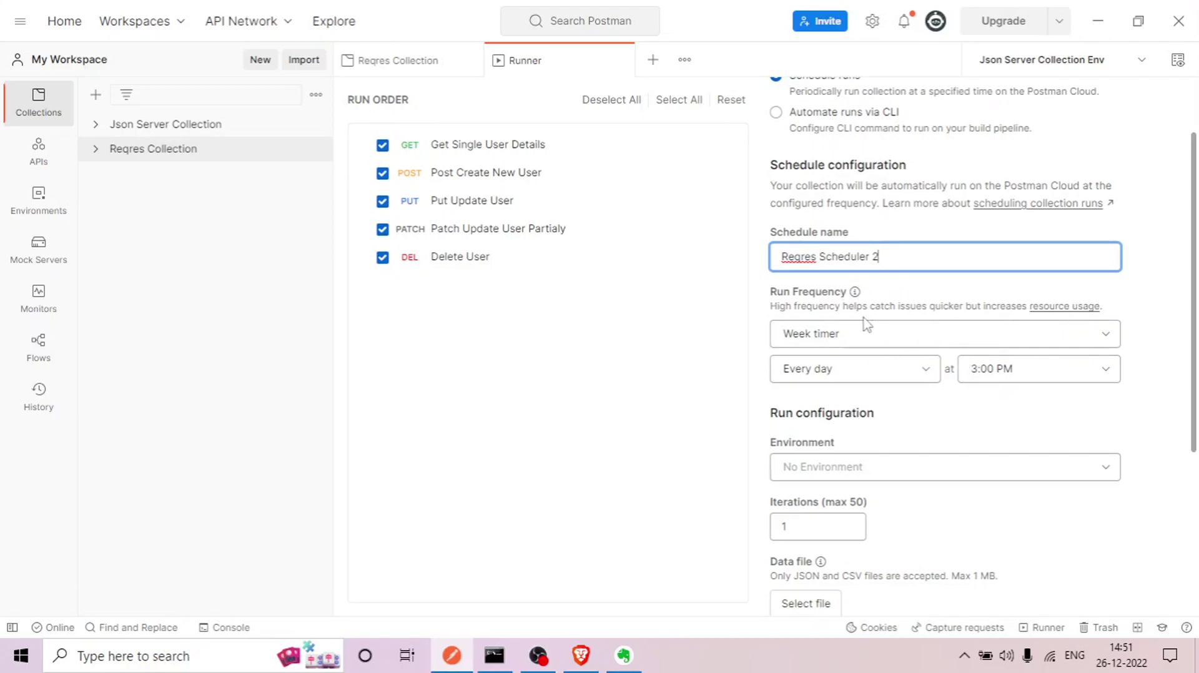
Set the new schedule's daily run time to 4:00 PM with the Reqres QA Env environment and schedule the run.
left_click(1029, 376)
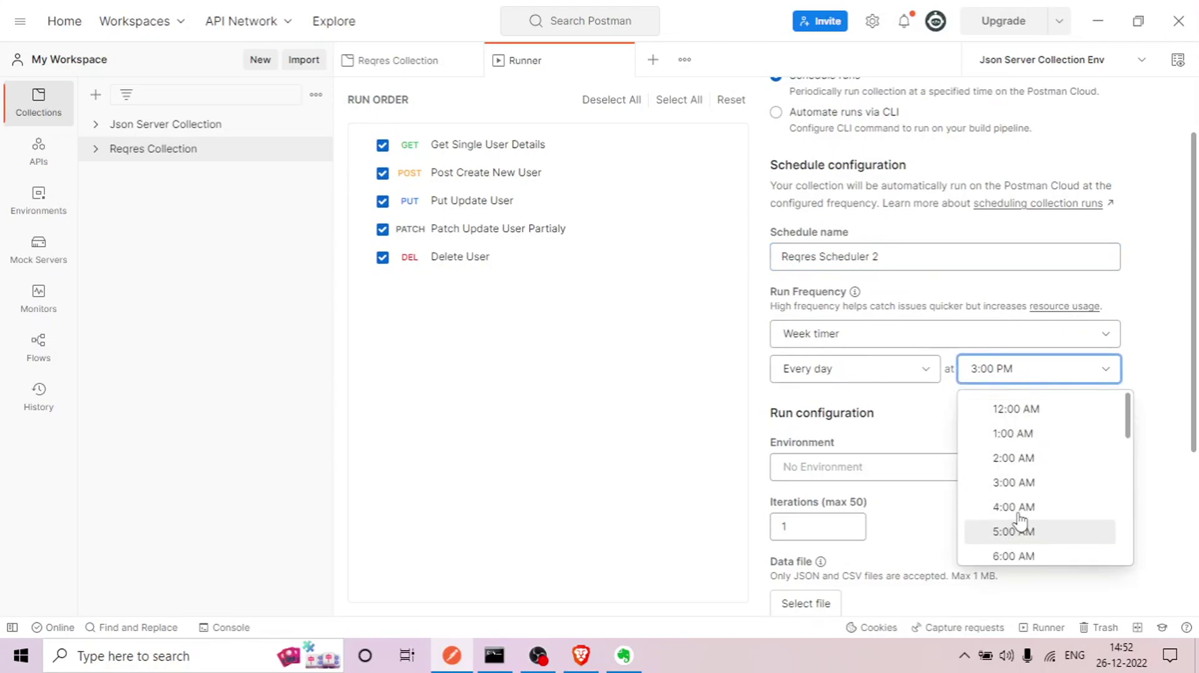
scroll(1017, 530, "down", 4)
scroll(1011, 499, "down", 2)
scroll(992, 497, "up", 1)
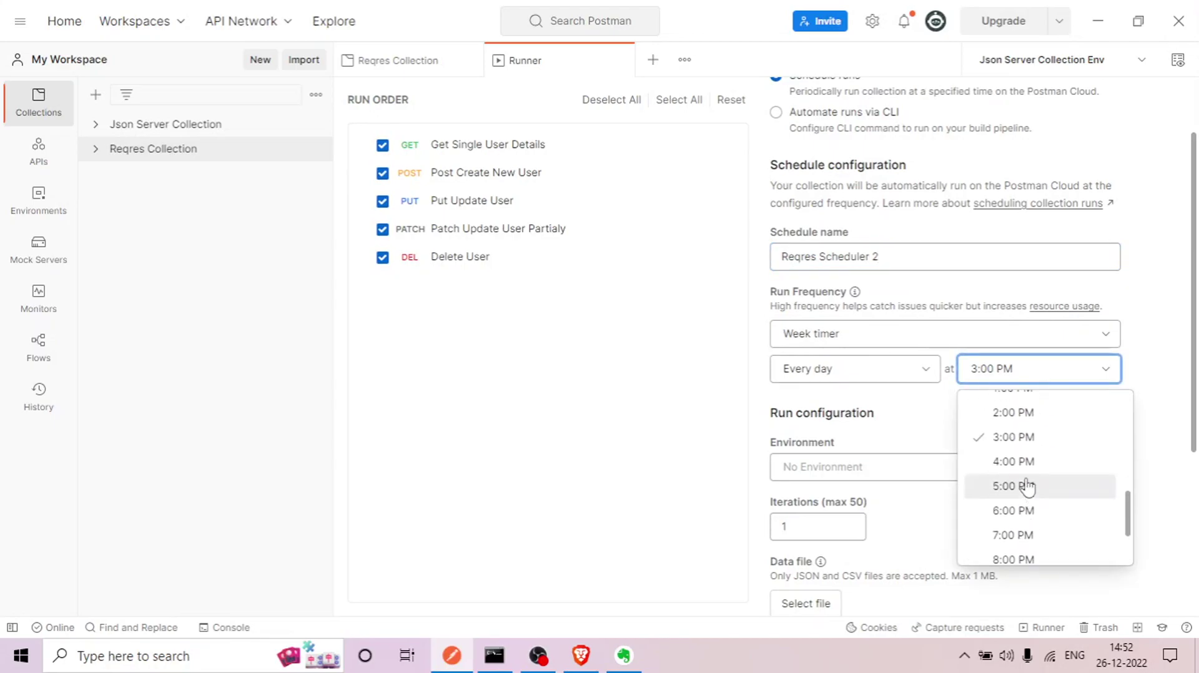
left_click(1018, 464)
left_click(896, 470)
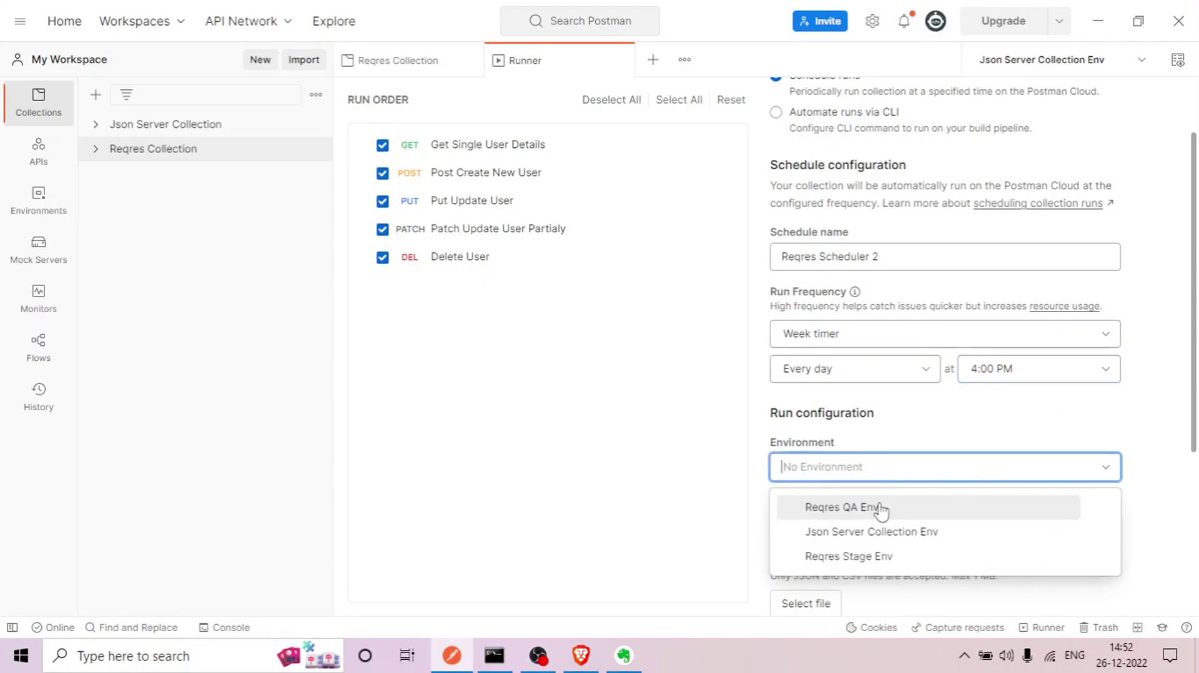
left_click(875, 508)
scroll(826, 353, "down", 5)
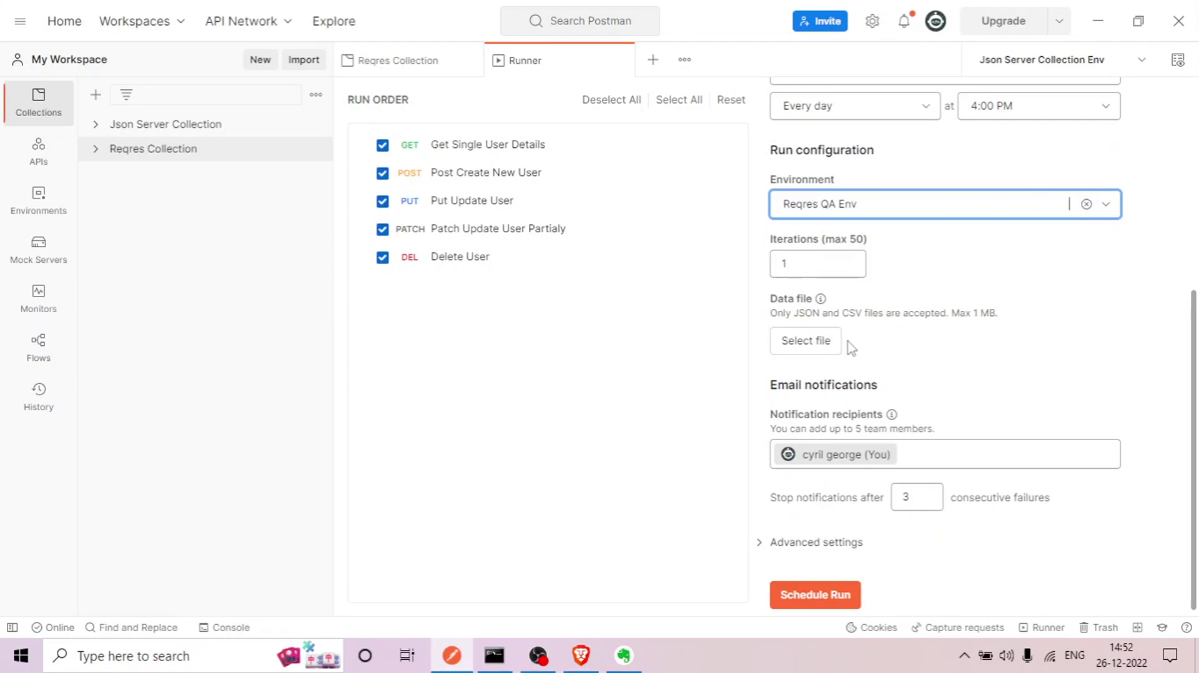
scroll(851, 344, "down", 1)
left_click(812, 594)
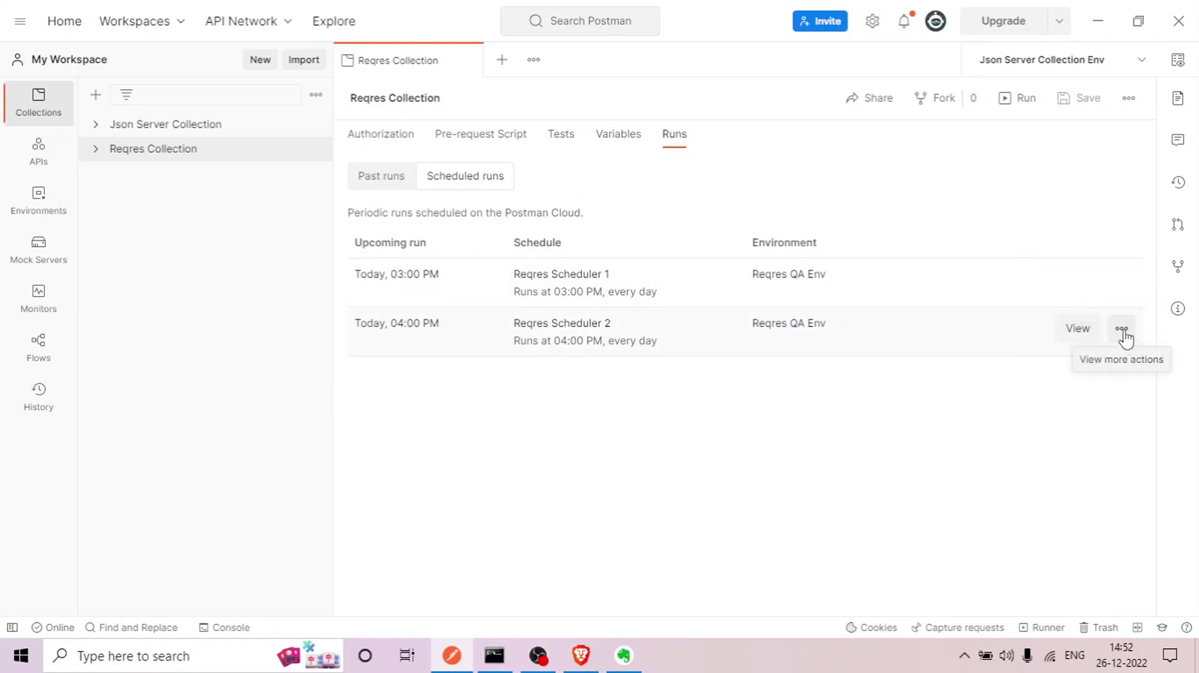
Delete the Reqres Scheduler 2 schedule from the collection's scheduled runs.
left_click(1121, 331)
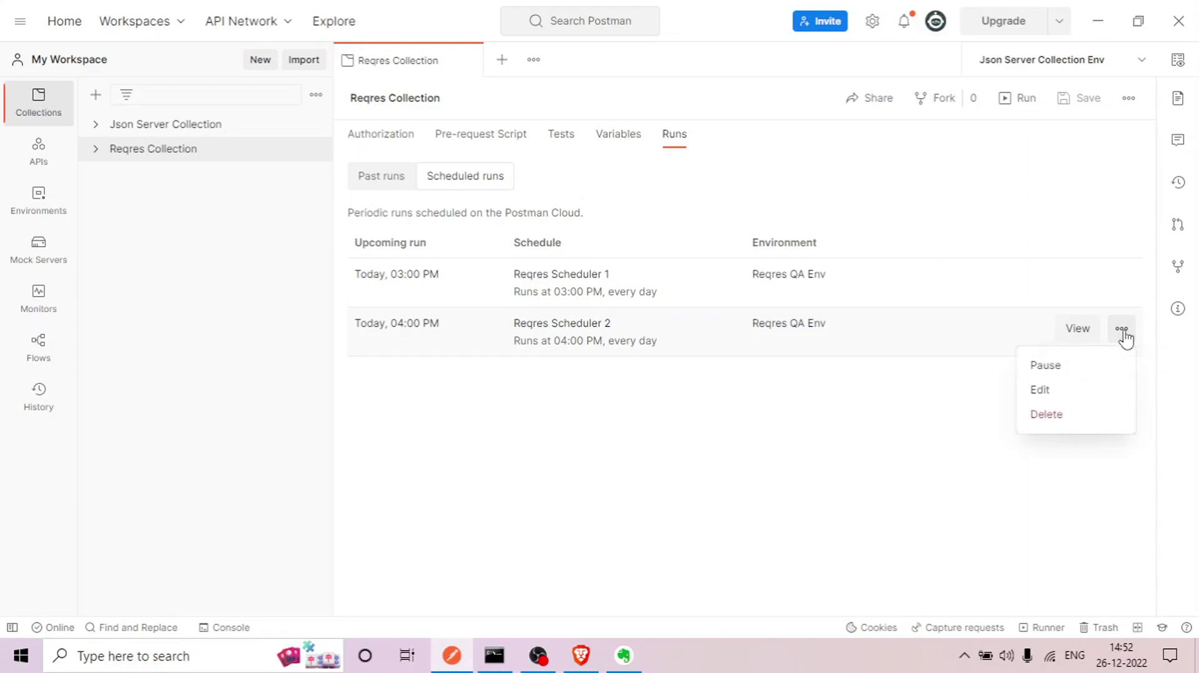
left_click(1048, 415)
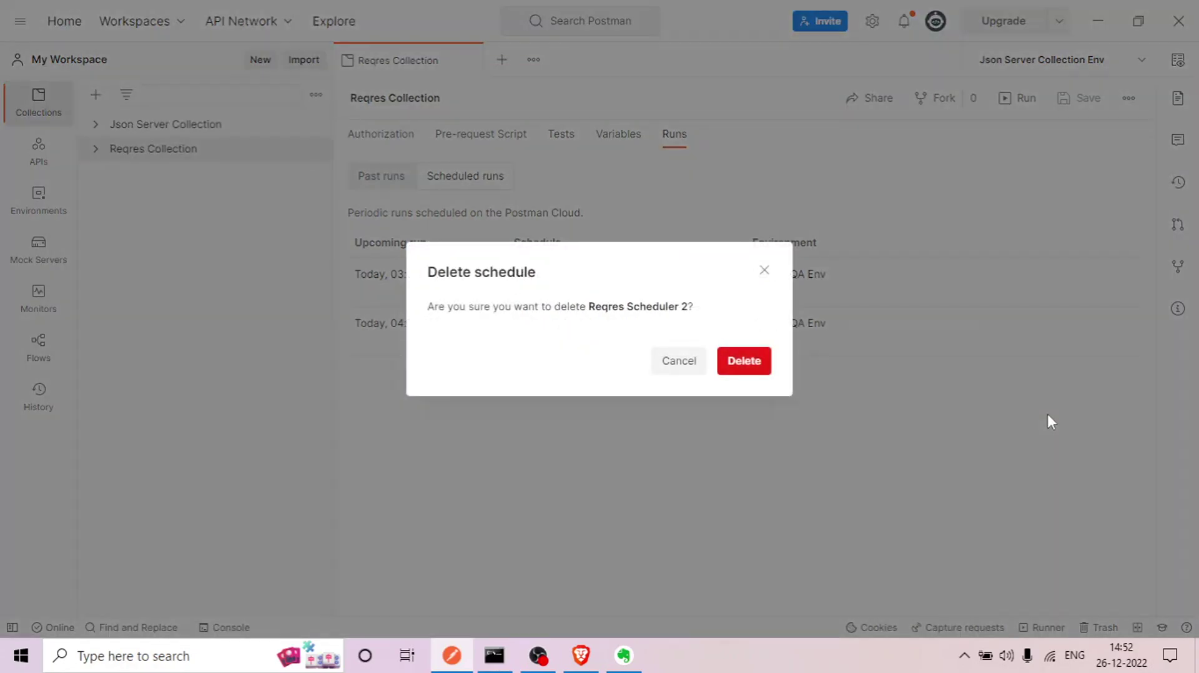
left_click(751, 362)
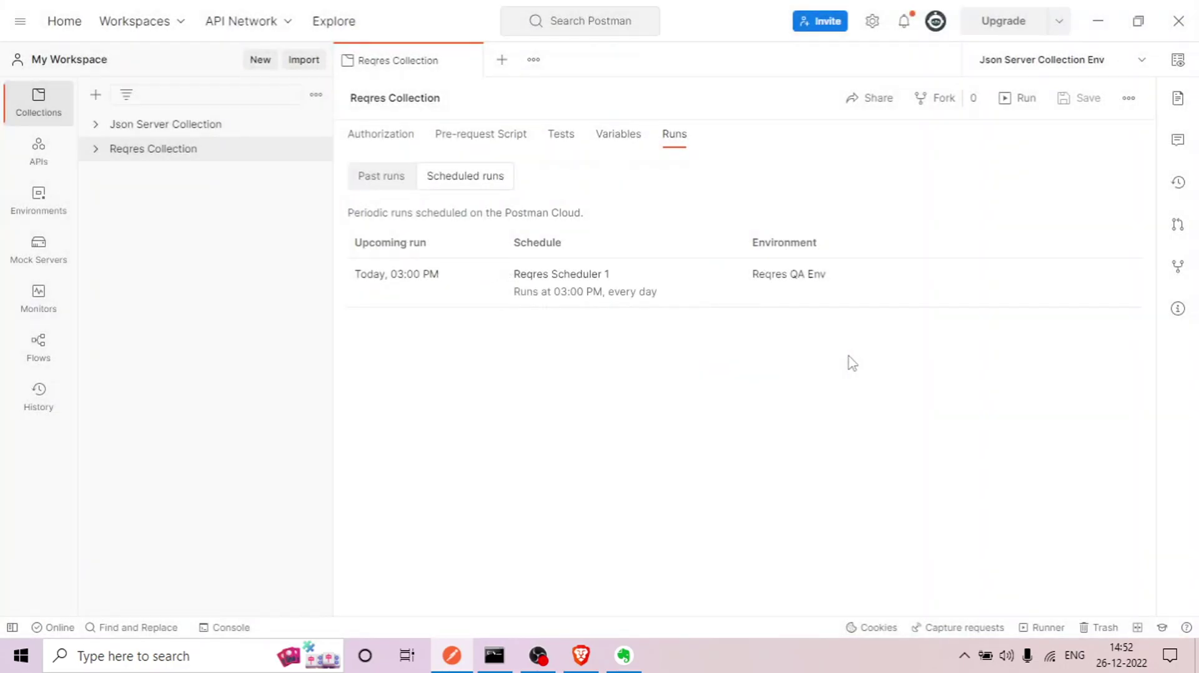
View the Reqres Scheduler 1 schedule and trigger an immediate run on the Postman Cloud.
mouse_move(811, 299)
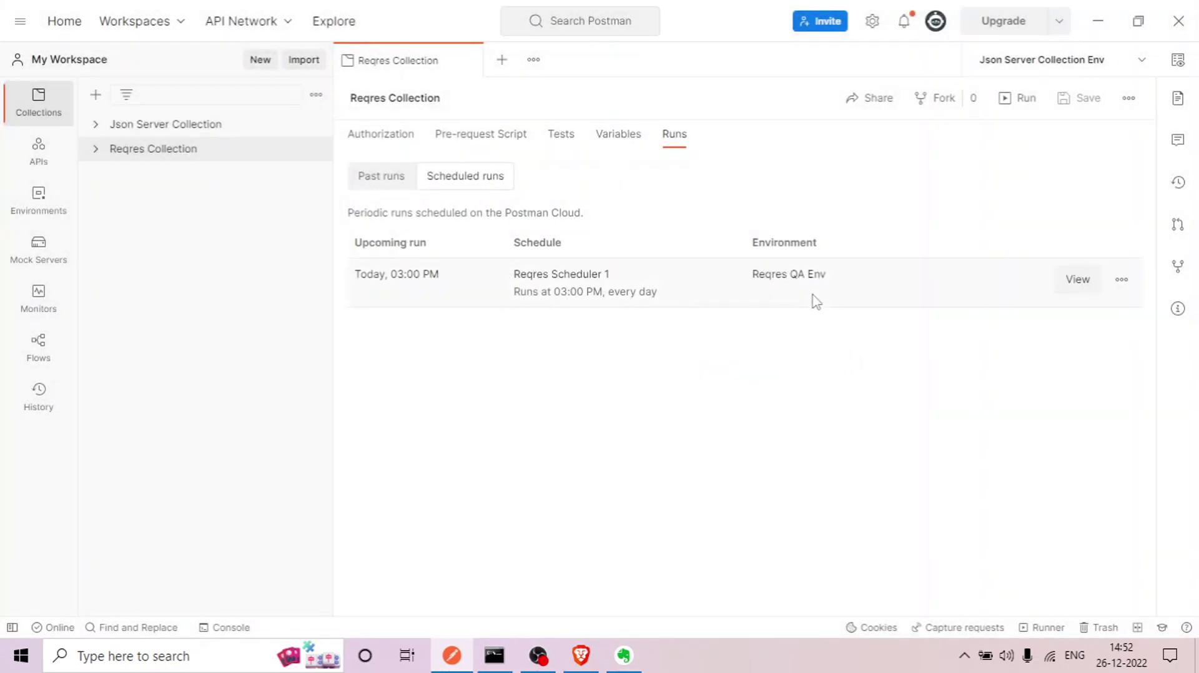
left_click(1077, 280)
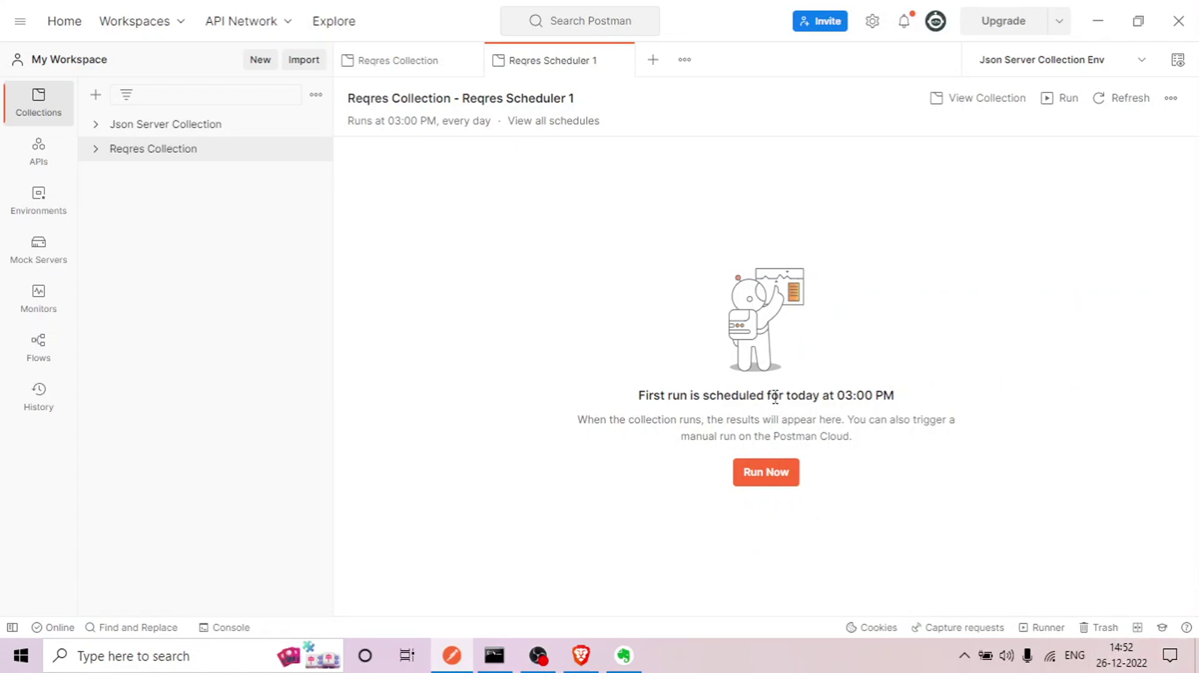
left_click(765, 474)
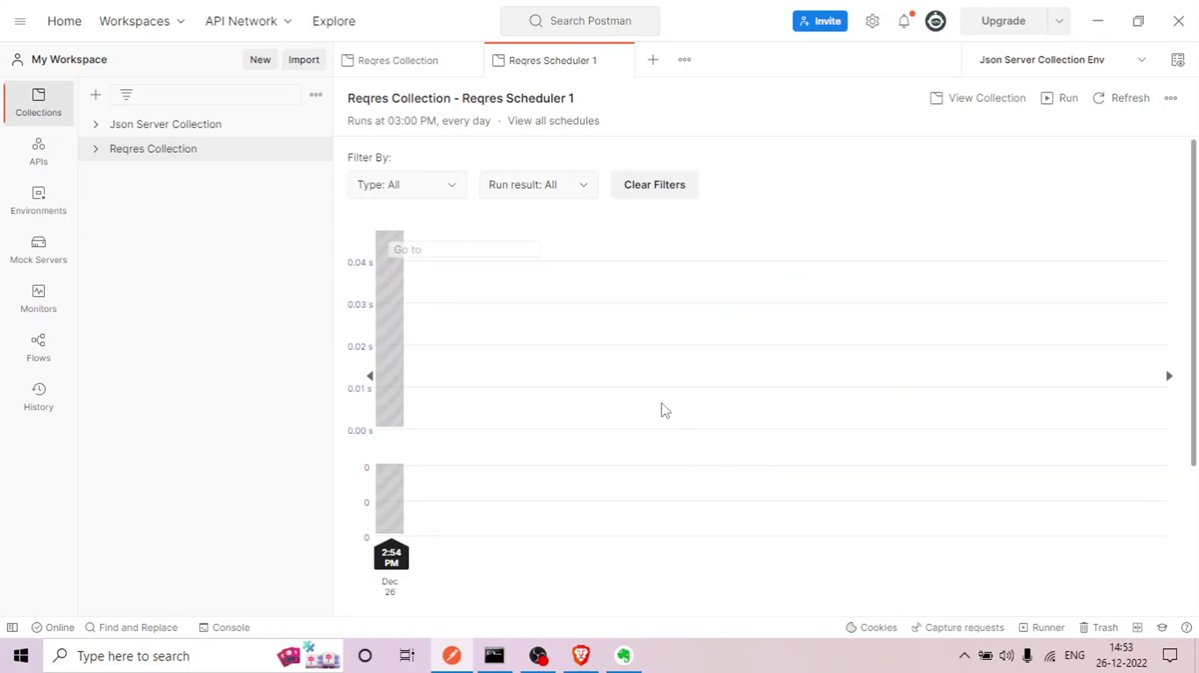
Examine the console log of the triggered Reqres Scheduler 1 run.
scroll(642, 402, "down", 3)
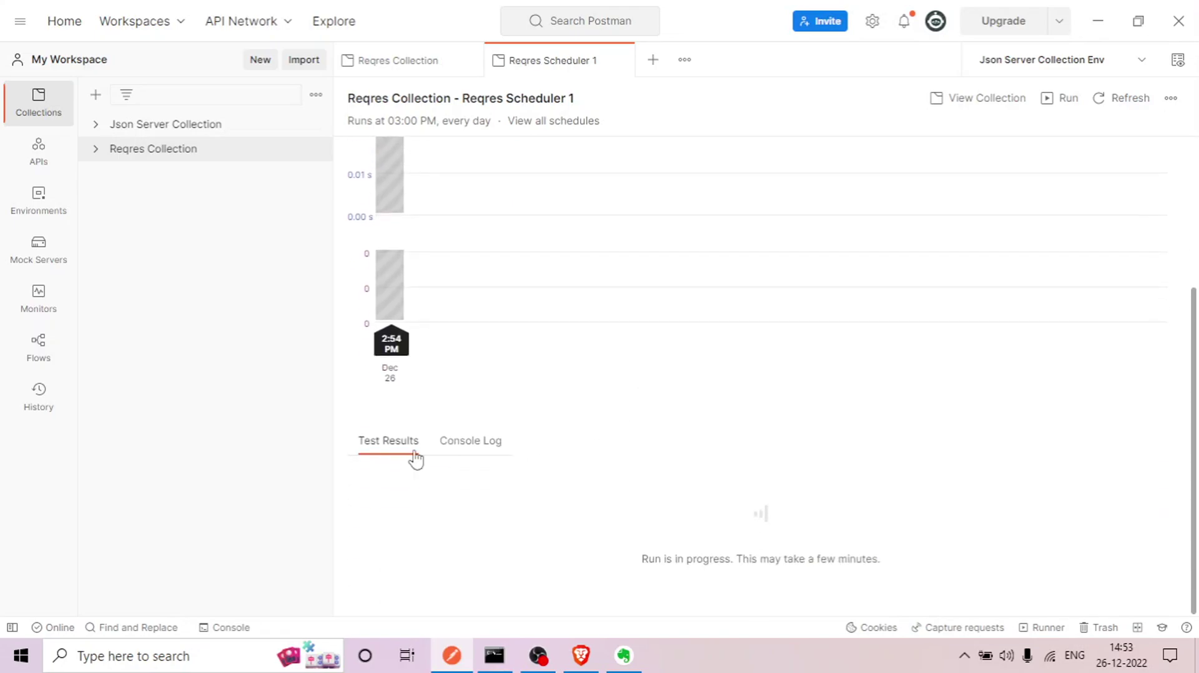
left_click(444, 445)
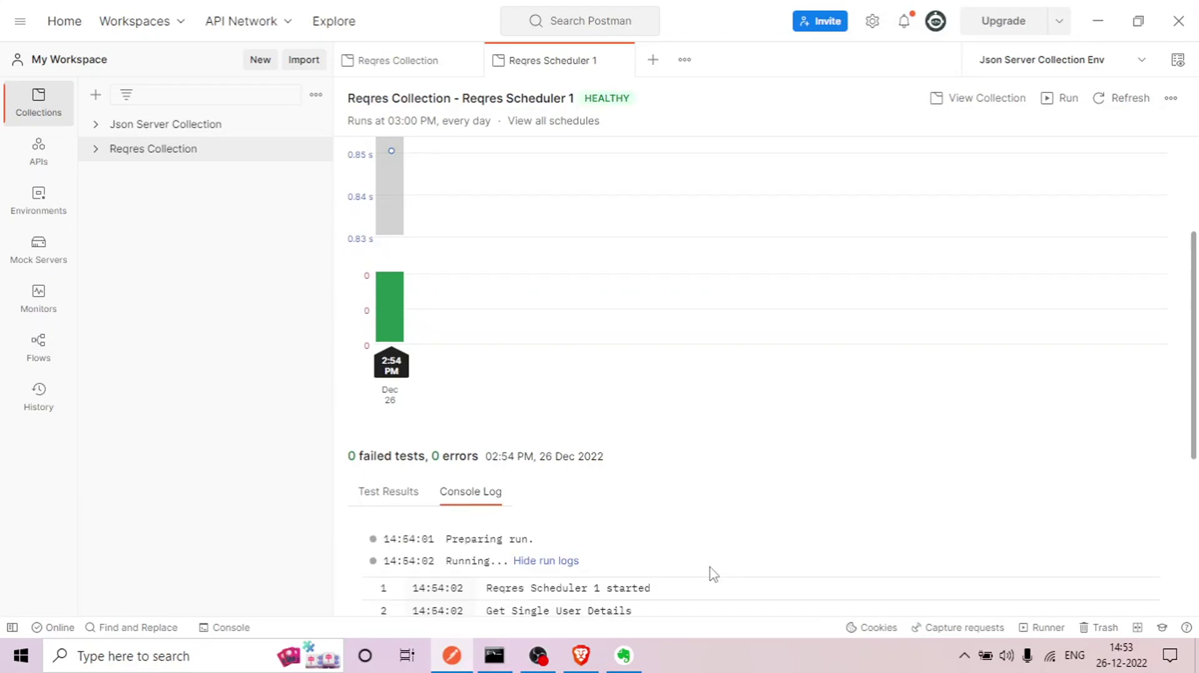
scroll(705, 549, "down", 3)
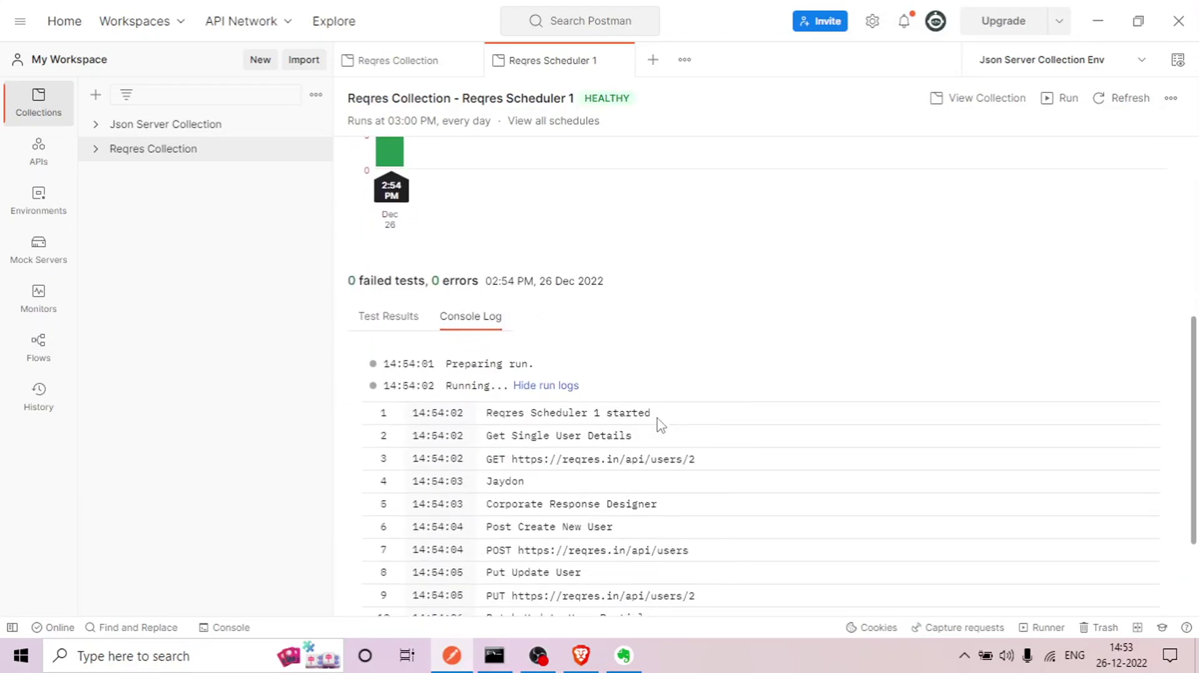
Review the remaining console log and the test results of the Reqres Scheduler 1 run, and refresh the schedule's run history.
scroll(528, 412, "down", 1)
scroll(529, 417, "down", 1)
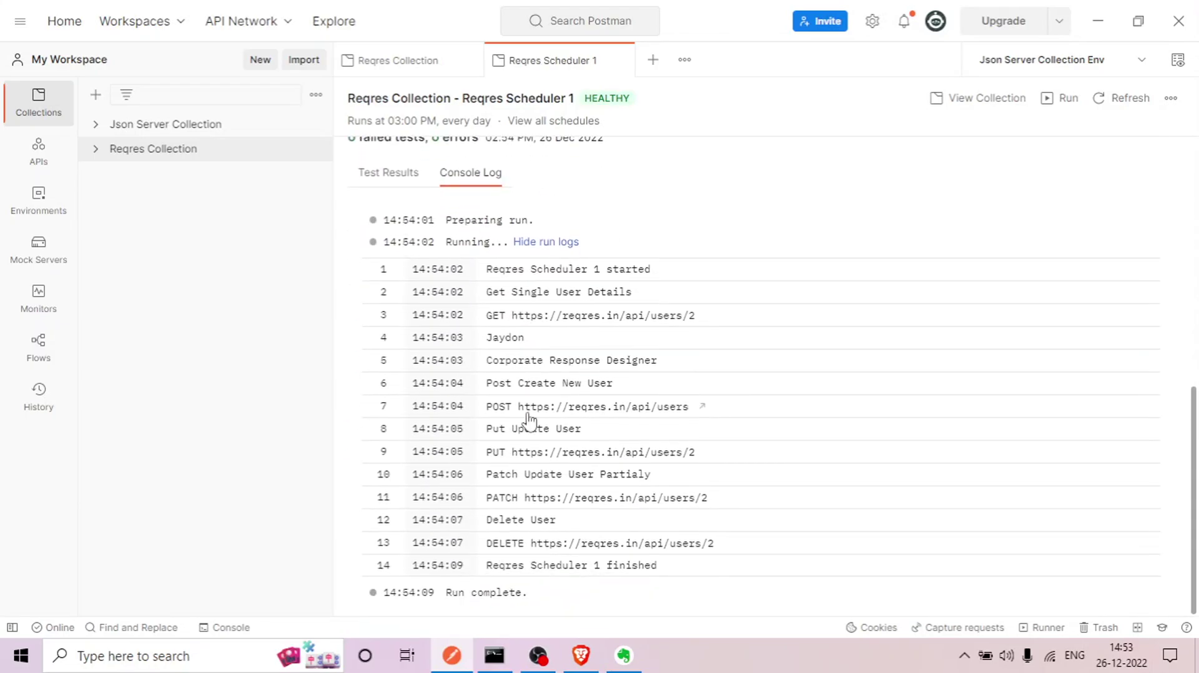
scroll(518, 419, "up", 2)
left_click(387, 349)
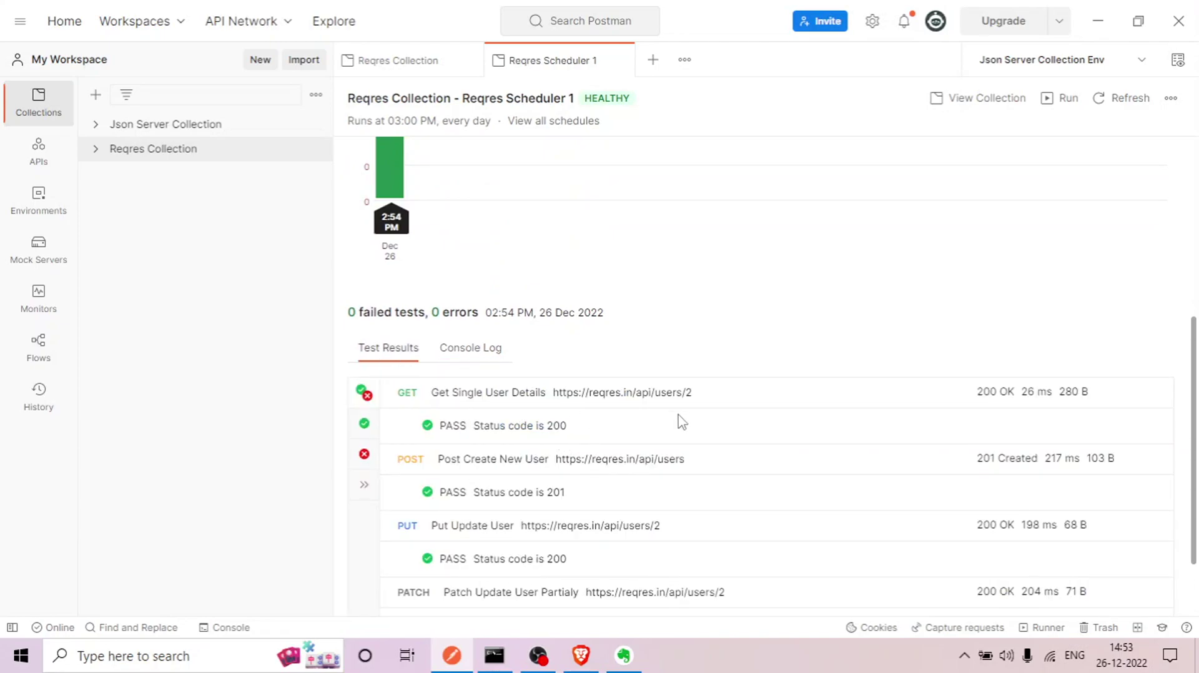
scroll(682, 422, "down", 1)
scroll(680, 422, "up", 6)
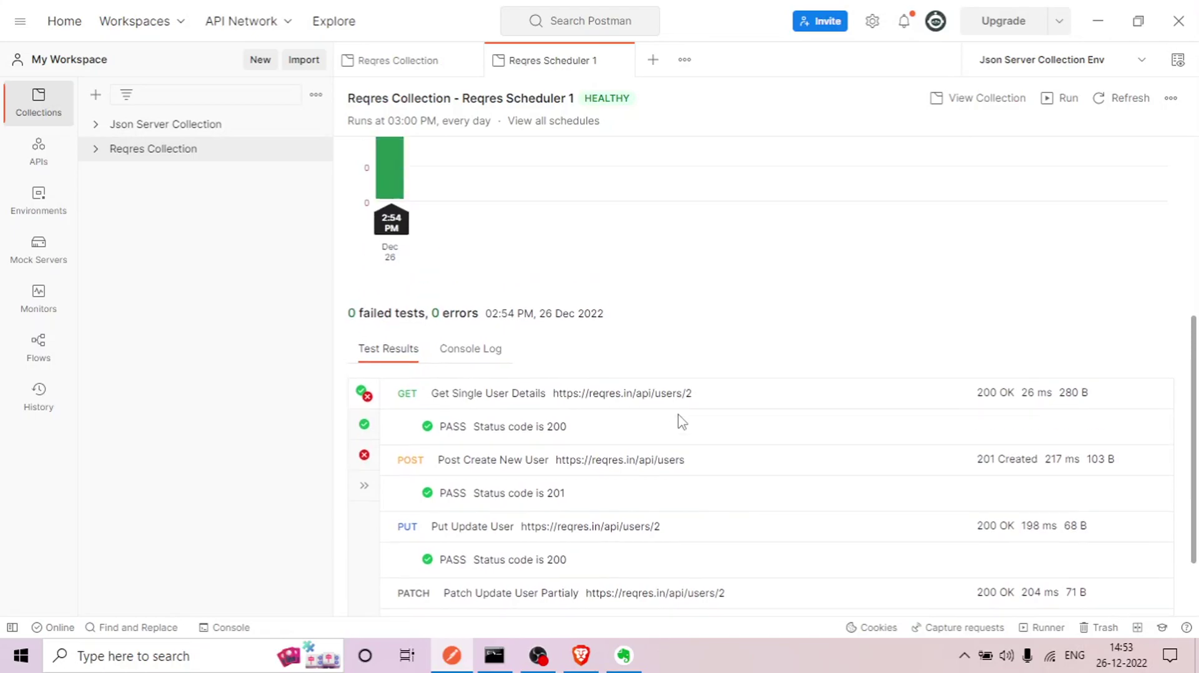
scroll(657, 434, "down", 7)
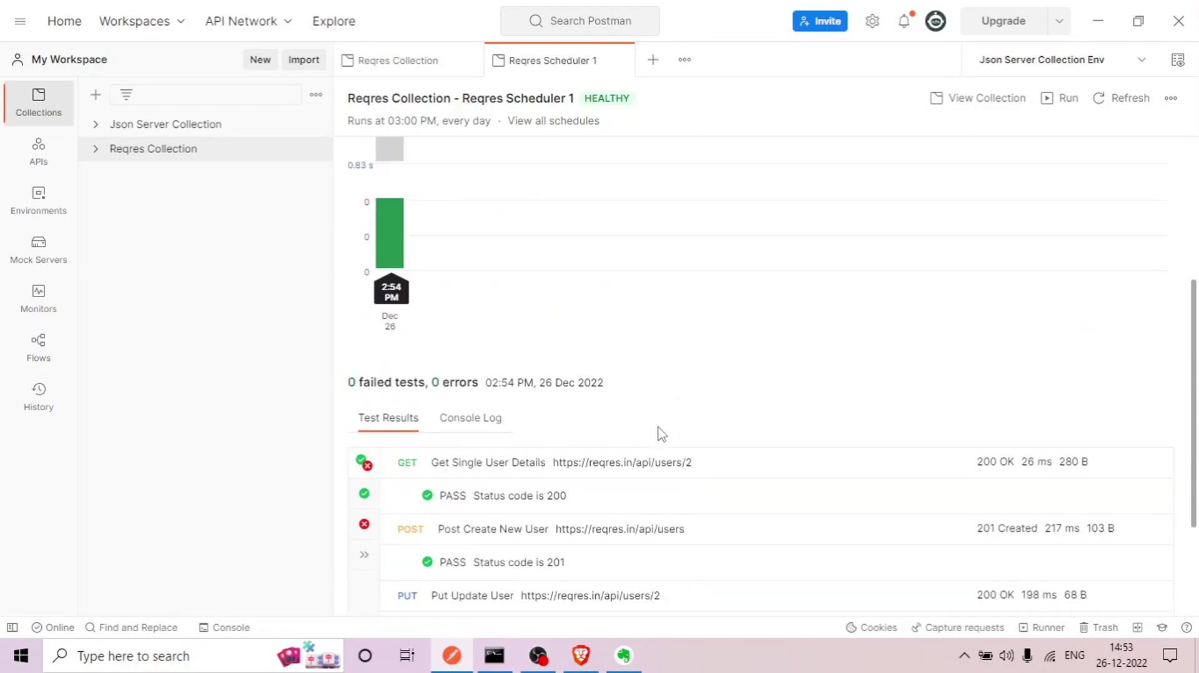
scroll(631, 327, "up", 5)
scroll(640, 339, "up", 2)
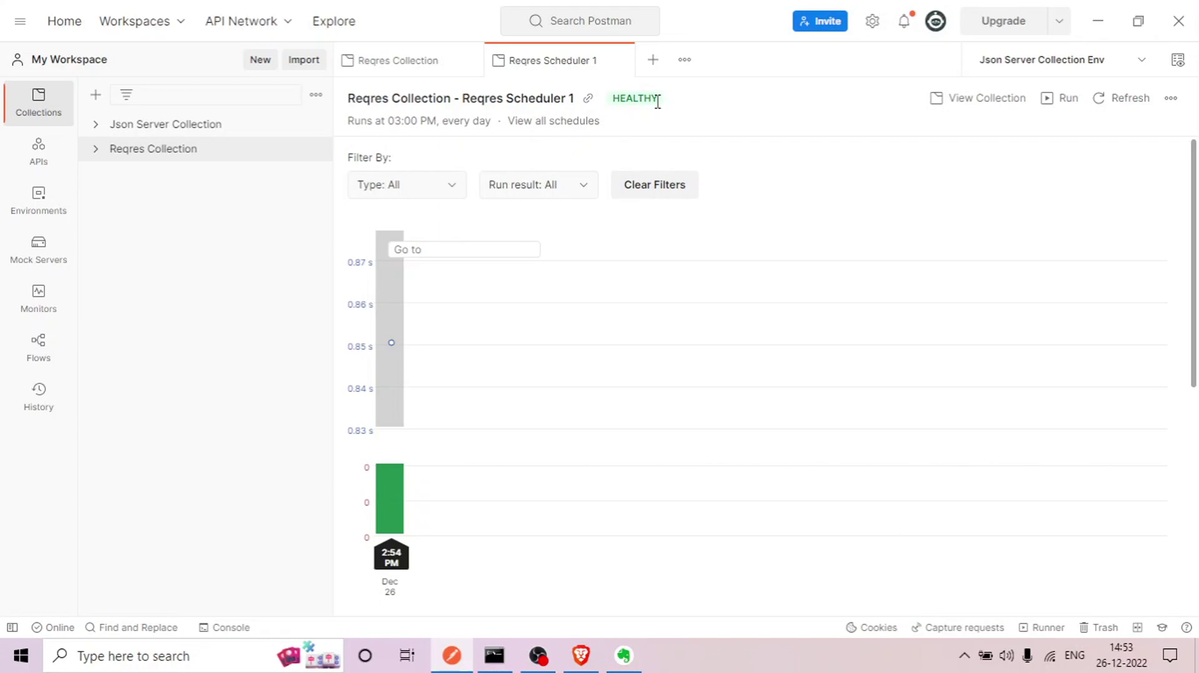
left_click(1104, 100)
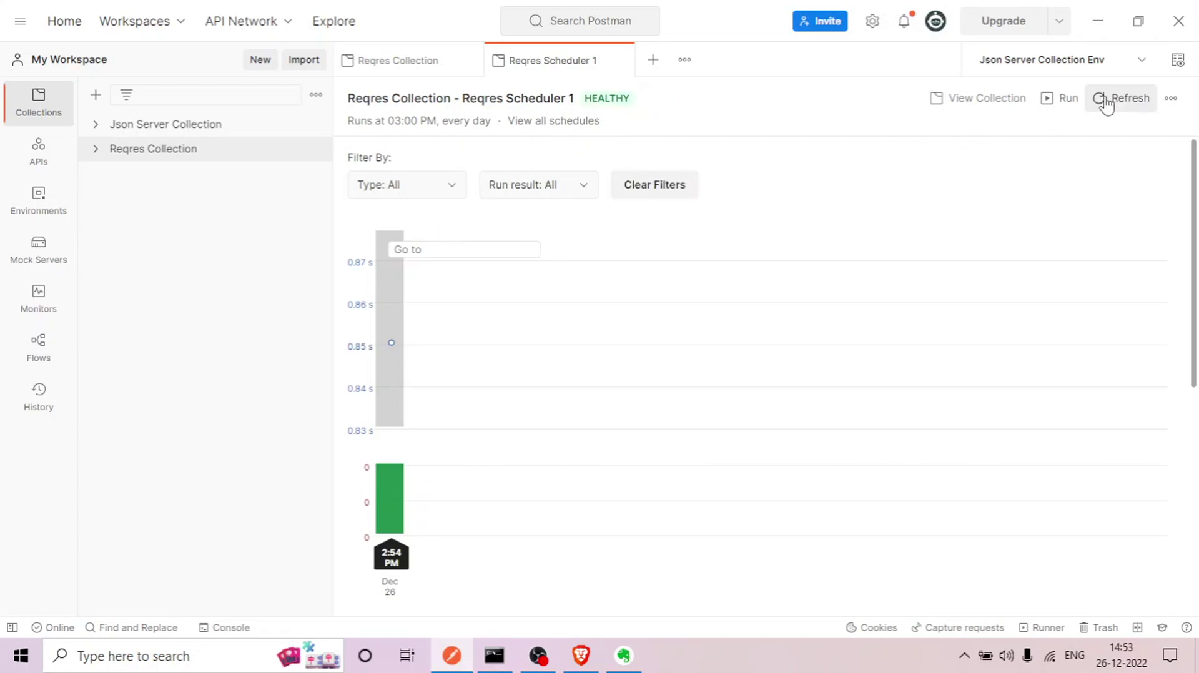
scroll(542, 493, "down", 5)
scroll(542, 493, "up", 5)
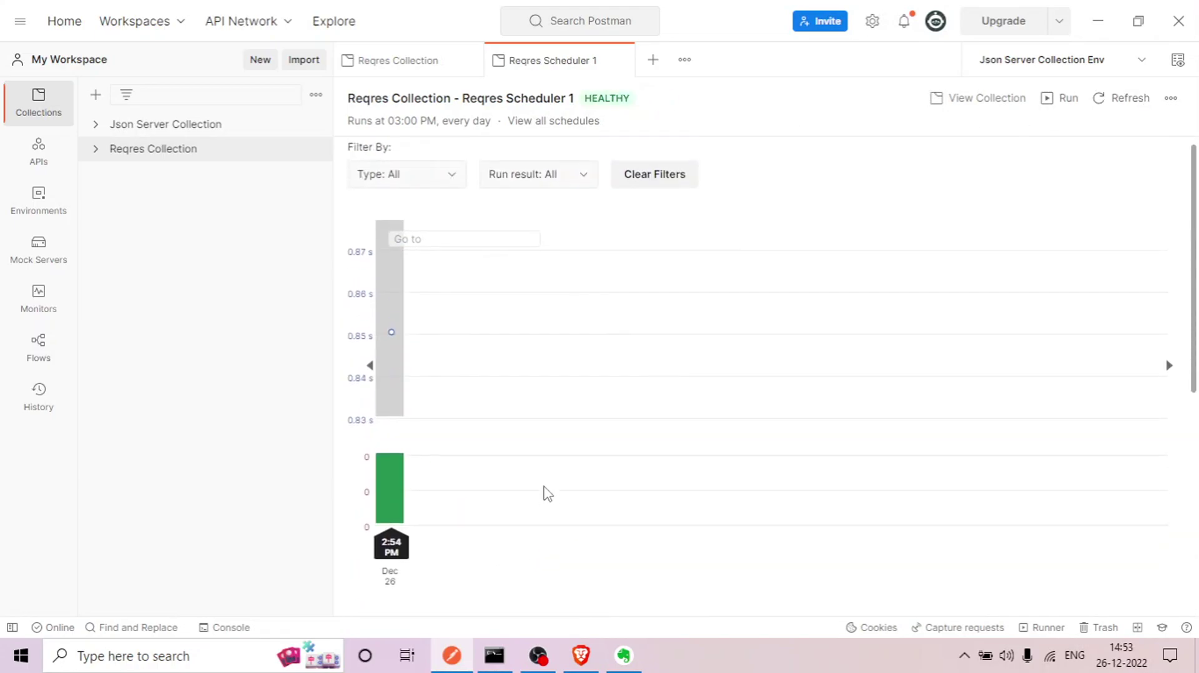
Trigger another immediate run of Reqres Scheduler 1 on the Postman Cloud and review its test results for all requests.
left_click(1062, 100)
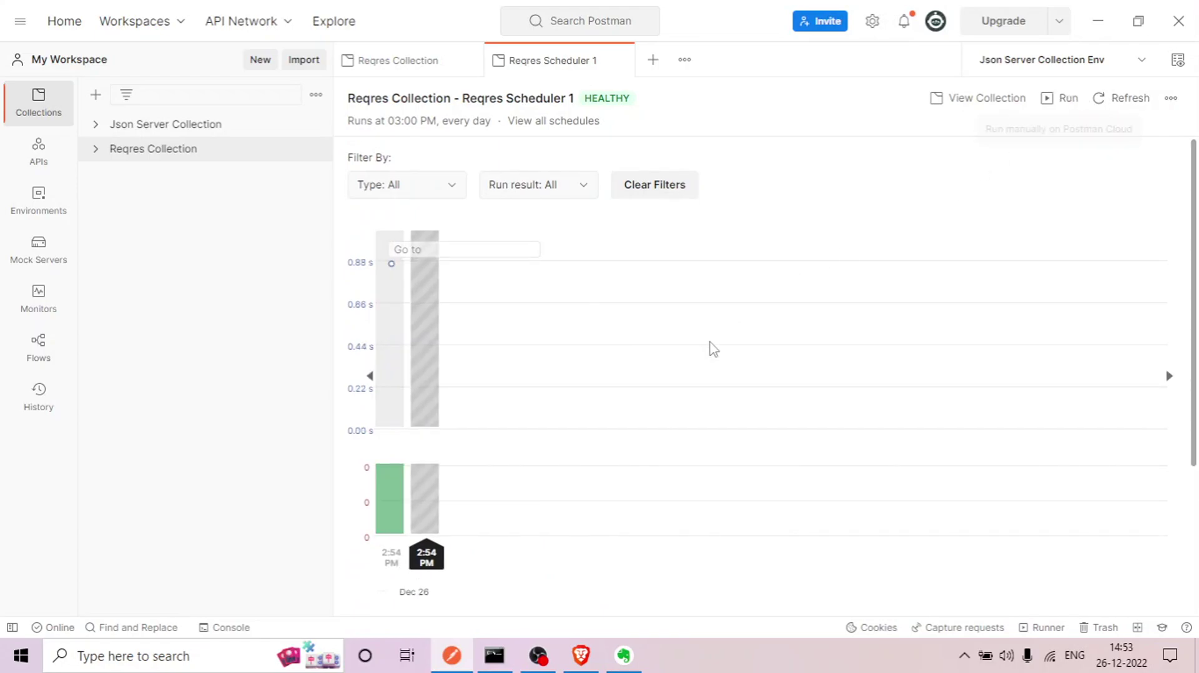
scroll(712, 375, "down", 3)
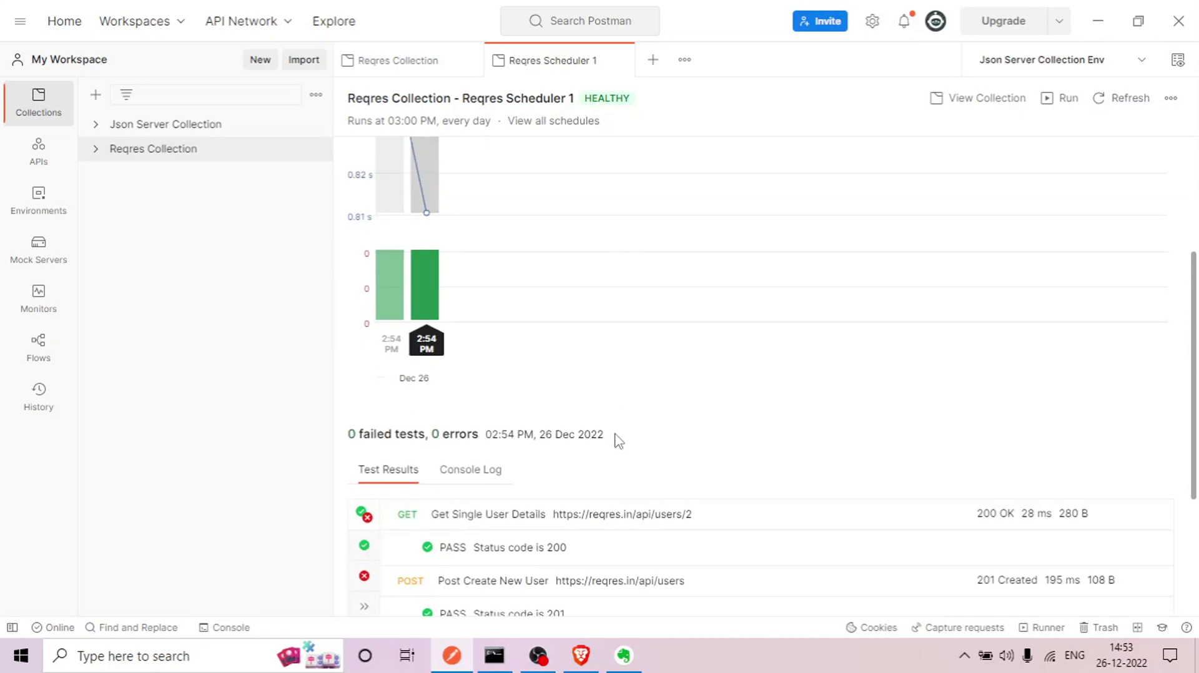
scroll(618, 440, "down", 3)
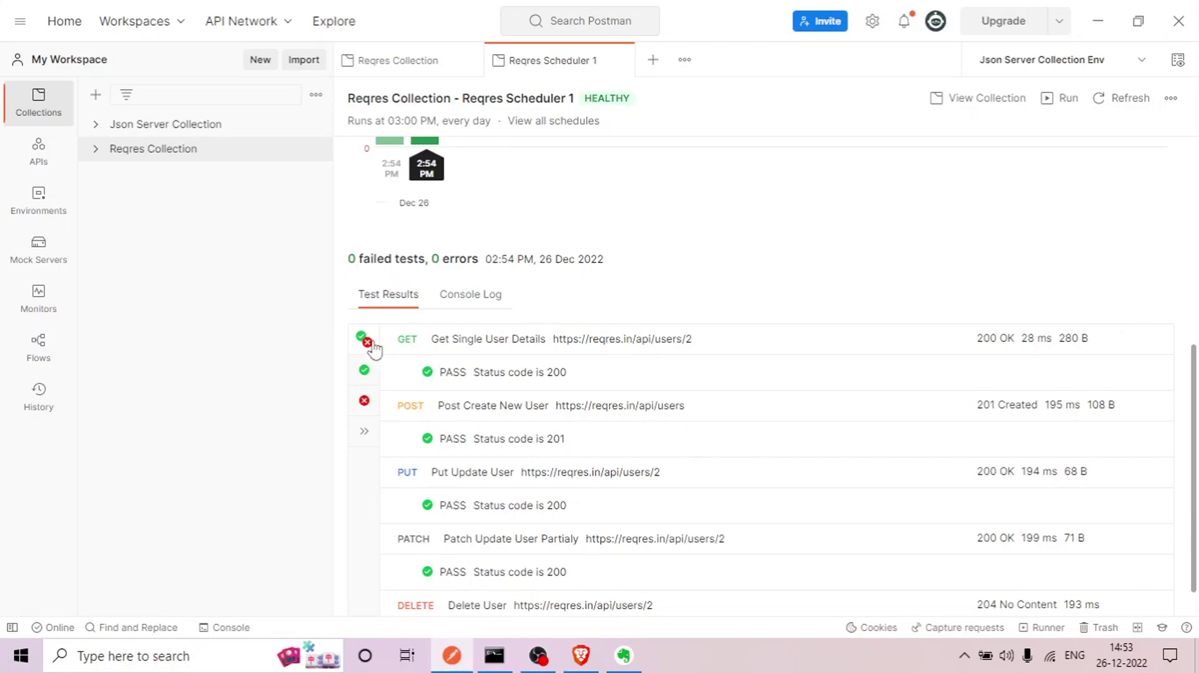
scroll(456, 434, "down", 1)
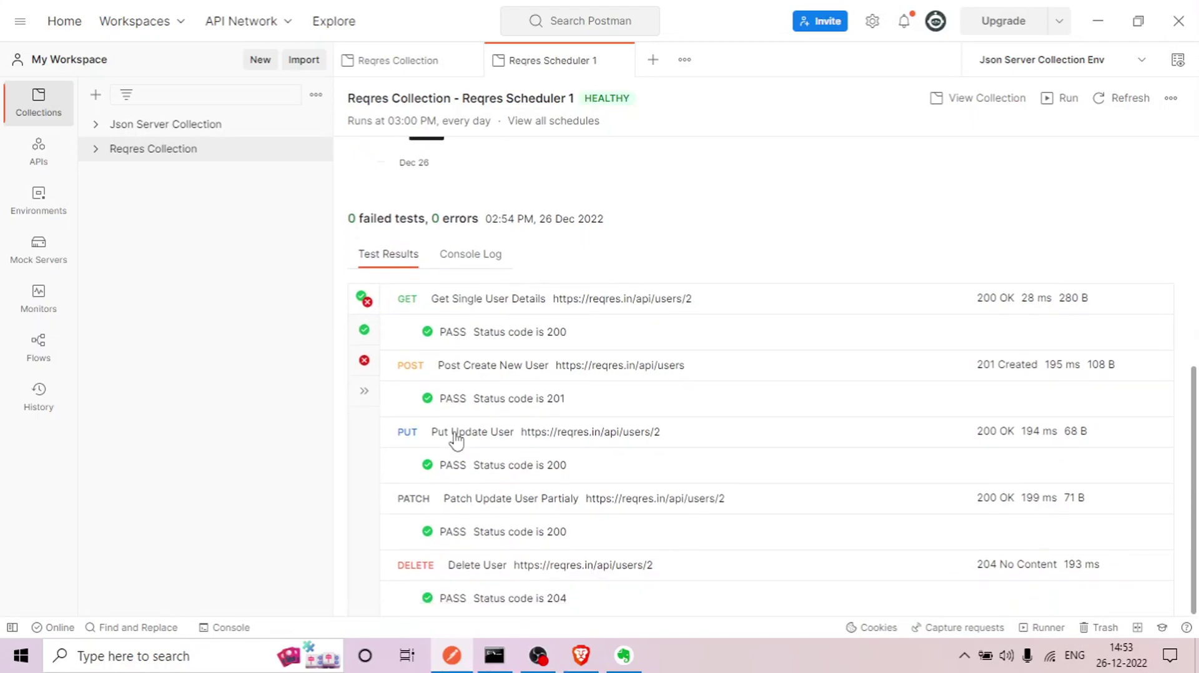
scroll(525, 424, "up", 7)
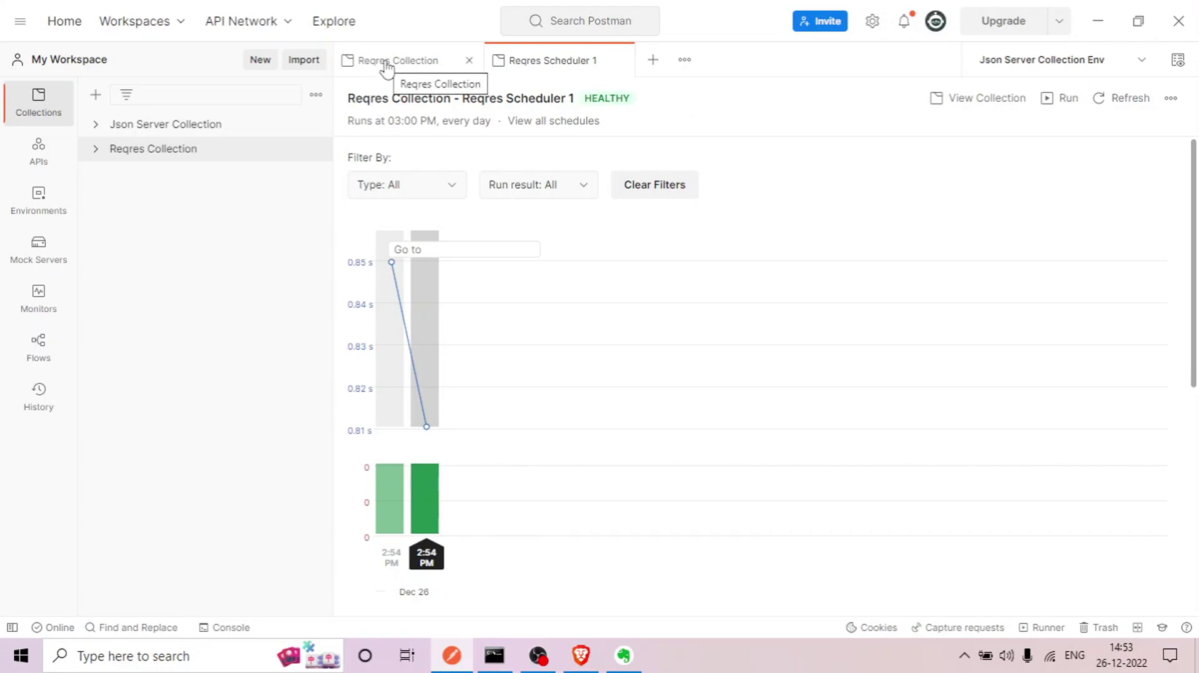
Close the Reqres Scheduler 1 results and look through the Reqres Collection's past runs and scheduled runs.
left_click(617, 66)
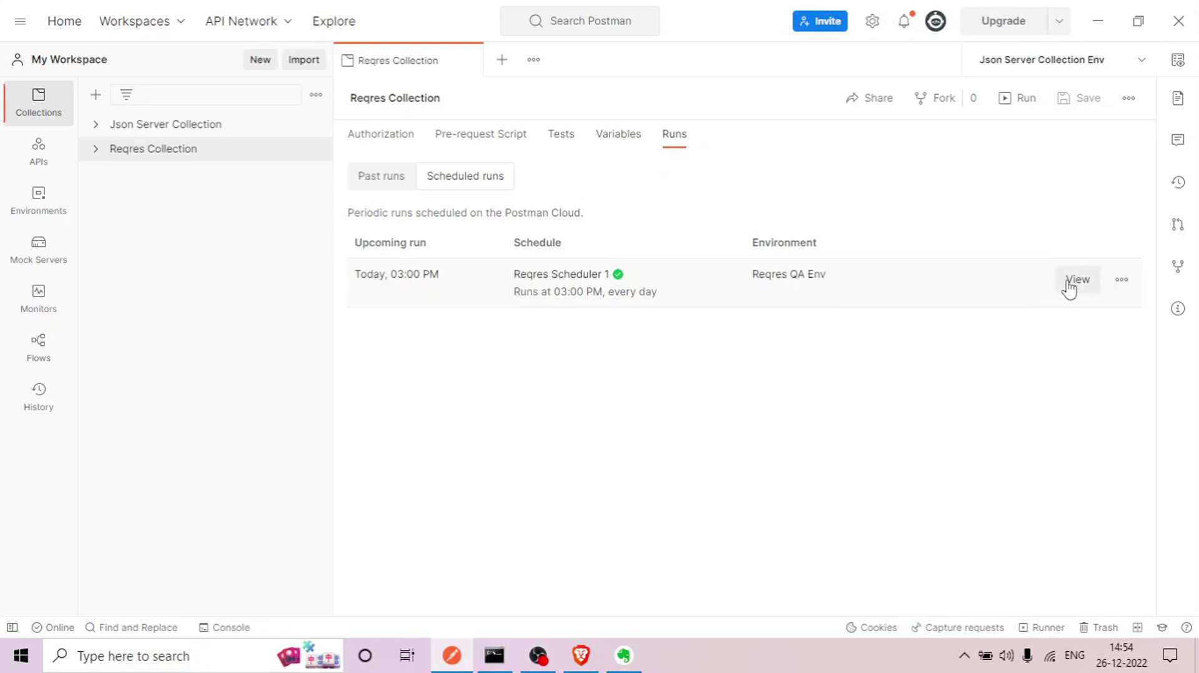
left_click(1122, 281)
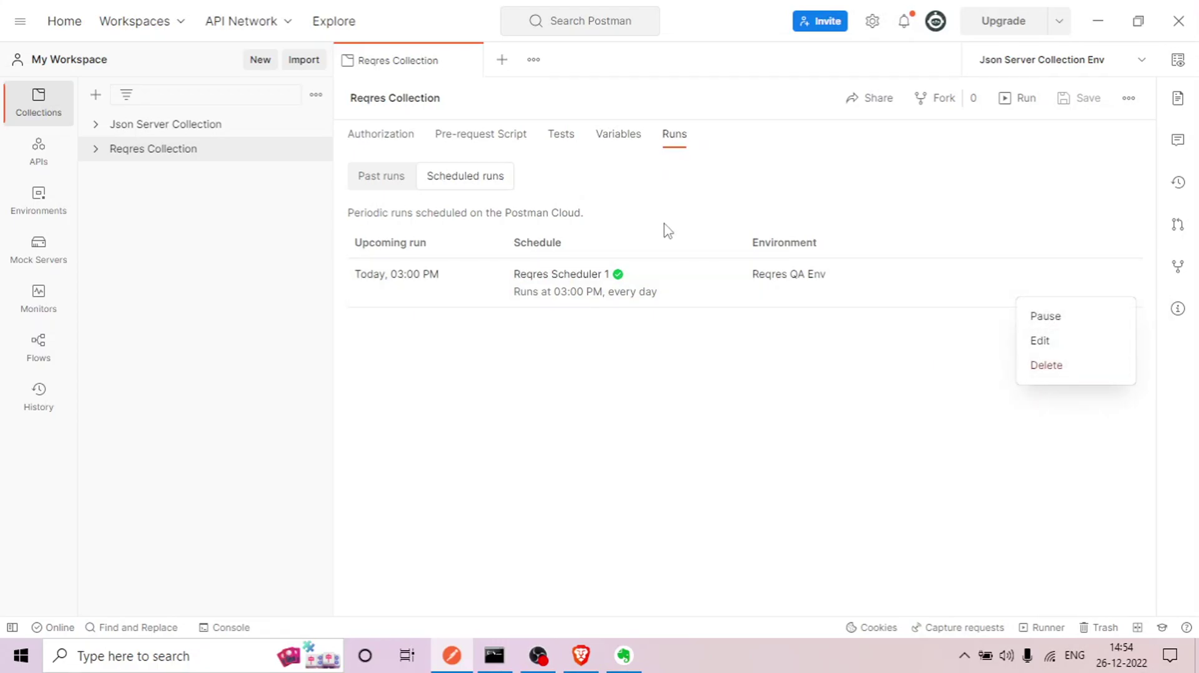
left_click(378, 184)
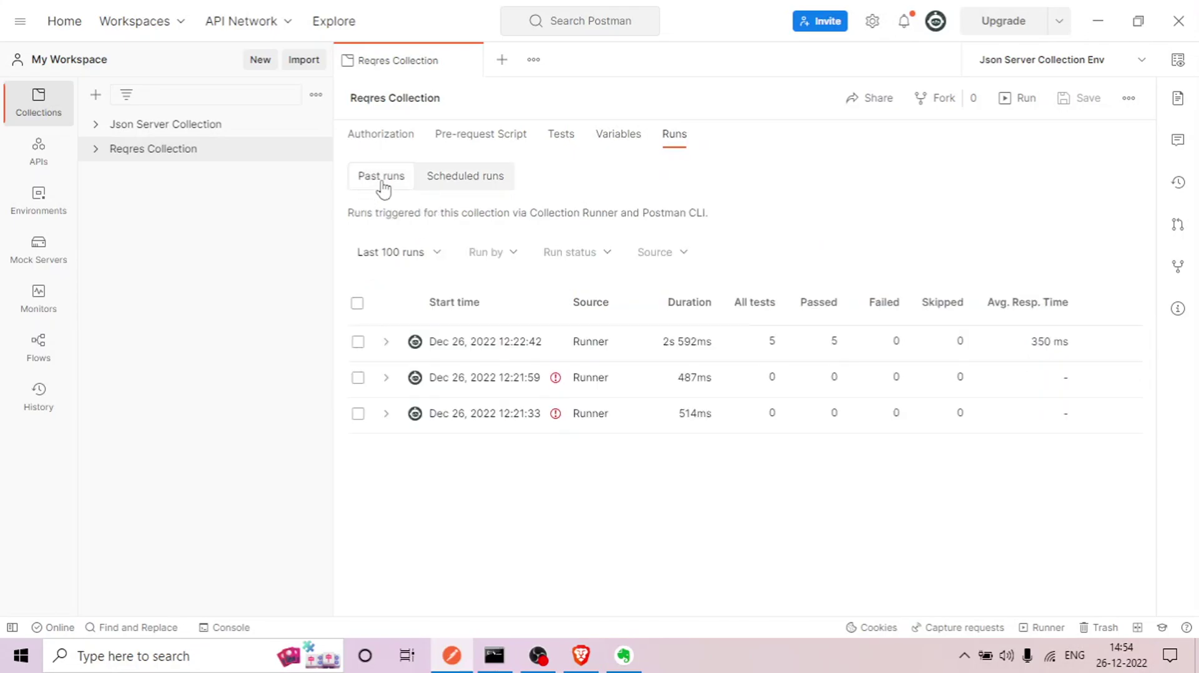
left_click(475, 184)
mouse_move(868, 303)
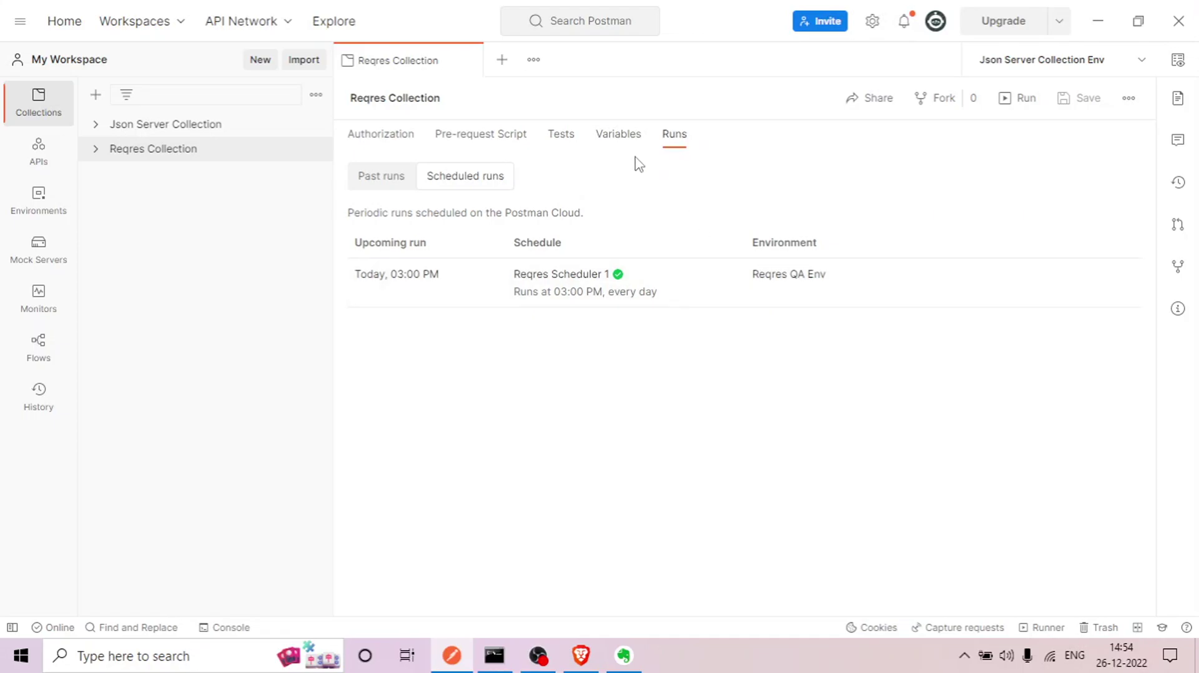
Open the Reqres Scheduler 1 schedule for editing and review its email notification settings.
left_click(1120, 283)
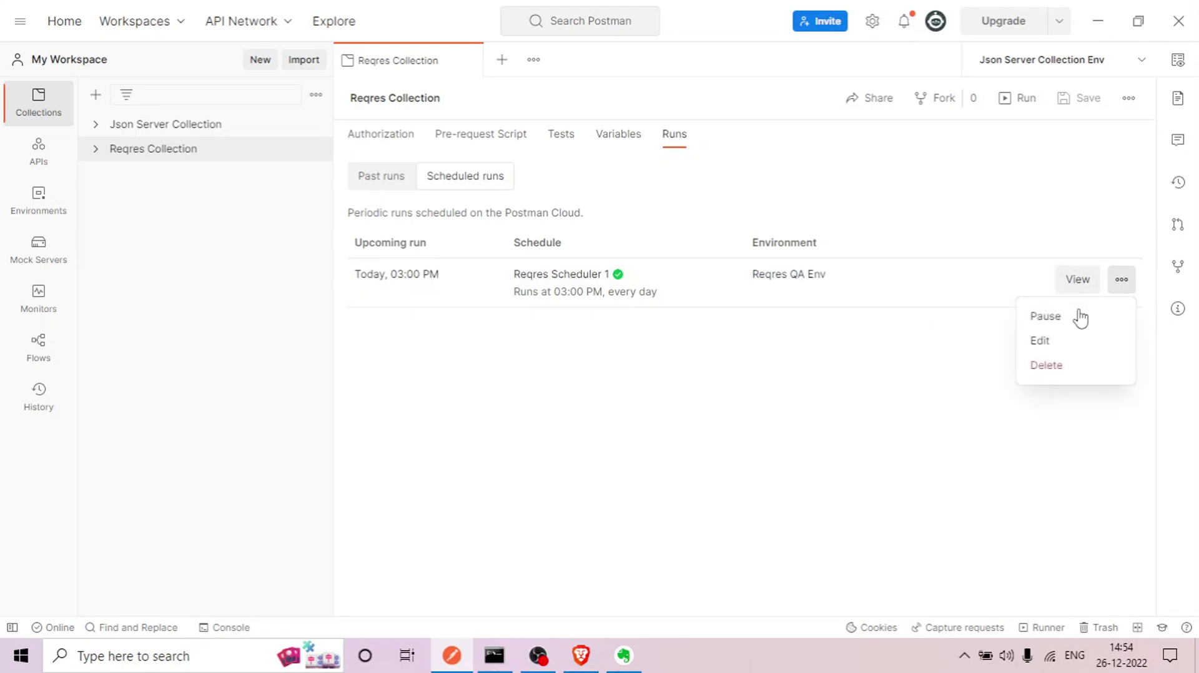
left_click(1046, 344)
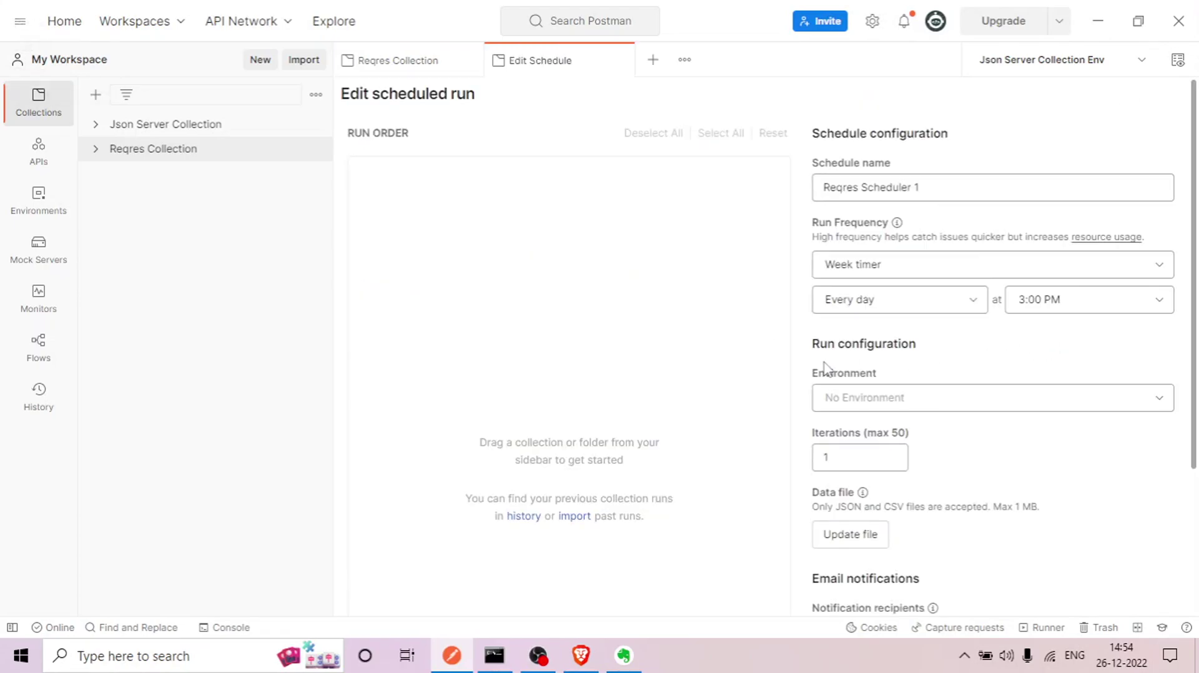
scroll(824, 369, "down", 3)
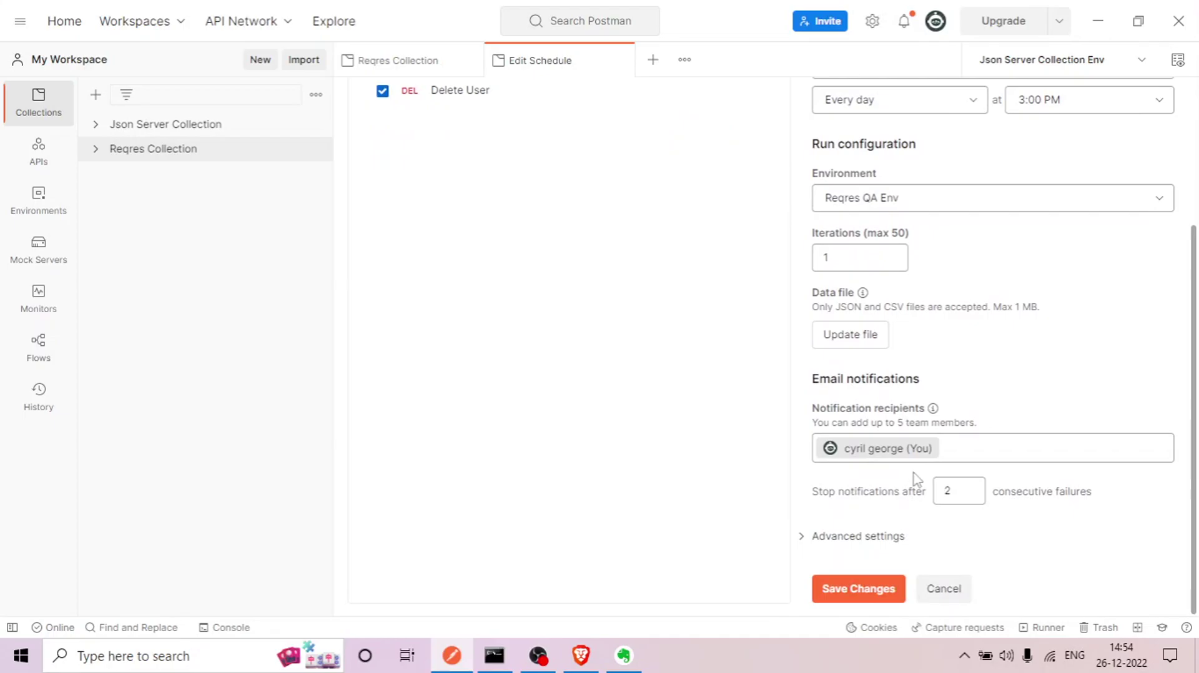
In the Reqres Collection's Delete User request, make the test script expect response status 200 and save the request.
left_click(391, 62)
left_click(97, 150)
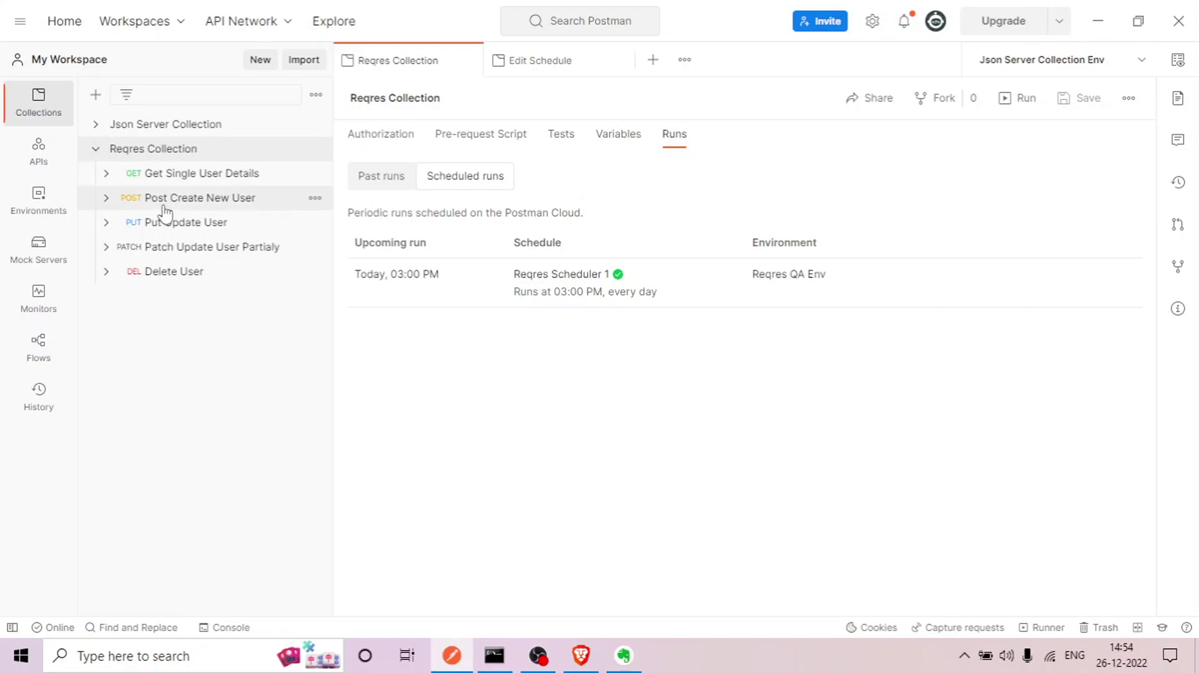
left_click(179, 284)
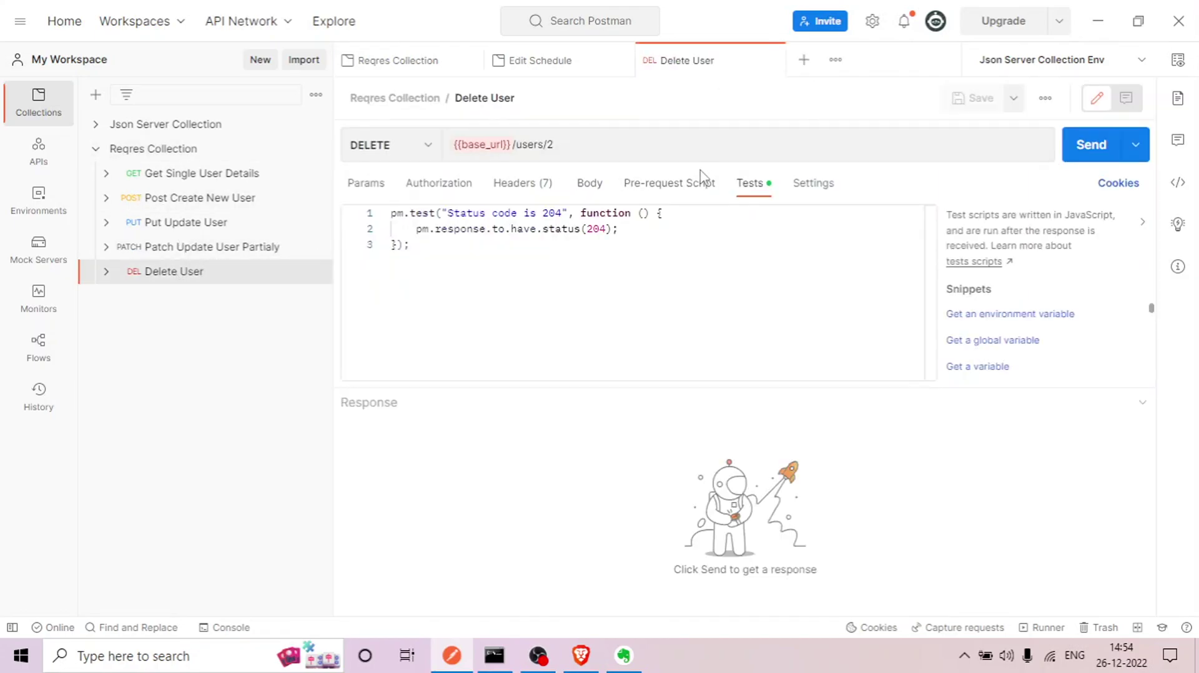
left_click(601, 230)
left_click_drag(604, 229, 600, 229)
type("0")
left_click(972, 98)
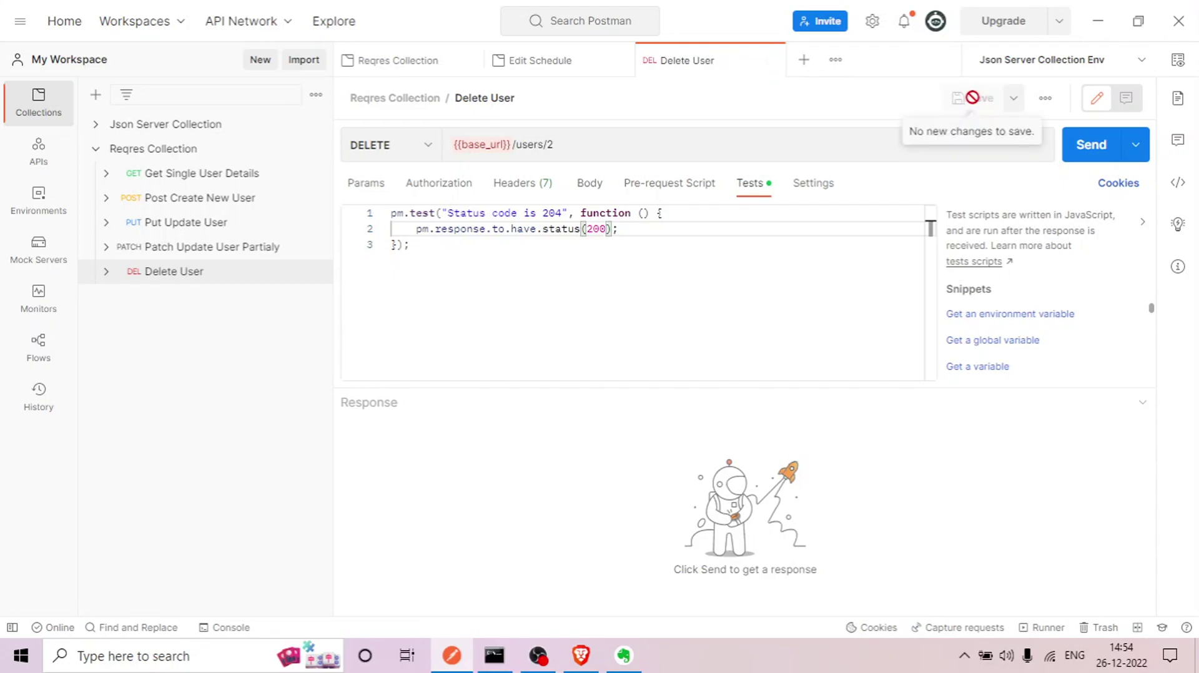
Return to the open schedule edit, review its run order and notification settings, and save the Reqres Scheduler 1 schedule.
left_click(554, 63)
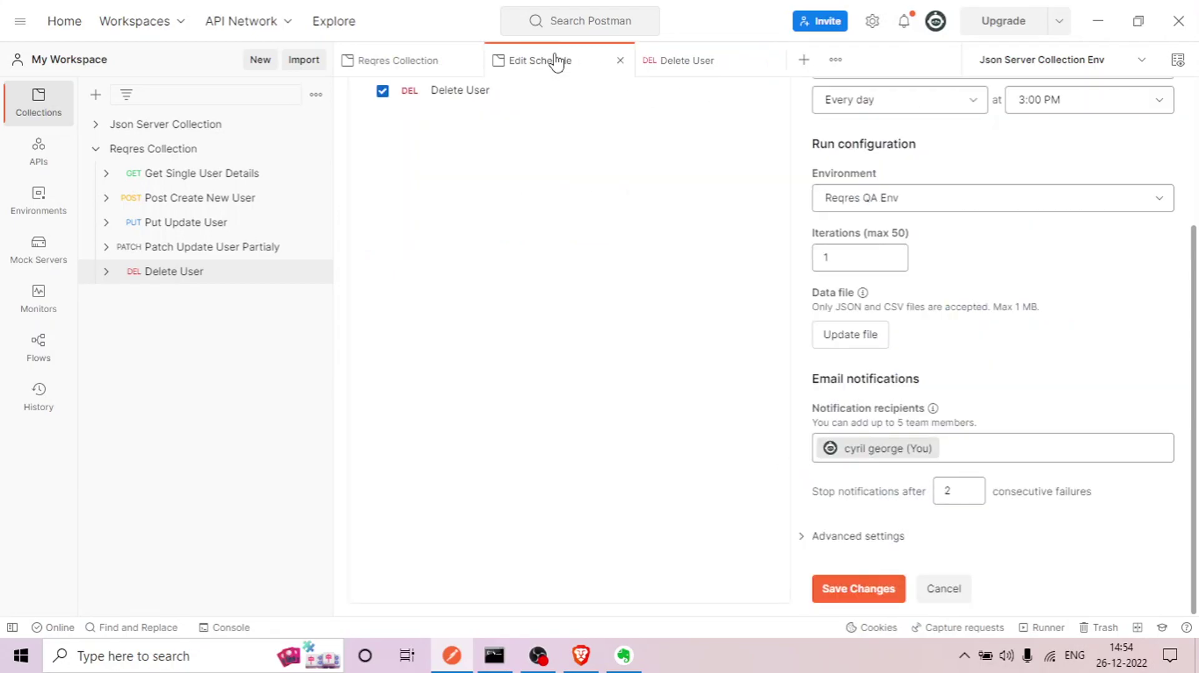
scroll(518, 337, "up", 4)
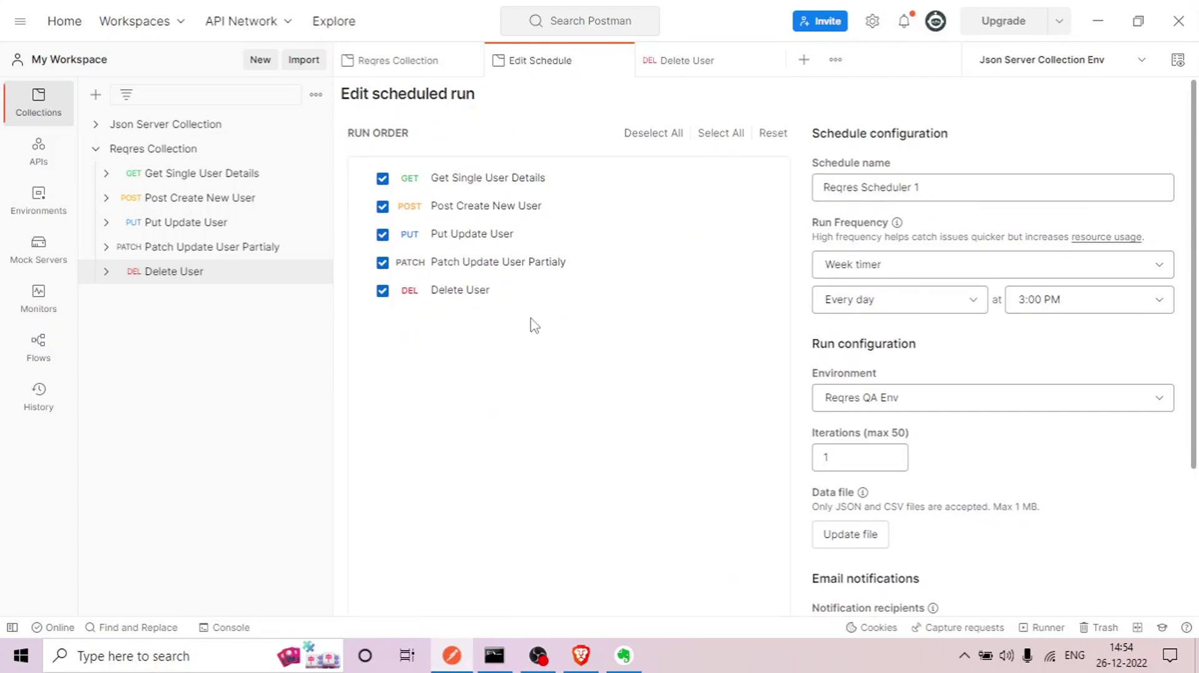
scroll(535, 322, "down", 3)
scroll(540, 321, "up", 3)
scroll(561, 328, "down", 3)
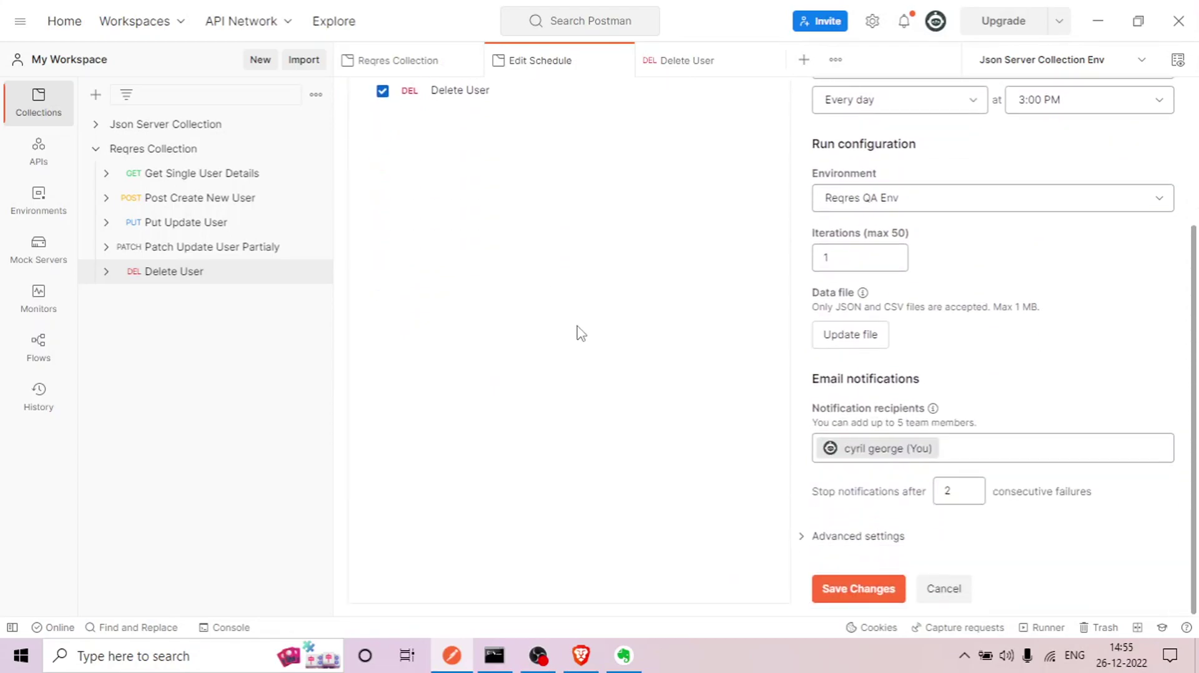
scroll(580, 334, "up", 3)
scroll(581, 333, "down", 3)
left_click(868, 589)
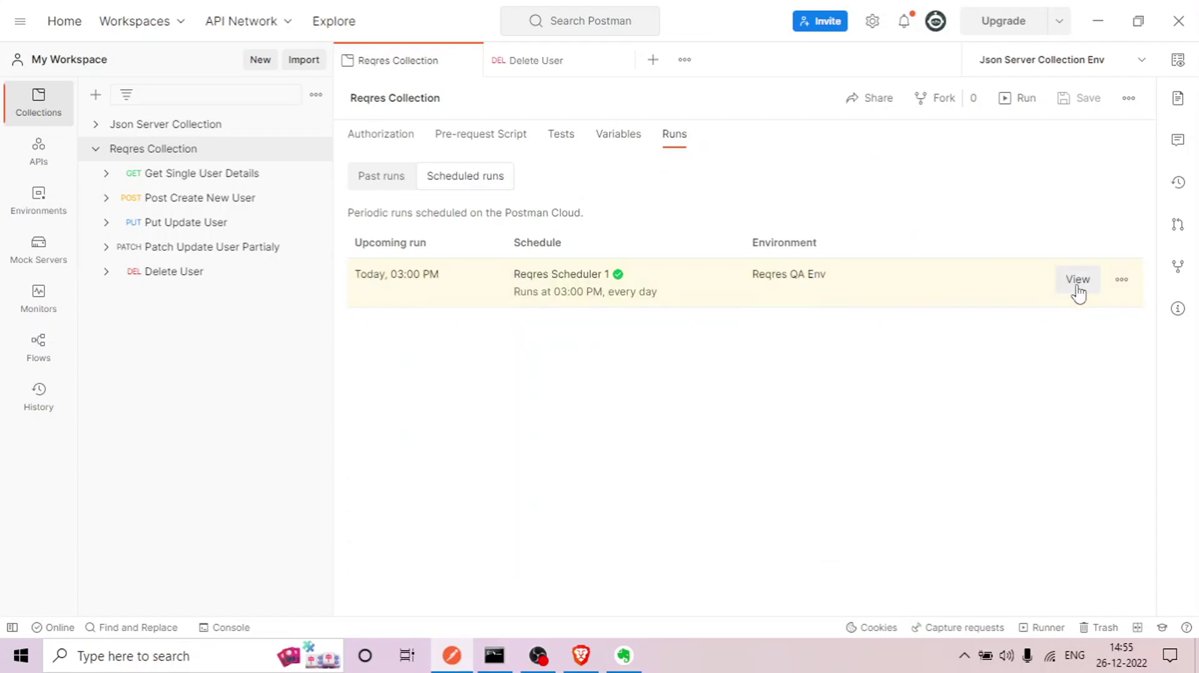
View the Reqres Scheduler 1 schedule, trigger an immediate run with the altered test, and inspect the test results.
left_click(1077, 280)
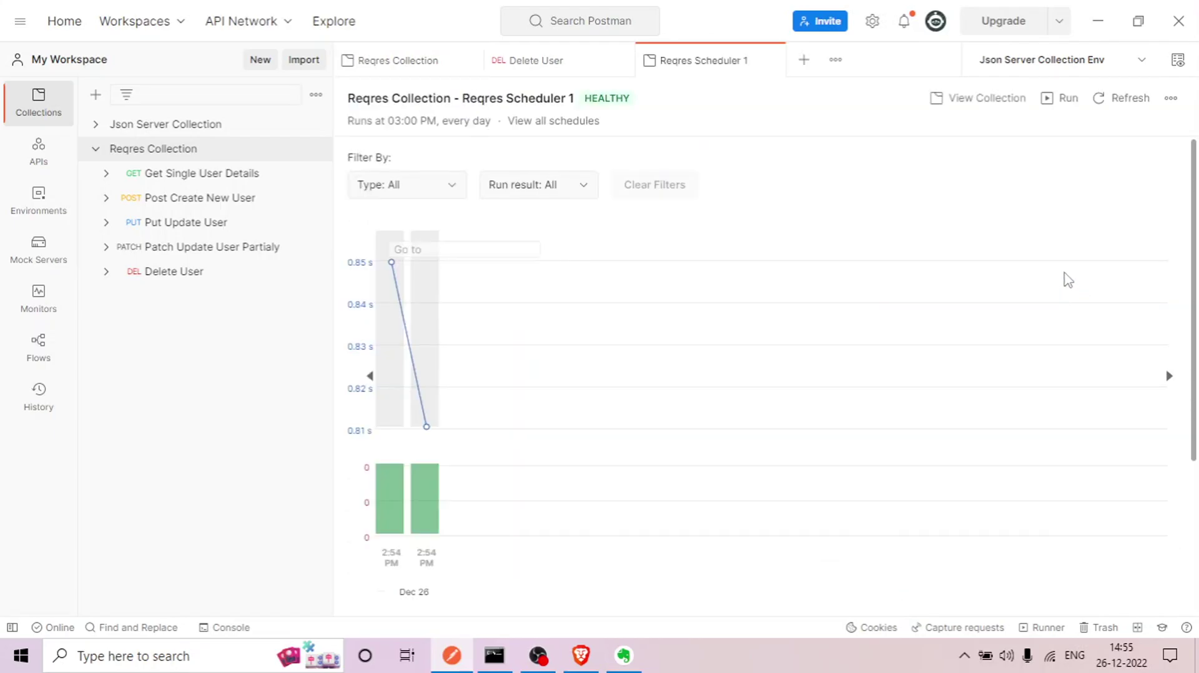
left_click(1065, 100)
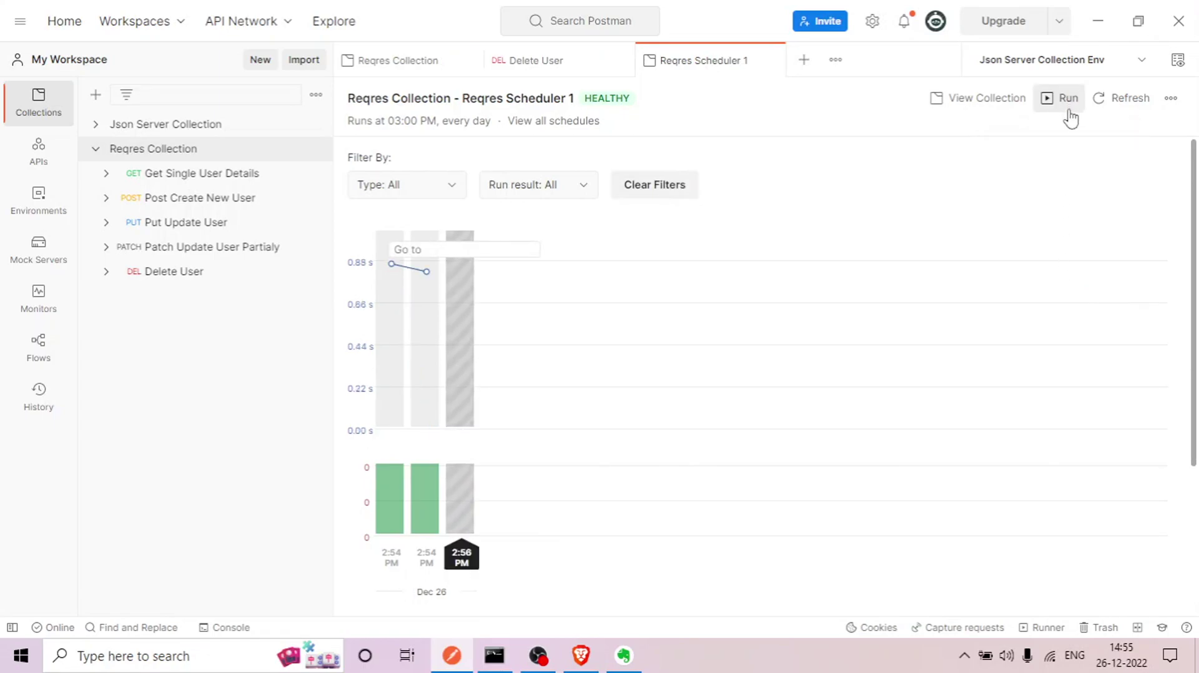
scroll(492, 252, "down", 3)
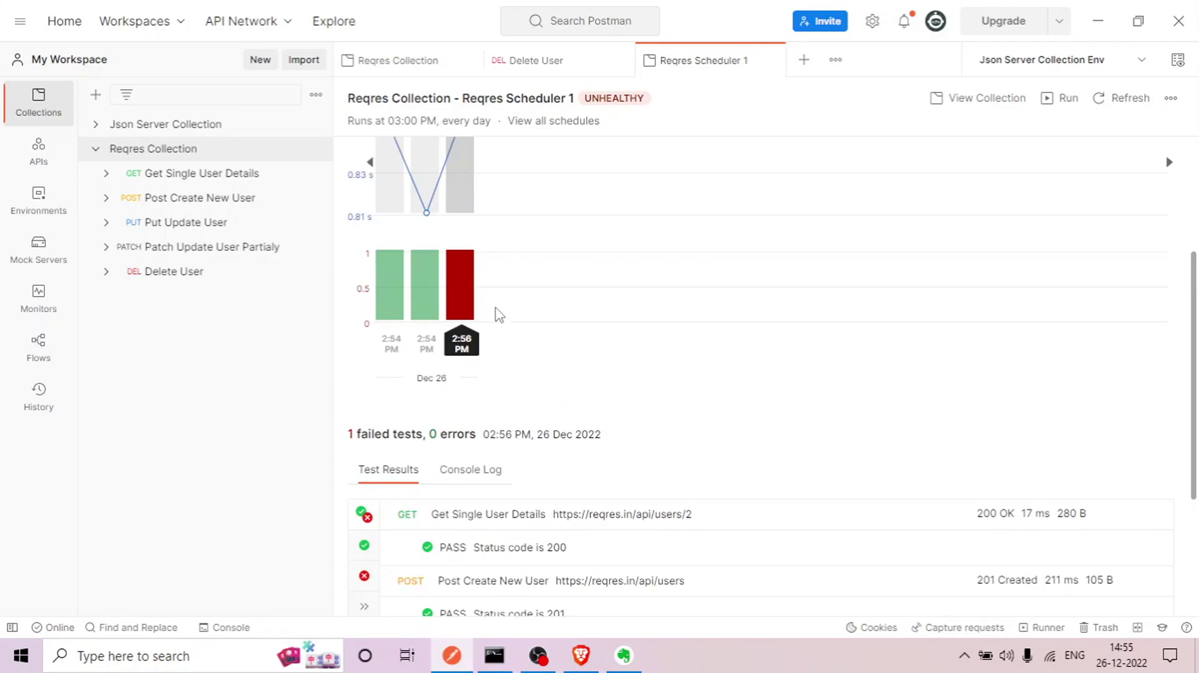
scroll(500, 315, "down", 3)
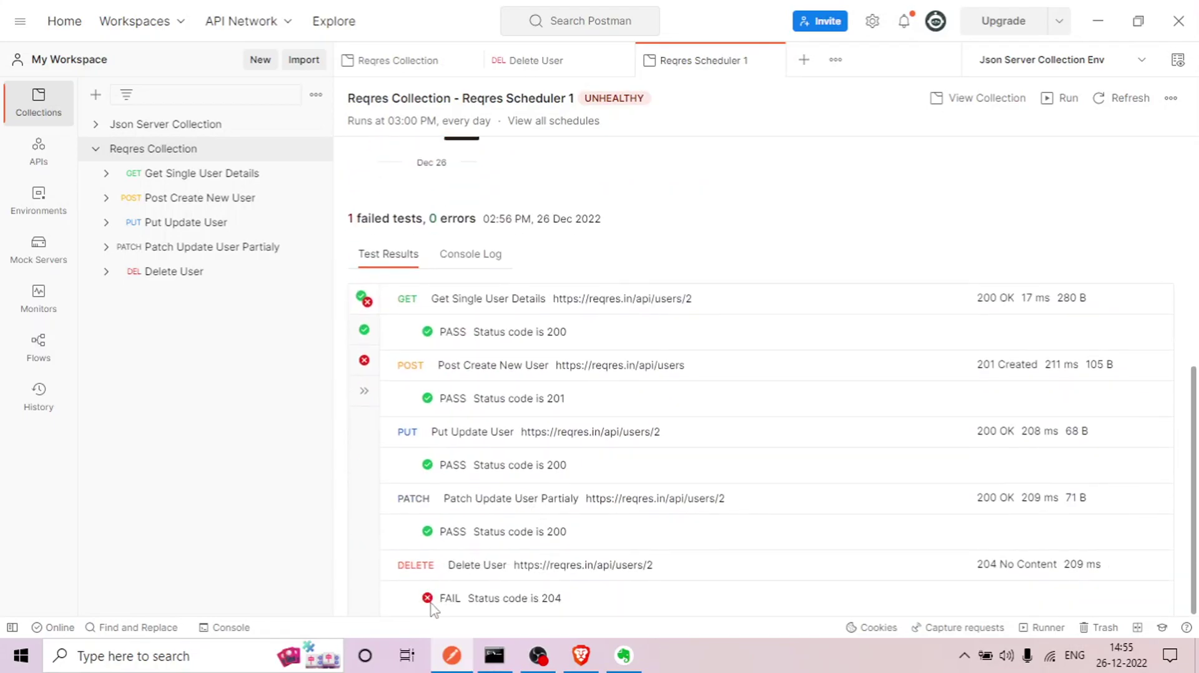
scroll(521, 474, "up", 5)
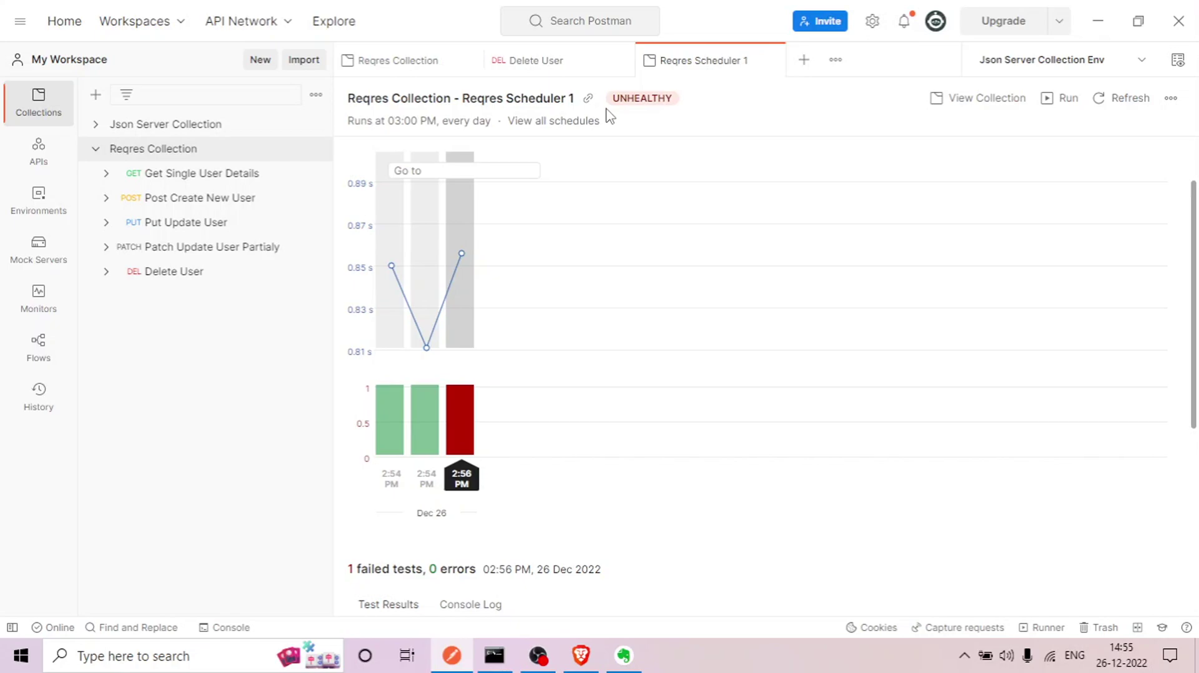
Switch to Gmail in the browser, open Postman's failure notification for Reqres Scheduler 1, and read its run summary and failed test details.
left_click(580, 656)
left_click(565, 175)
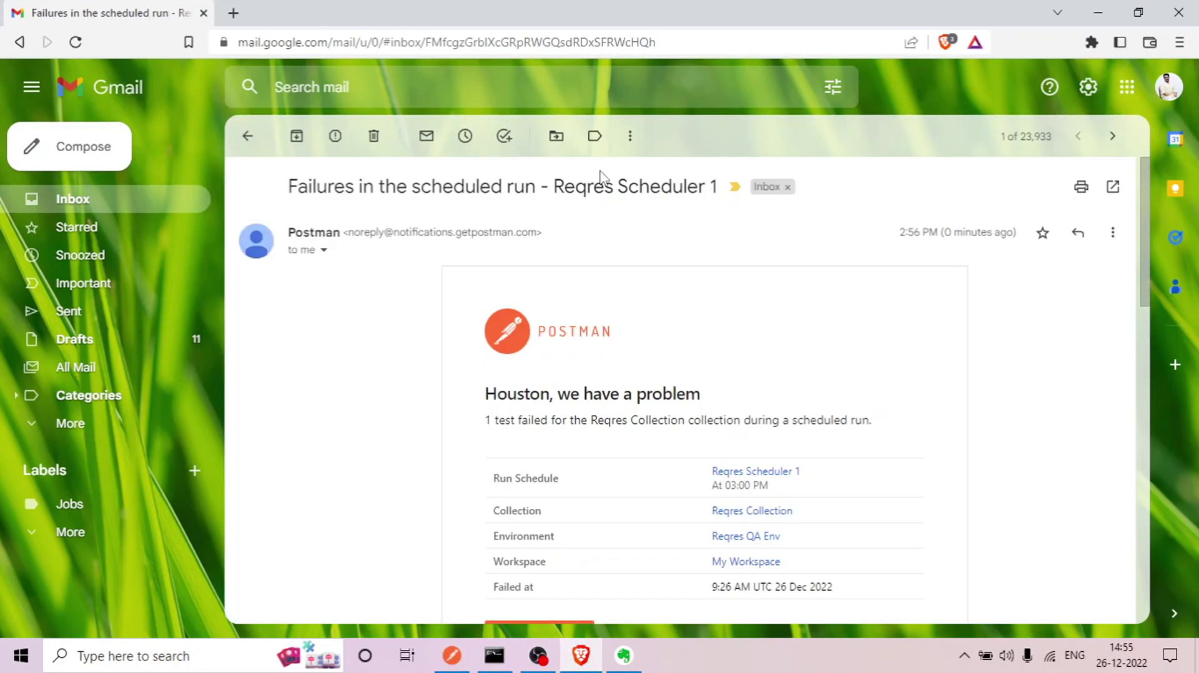
scroll(525, 400, "down", 3)
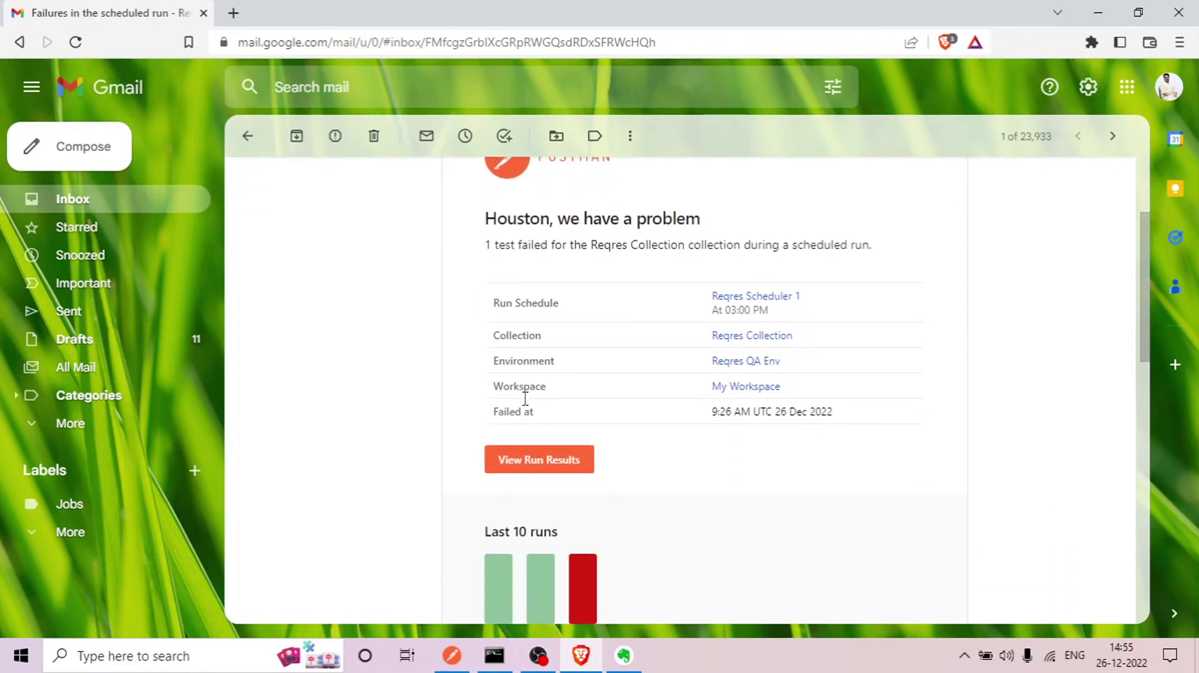
scroll(667, 335, "down", 3)
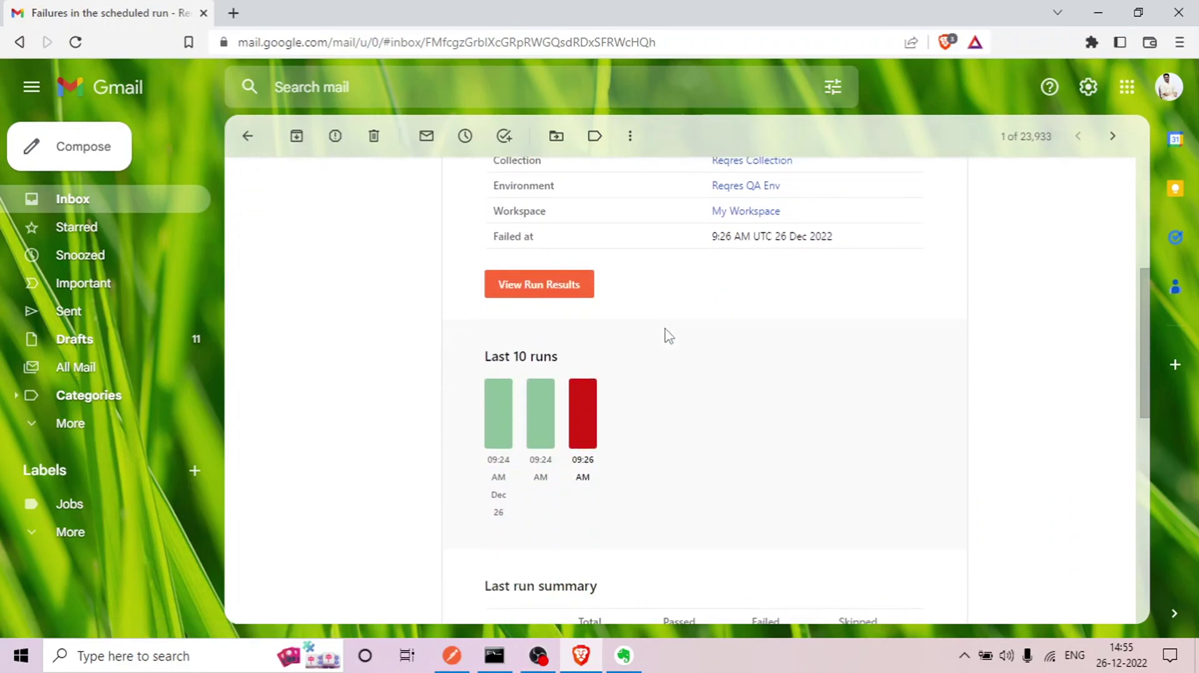
scroll(667, 336, "down", 6)
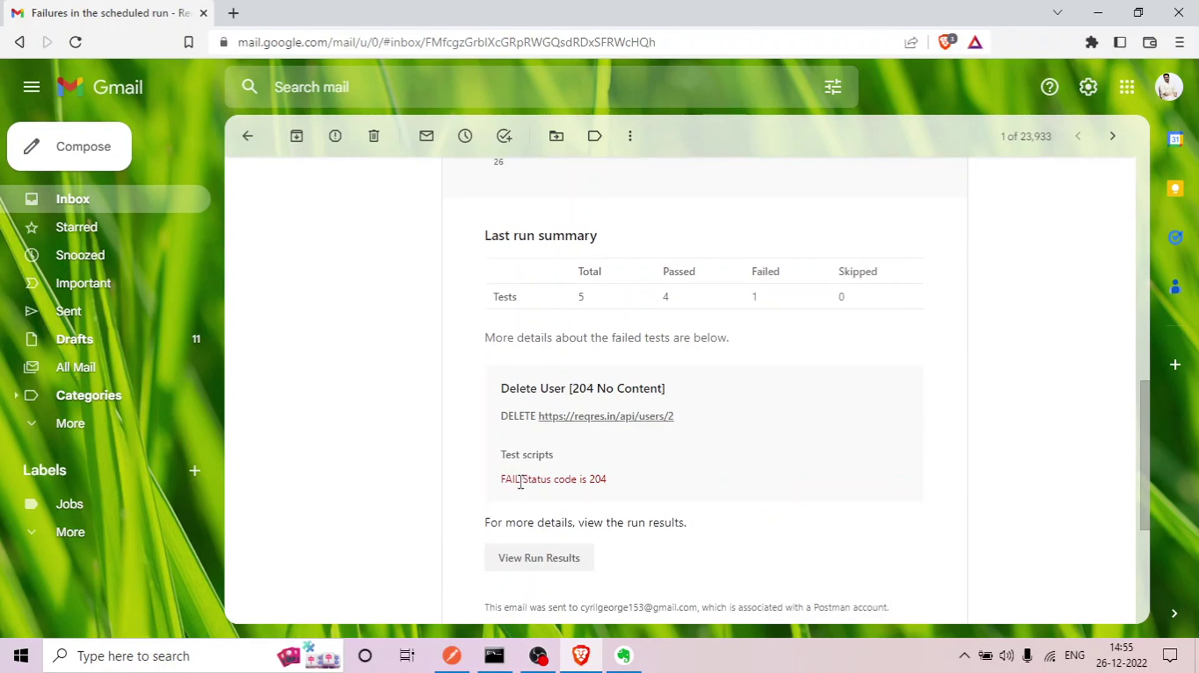
Review the failure email's schedule details and last 10 runs, and switch back to Postman to view the Reqres Scheduler 1 run chart.
scroll(702, 460, "down", 3)
scroll(701, 460, "up", 6)
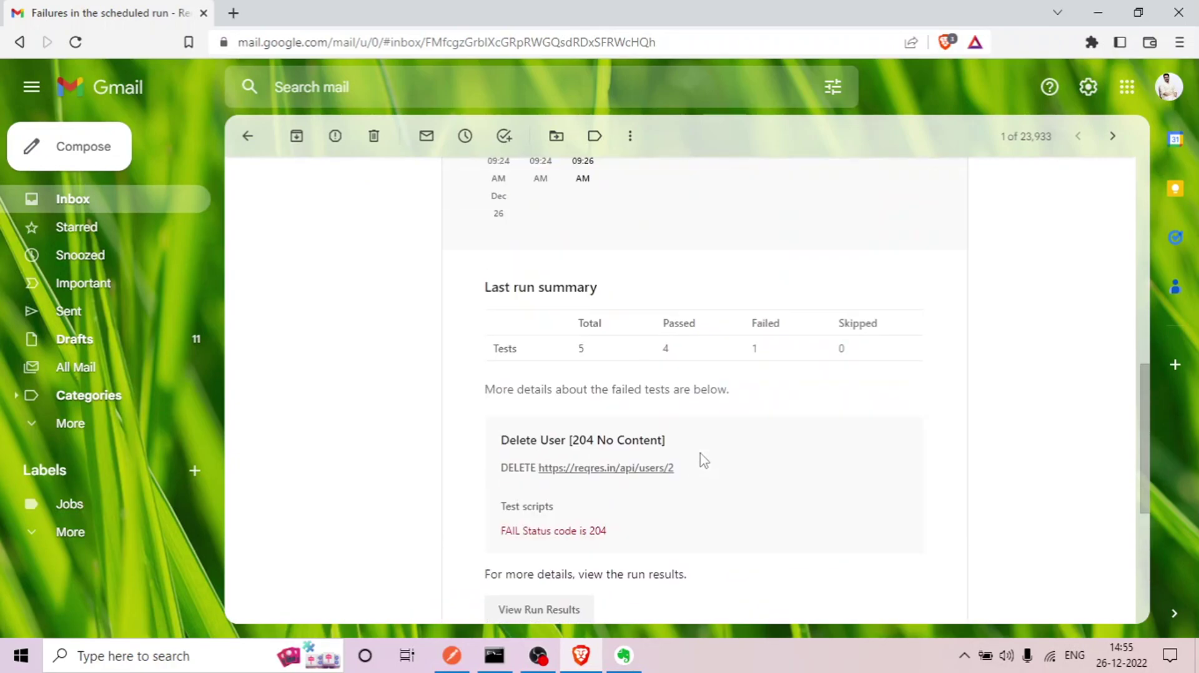
scroll(591, 340, "up", 4)
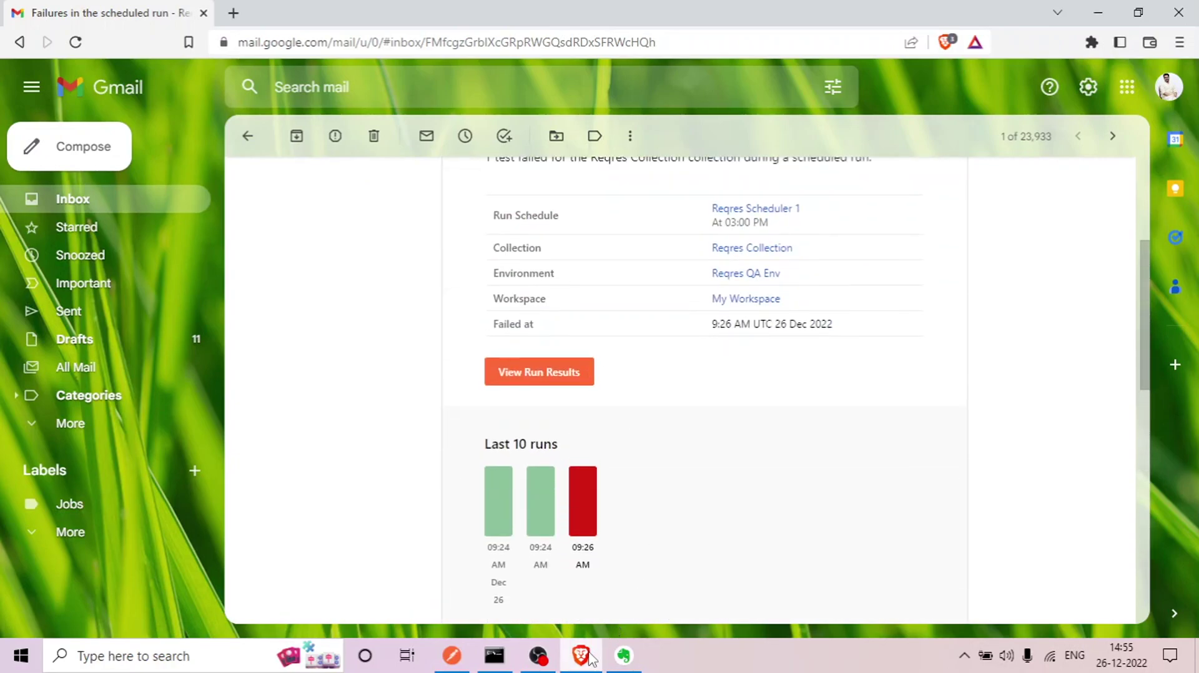
left_click(451, 655)
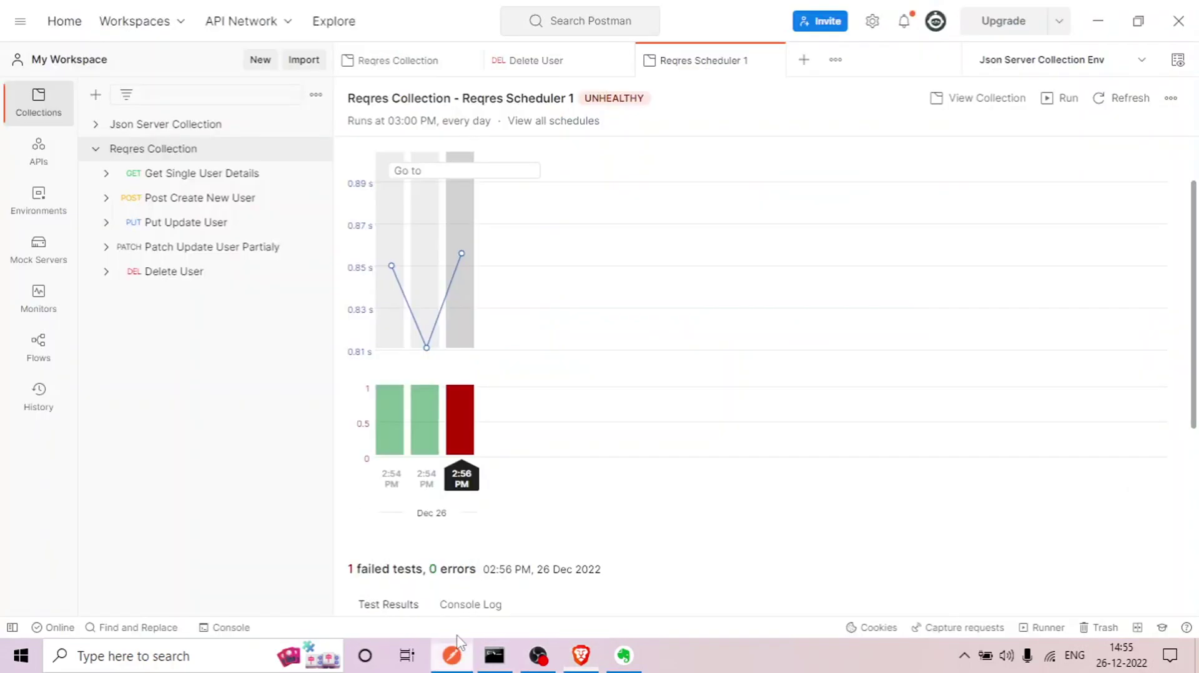
scroll(574, 257, "up", 1)
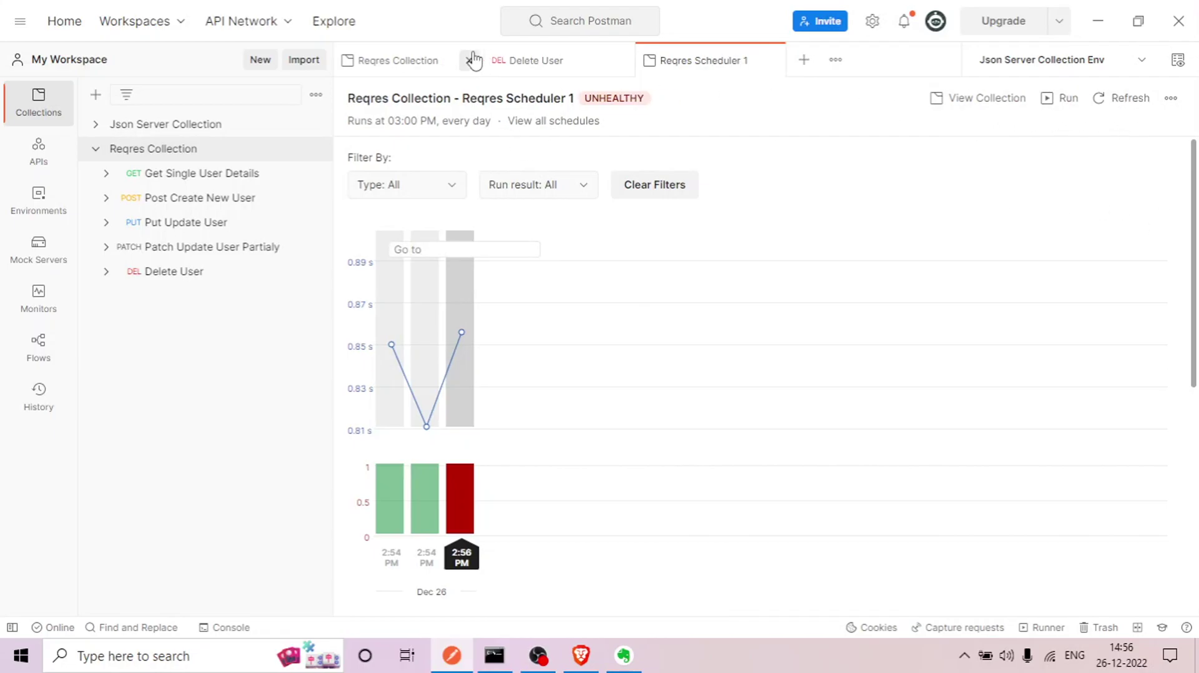
Open Reqres Scheduler 1 for editing from the Reqres Collection's scheduled runs, review its configuration and advanced settings, and save the schedule.
left_click(373, 60)
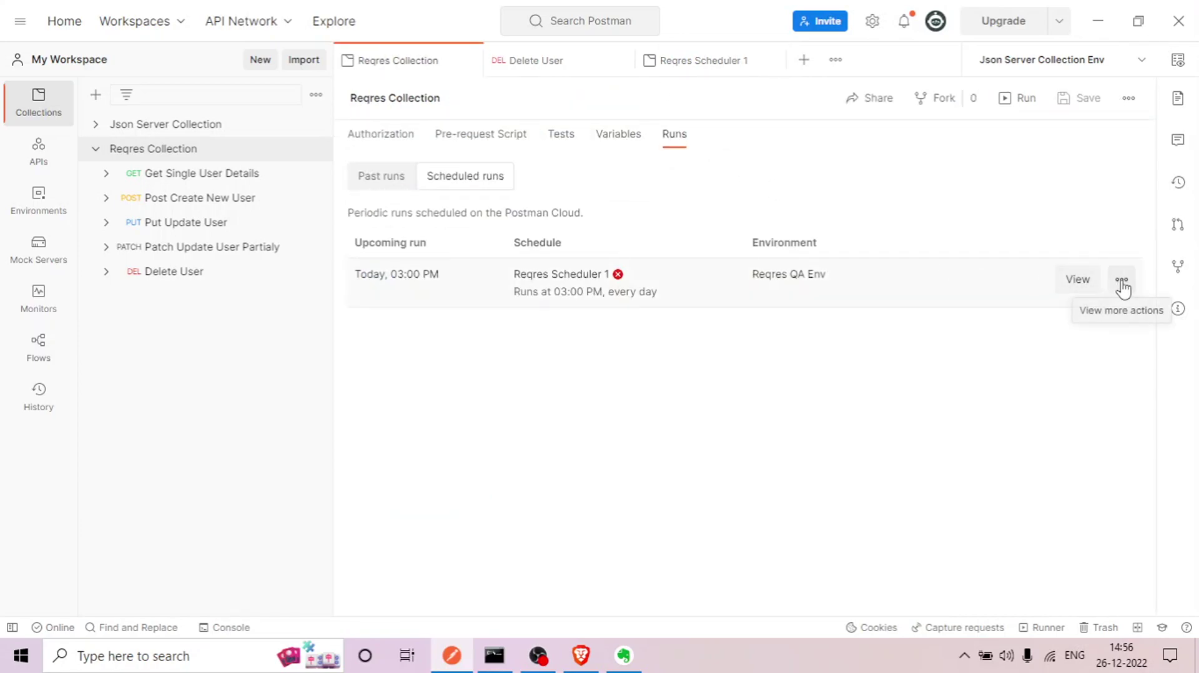
left_click(1122, 281)
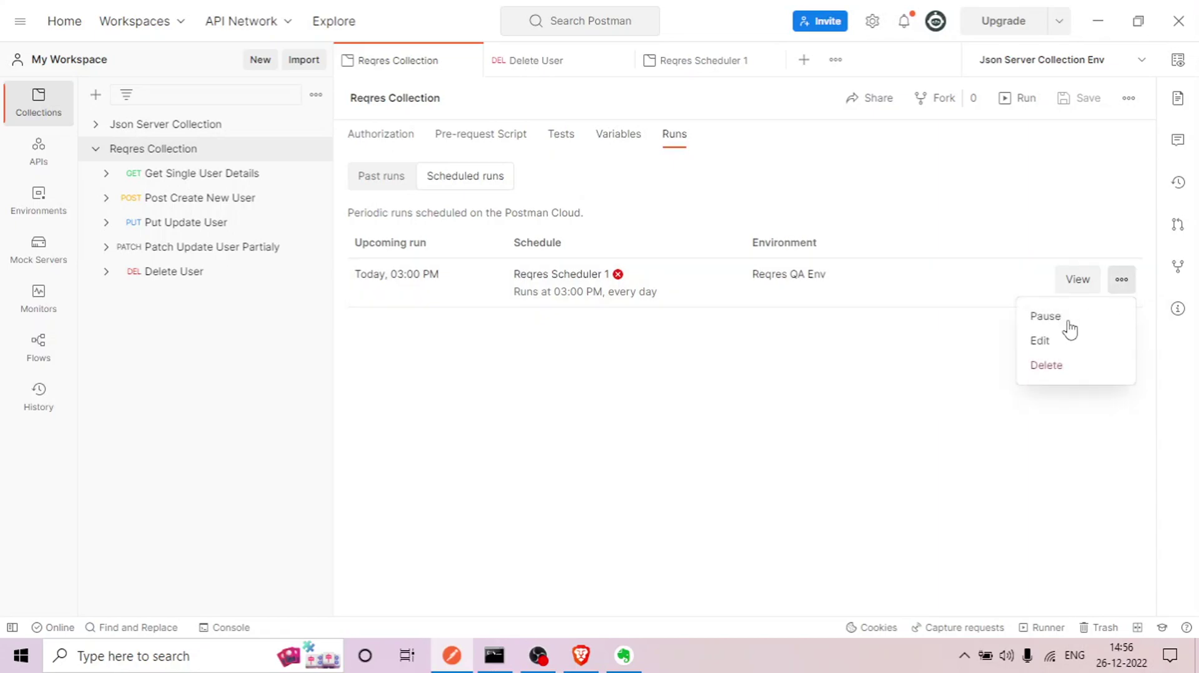
left_click(1030, 340)
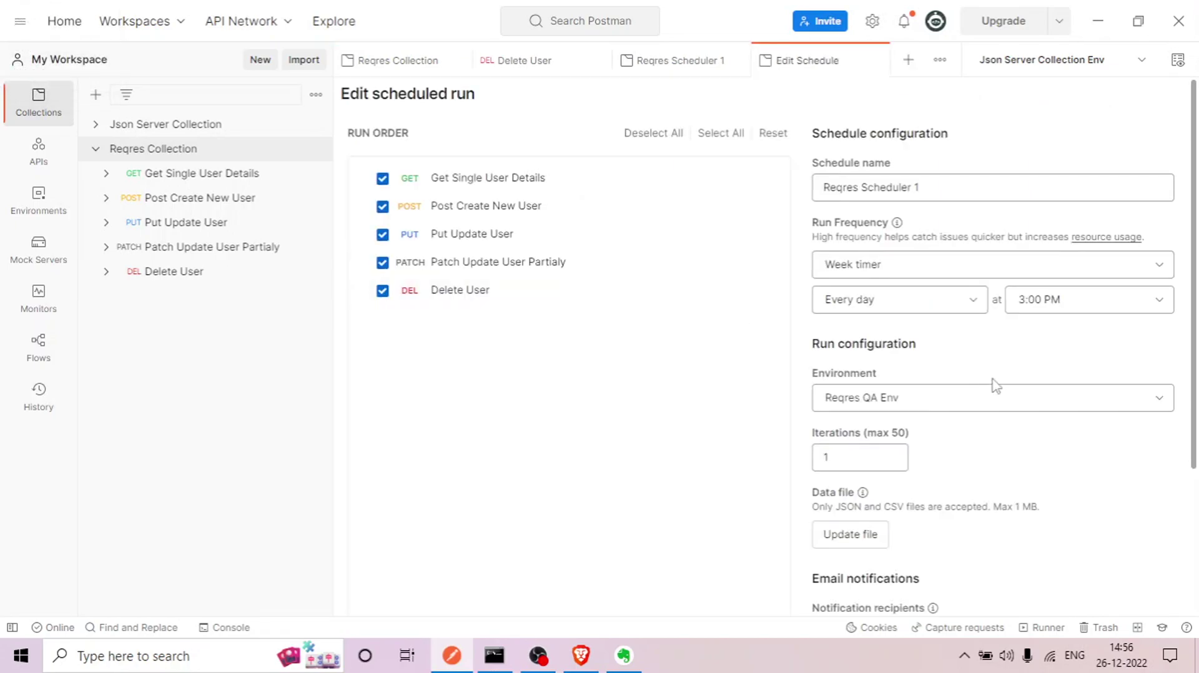
scroll(991, 387, "down", 3)
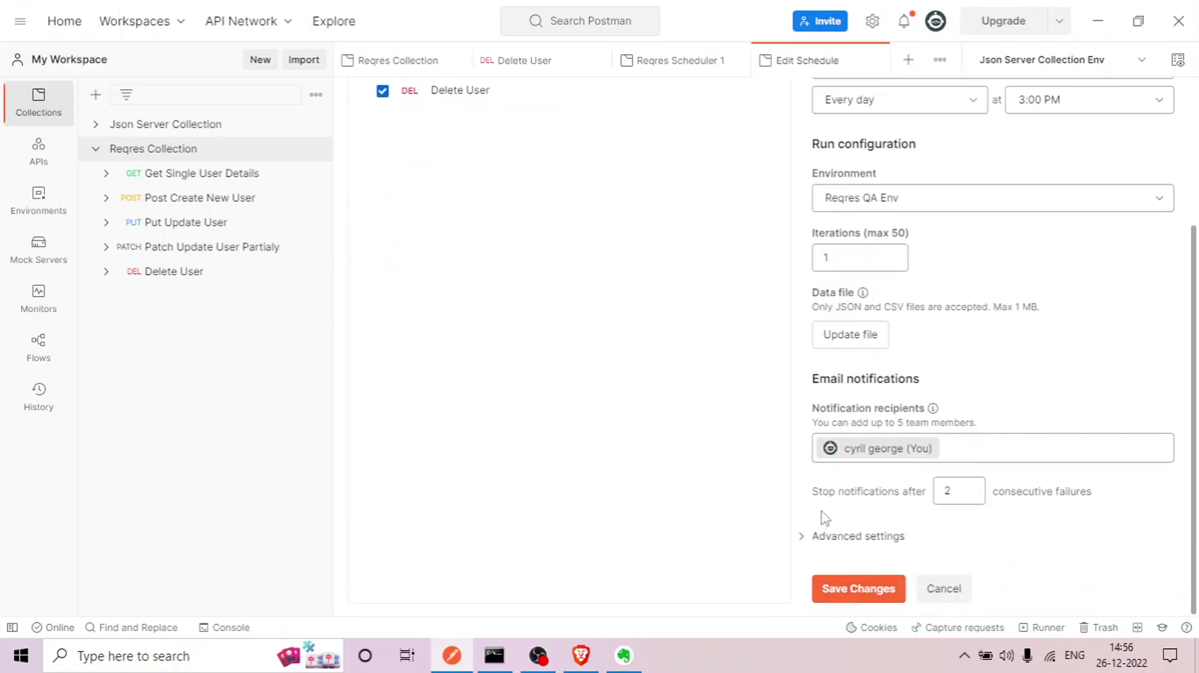
left_click(803, 536)
scroll(793, 423, "down", 3)
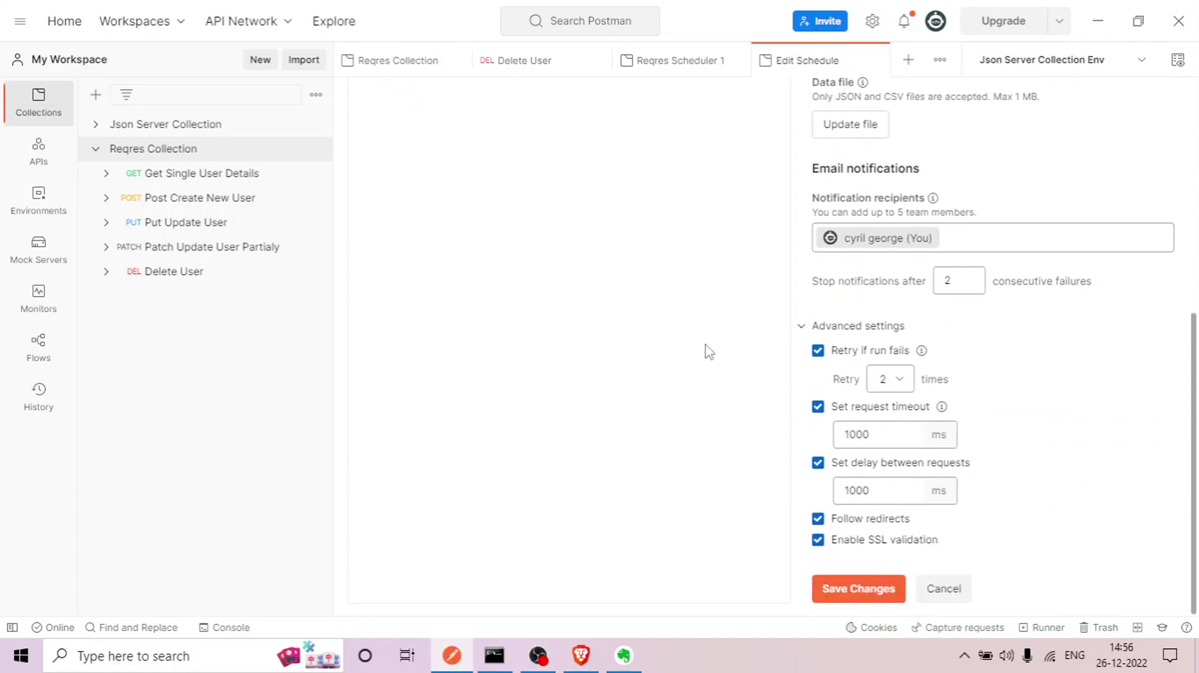
scroll(722, 339, "up", 4)
scroll(722, 339, "down", 4)
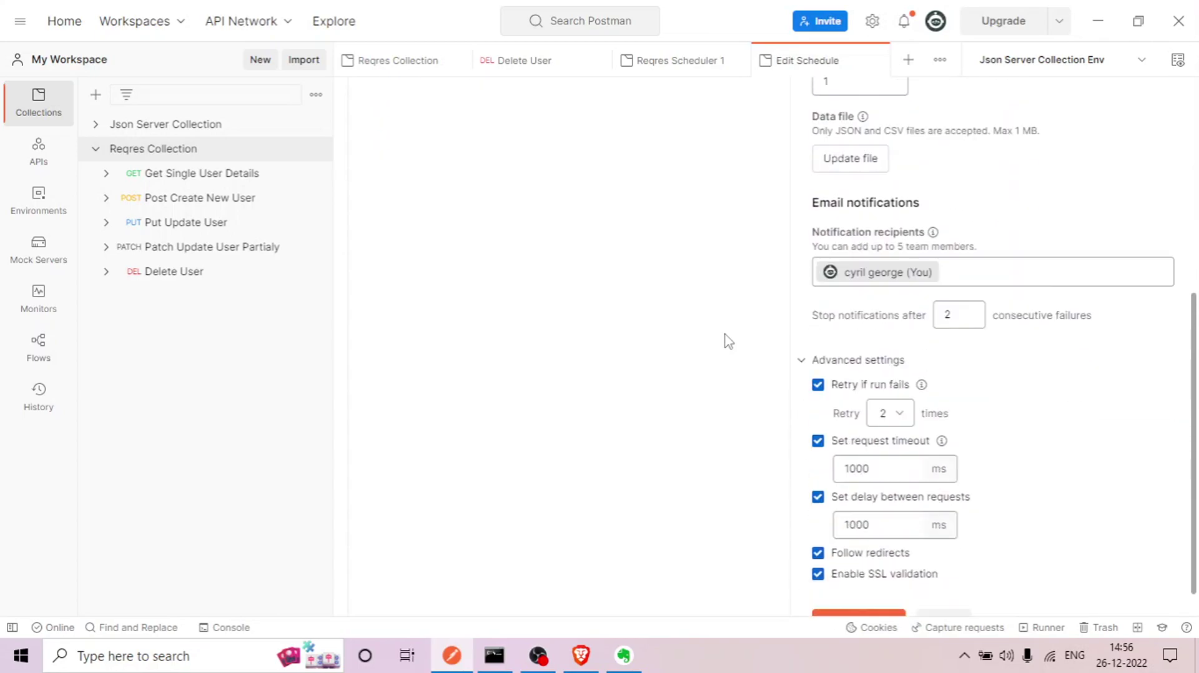
left_click(857, 587)
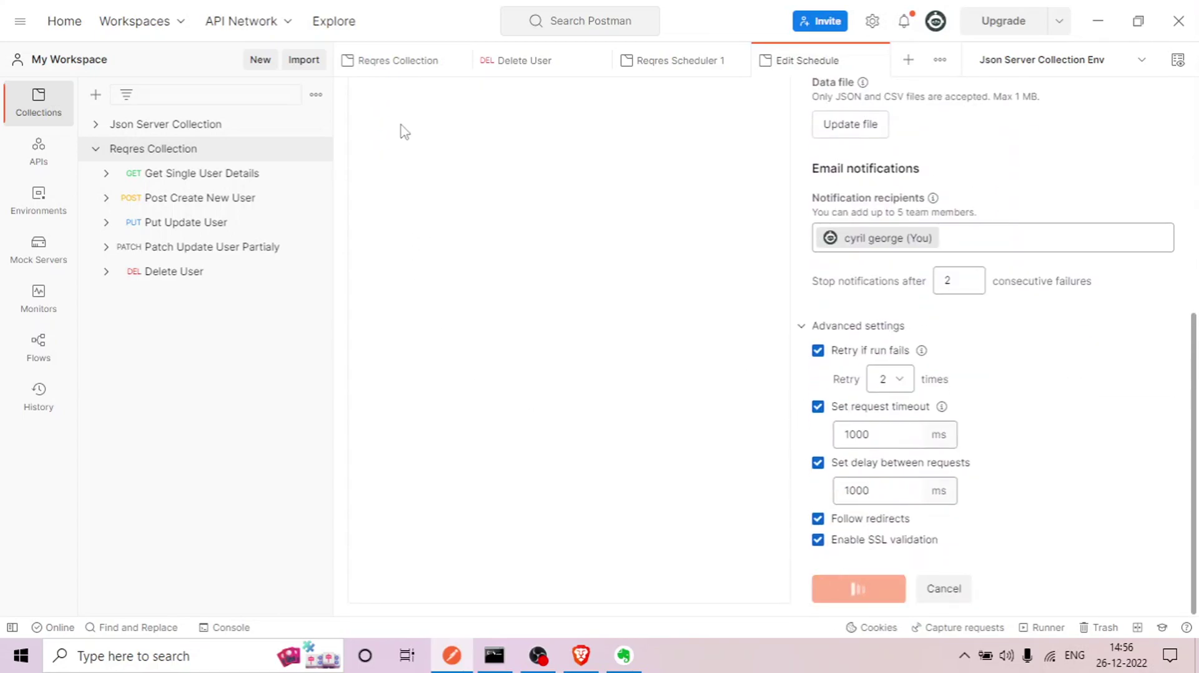